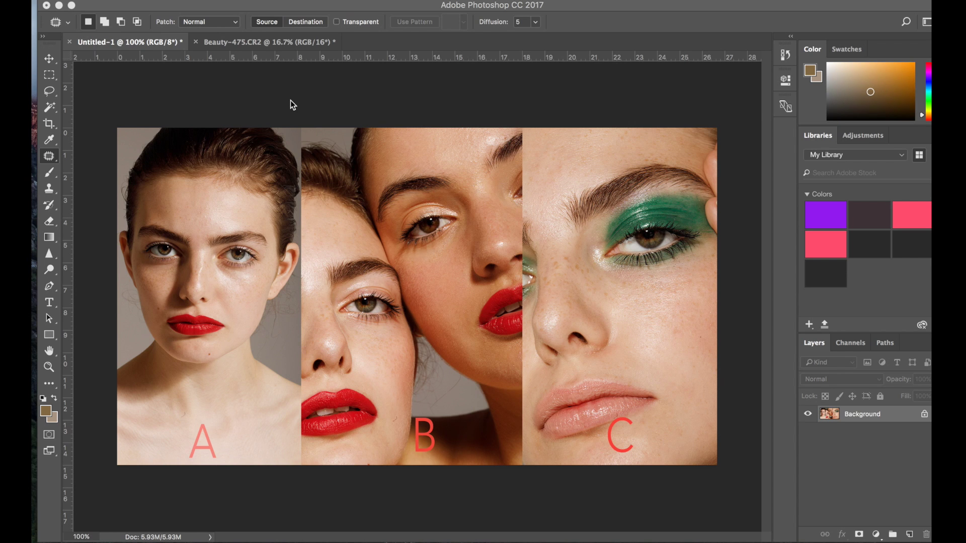
# - Switch to the Beauty-475.CR2 photo and examine both faces' lips, eyes and skin up close
pyautogui.click(242, 47)
pyautogui.click(242, 47)
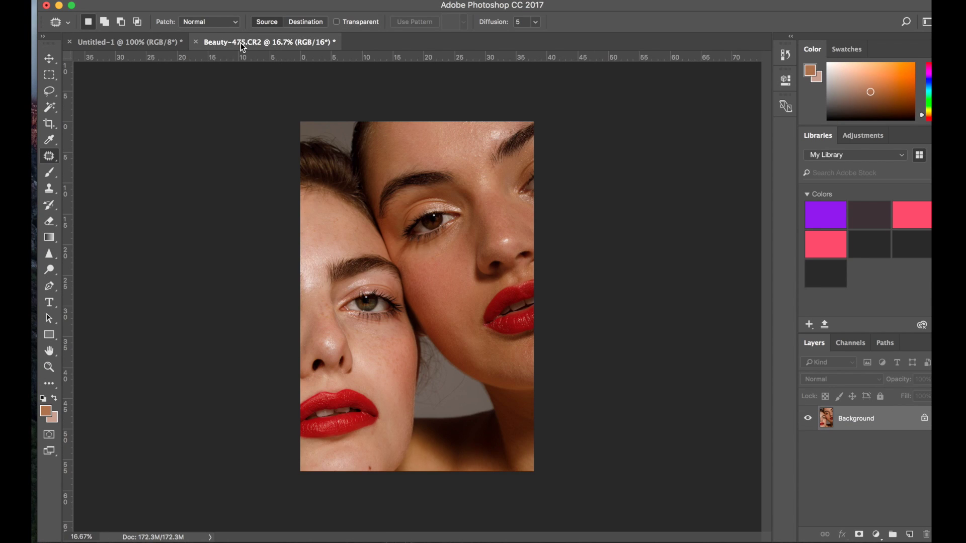
pyautogui.moveTo(811, 301)
pyautogui.press('super+plus')
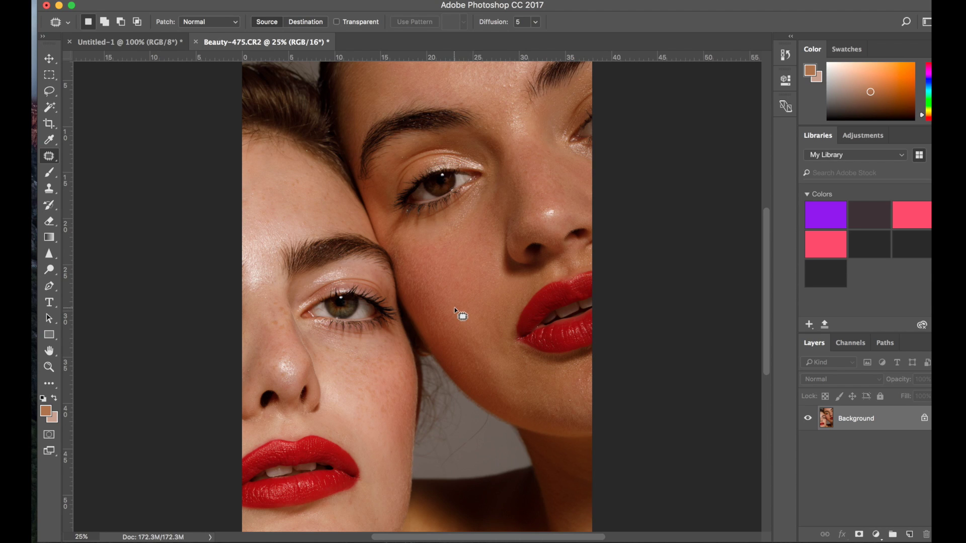
pyautogui.scroll(-3, 418, 378)
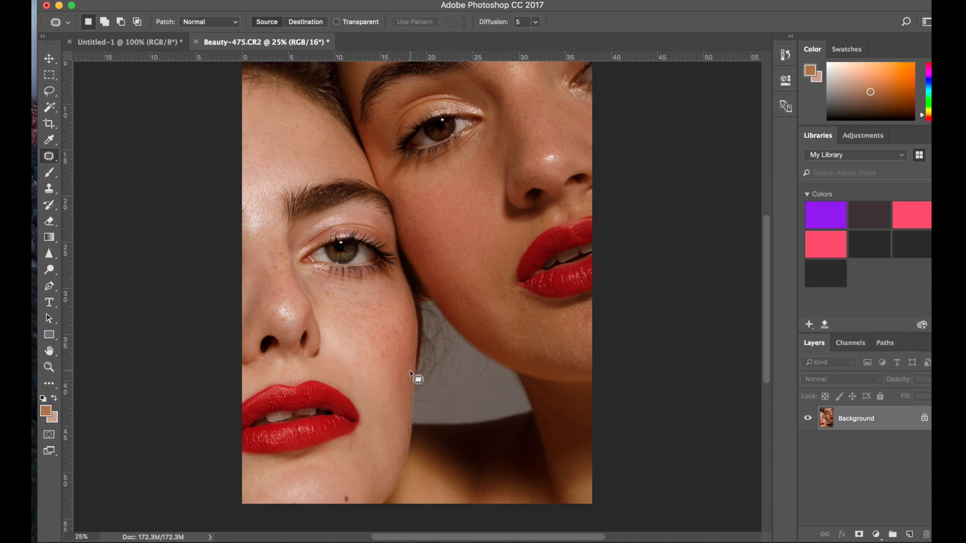
pyautogui.scroll(5, 415, 377)
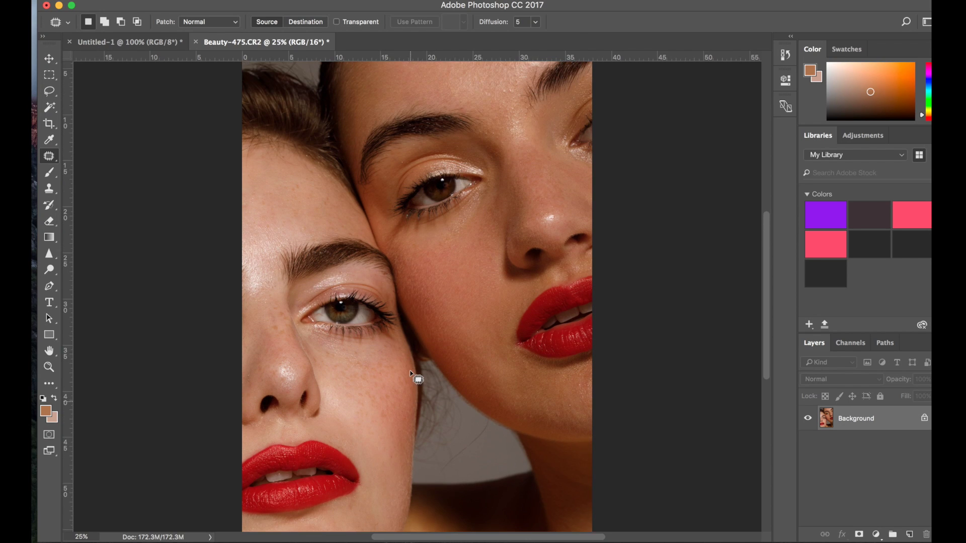
pyautogui.scroll(-2, 427, 393)
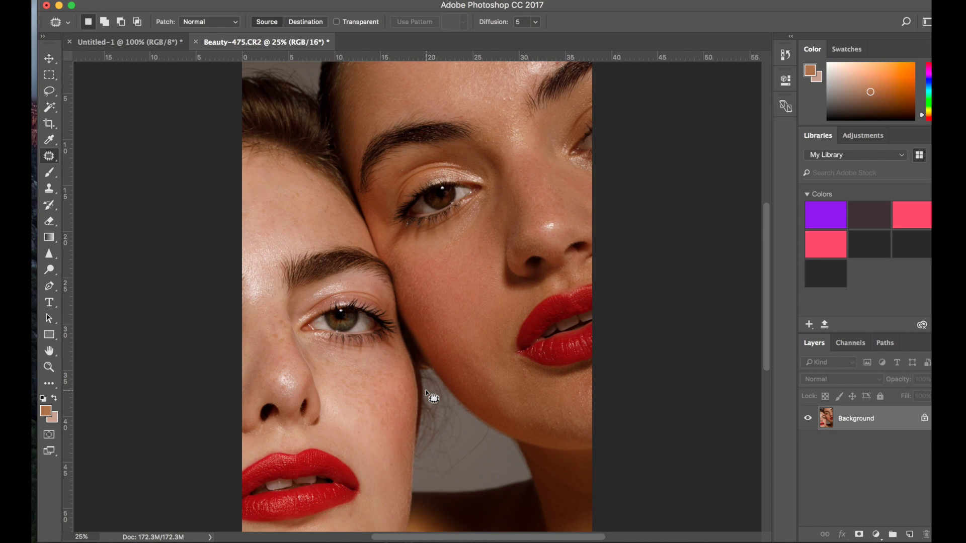
pyautogui.scroll(-4, 427, 393)
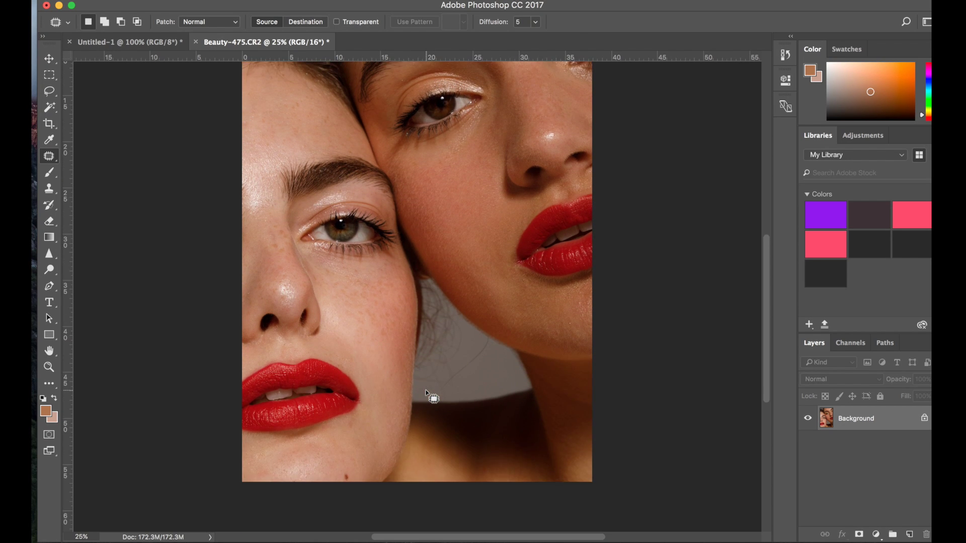
pyautogui.scroll(1, 426, 393)
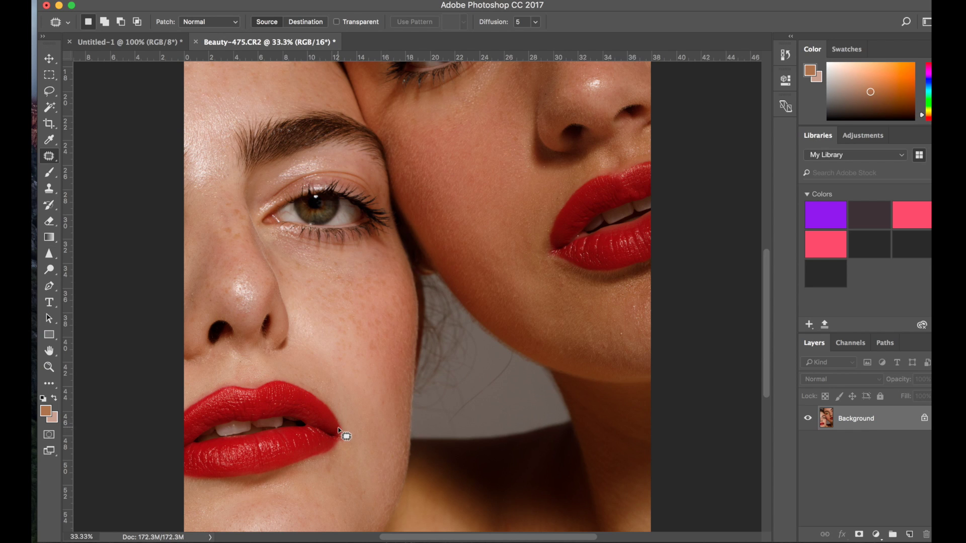
pyautogui.scroll(3, 346, 436)
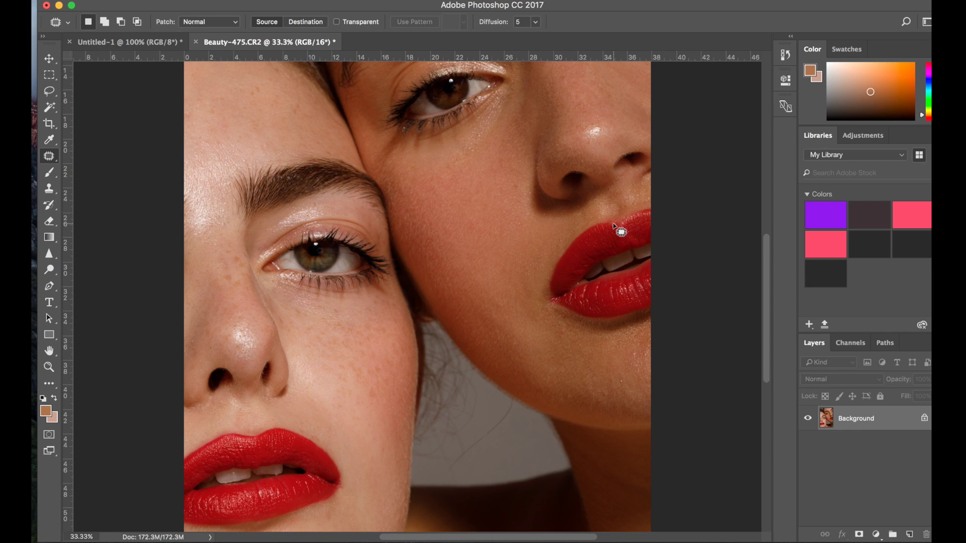
pyautogui.scroll(5, 617, 229)
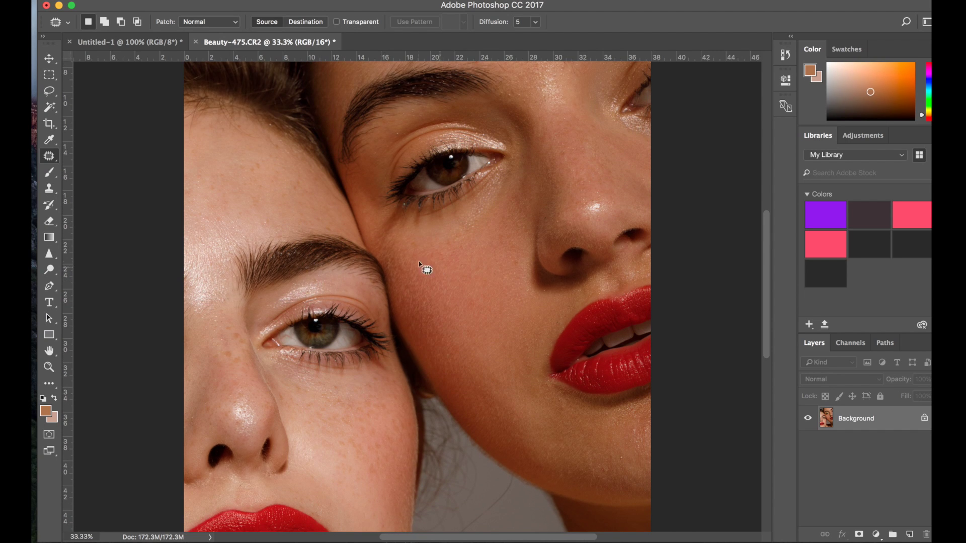
pyautogui.scroll(-2, 429, 323)
pyautogui.scroll(-2, 388, 483)
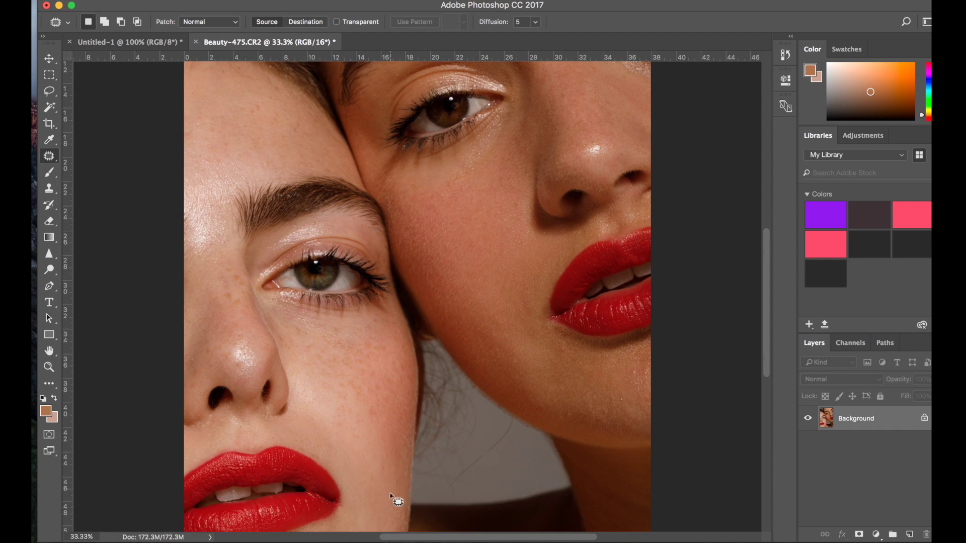
pyautogui.scroll(10, 391, 433)
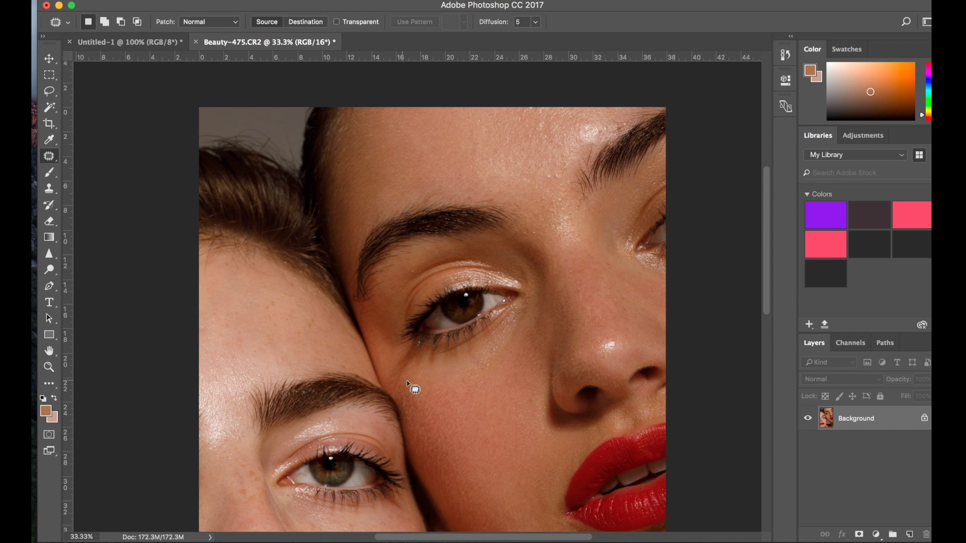
pyautogui.scroll(-10, 402, 364)
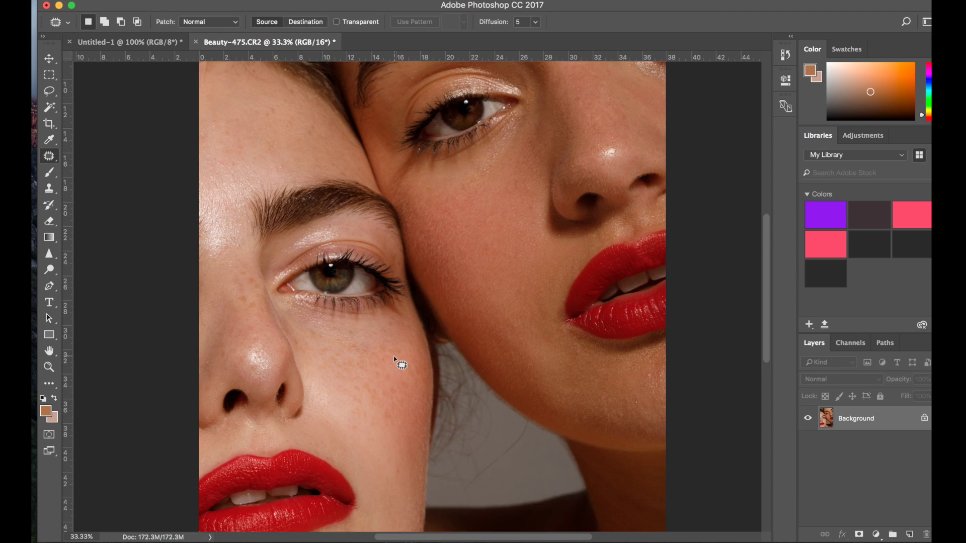
pyautogui.scroll(-10, 401, 364)
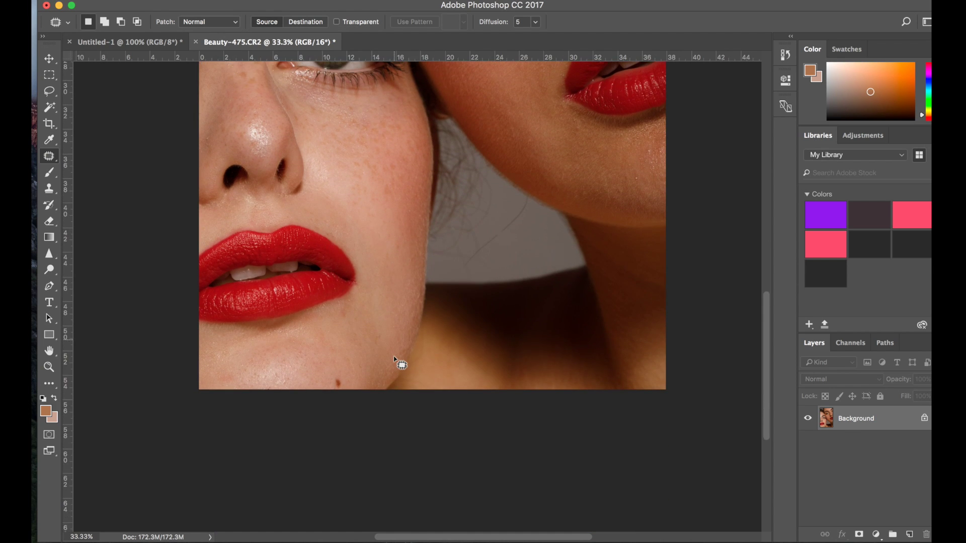
# - Duplicate the Background layer and open the Liquify filter on the copy
pyautogui.press('super+j')
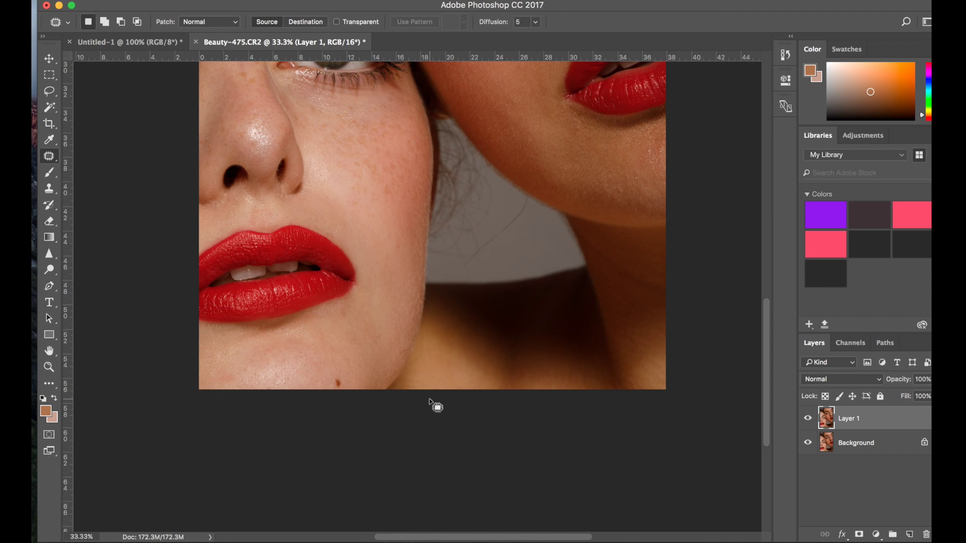
pyautogui.scroll(4, 473, 324)
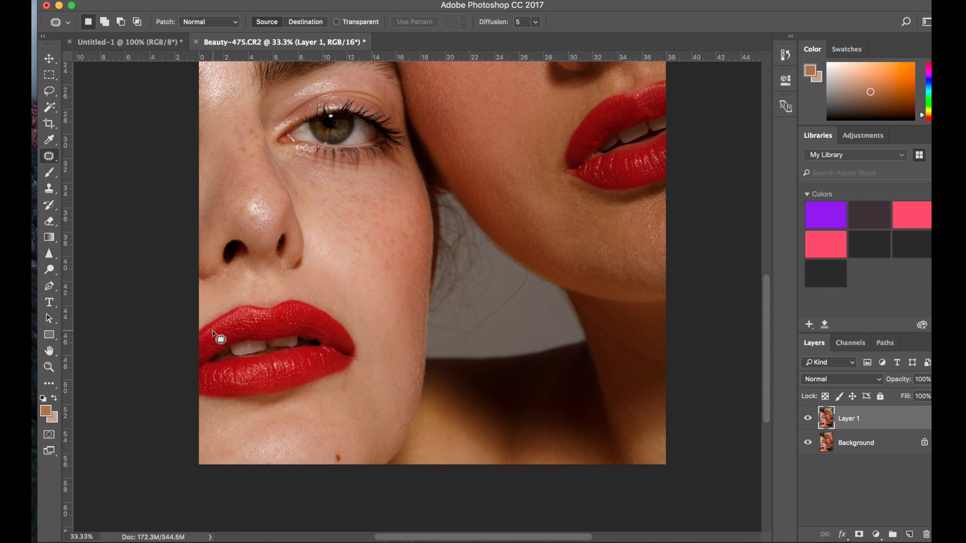
pyautogui.scroll(1, 213, 332)
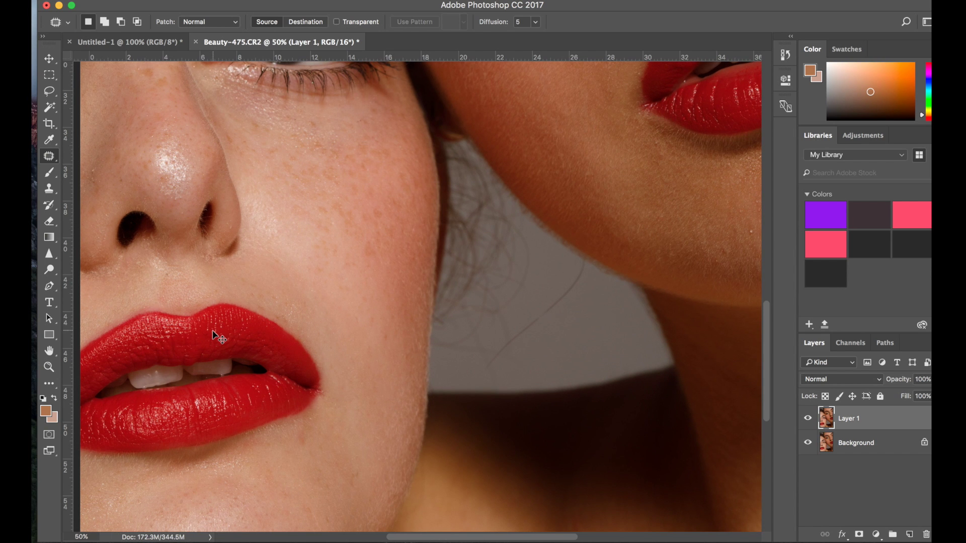
pyautogui.hscroll(2, 213, 334)
pyautogui.scroll(1, 349, 334)
pyautogui.hscroll(-10, 349, 333)
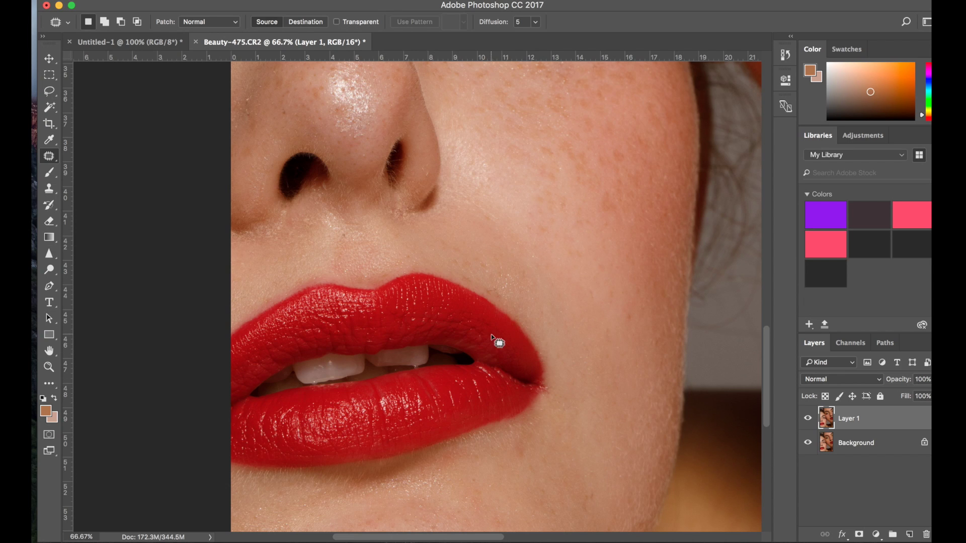
pyautogui.click(342, 0)
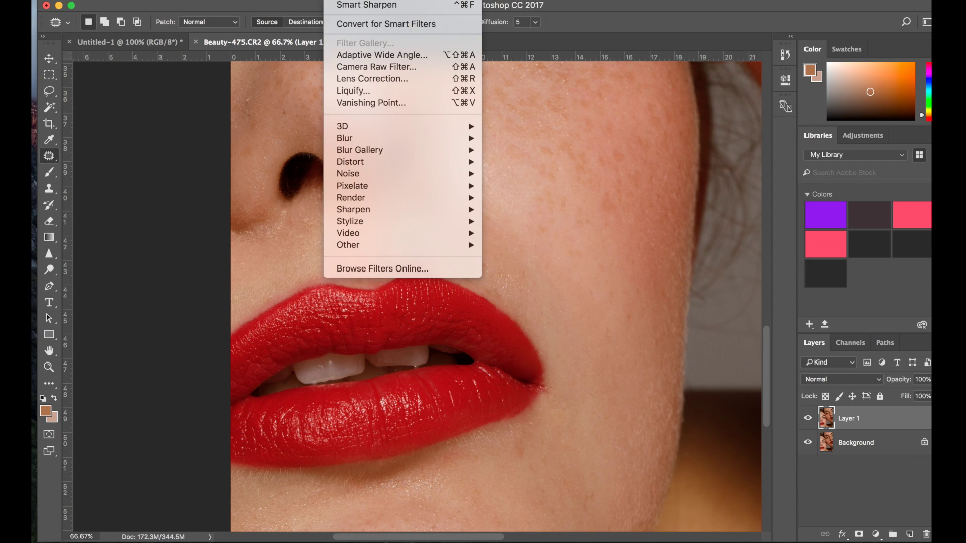
pyautogui.click(364, 91)
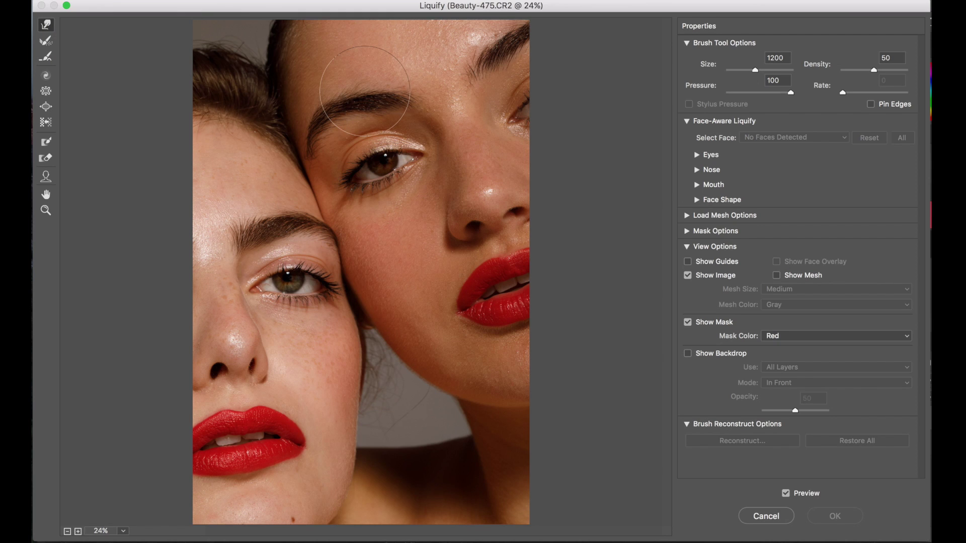
# - Reduce the Forward Warp brush to size 250 and nudge the front model's lower lip edge slightly downward near the mouth corner
pyautogui.scroll(1, 365, 91)
pyautogui.scroll(3, 364, 91)
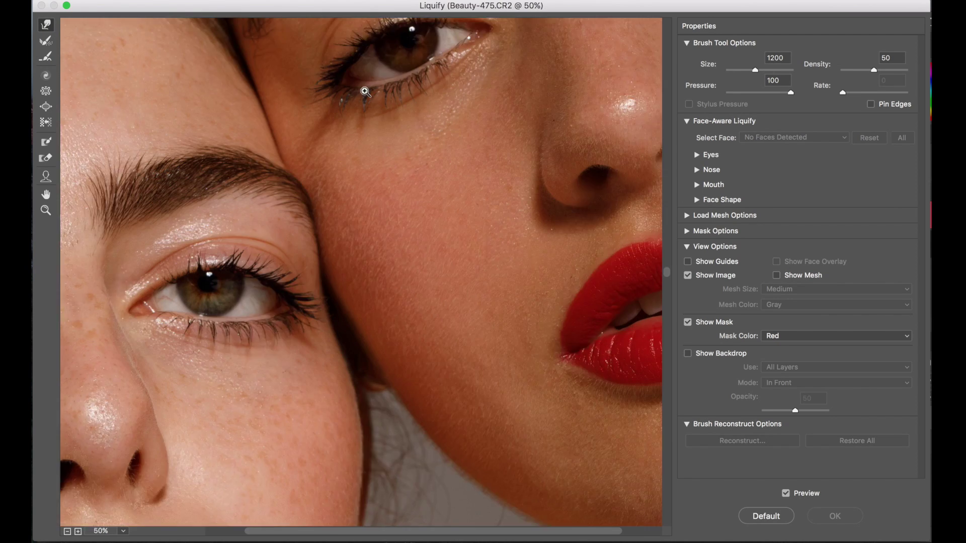
pyautogui.scroll(-10, 313, 302)
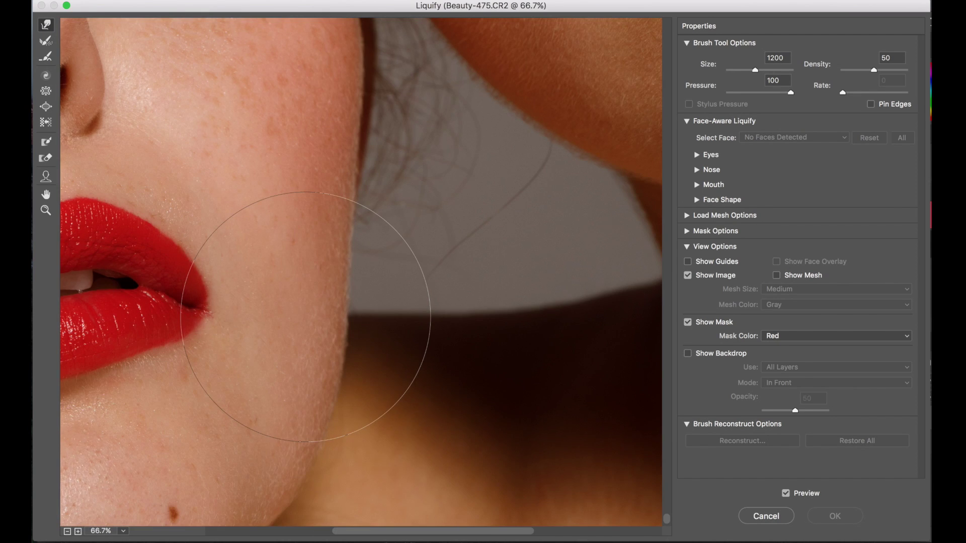
pyautogui.hscroll(-5, 305, 317)
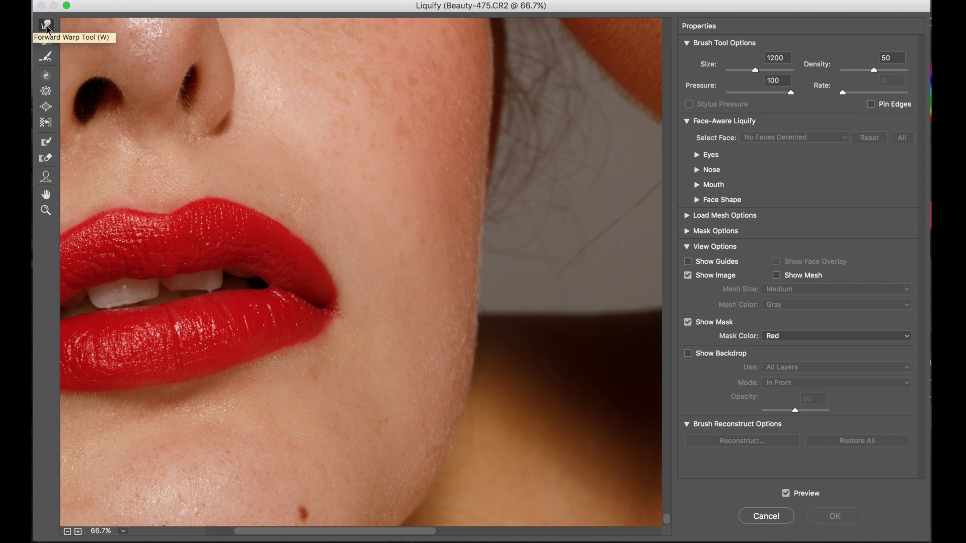
pyautogui.press('[')
pyautogui.press('[')
pyautogui.press('[')
pyautogui.press('[')
pyautogui.press('[')
pyautogui.press('[')
pyautogui.press('[')
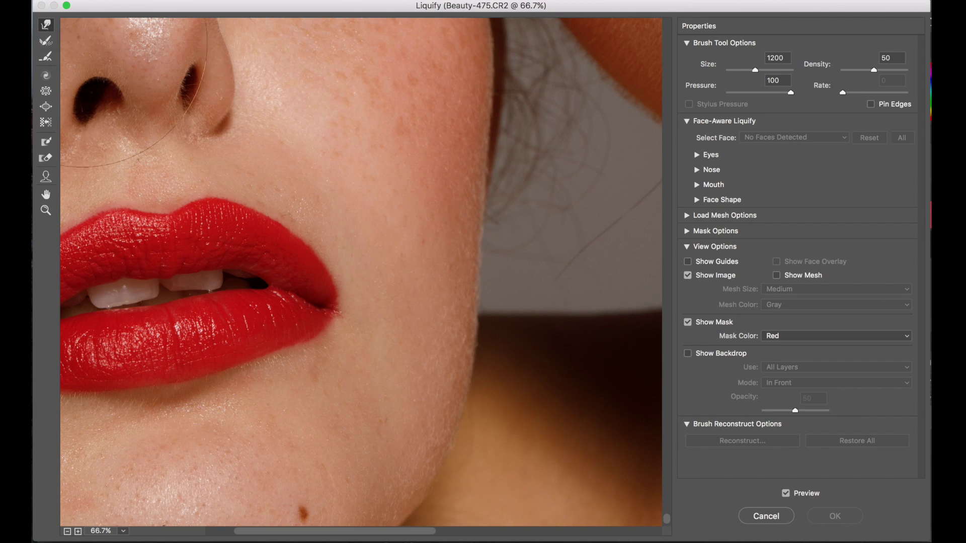
pyautogui.press('[')
pyautogui.press('[')
pyautogui.press('[')
pyautogui.press('[')
pyautogui.press('[')
pyautogui.press(']')
pyautogui.press(']')
pyautogui.press(']')
pyautogui.hscroll(-3, 371, 321)
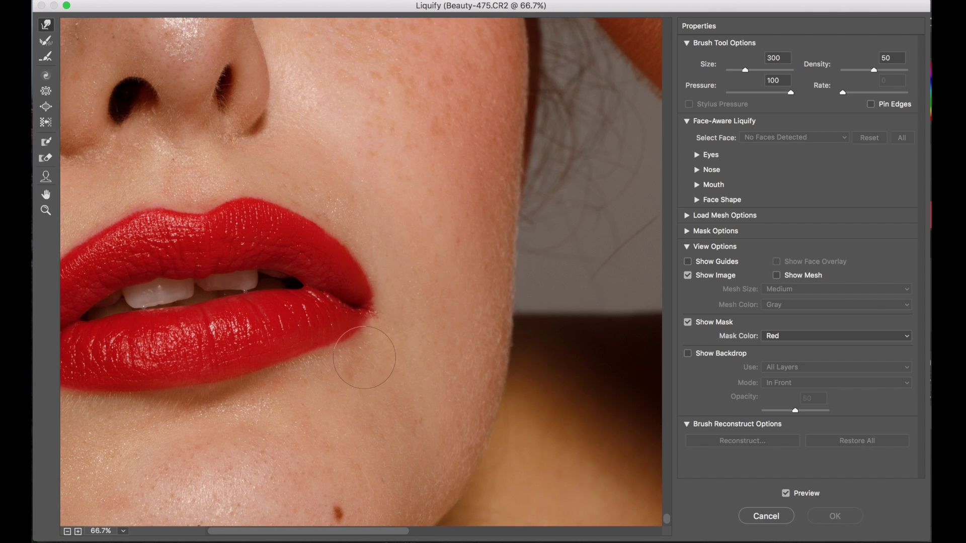
pyautogui.press('[')
pyautogui.moveTo(354, 341); pyautogui.dragTo(354, 348)
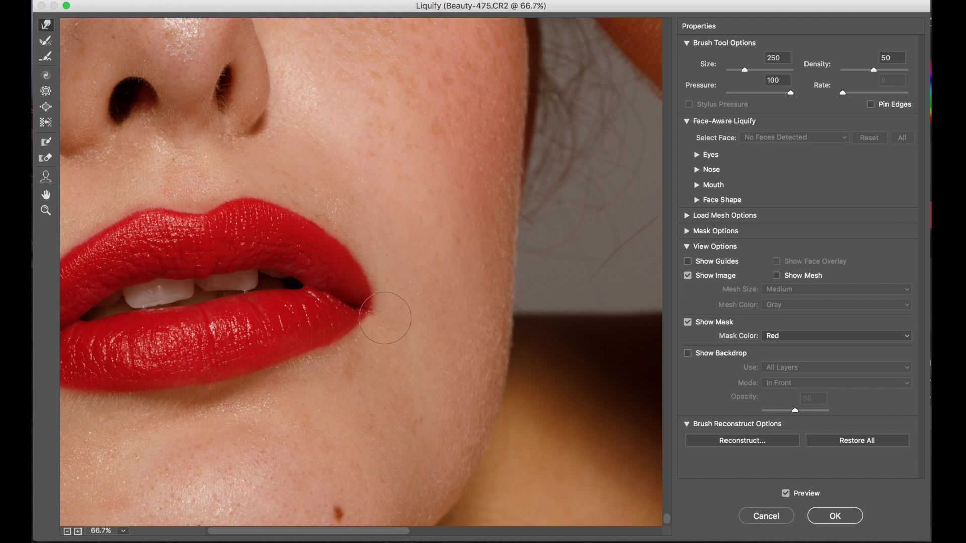
# - Tidy the lip edge at the mouth corner using Forward Warp with brush size 175
pyautogui.press('super+equal')
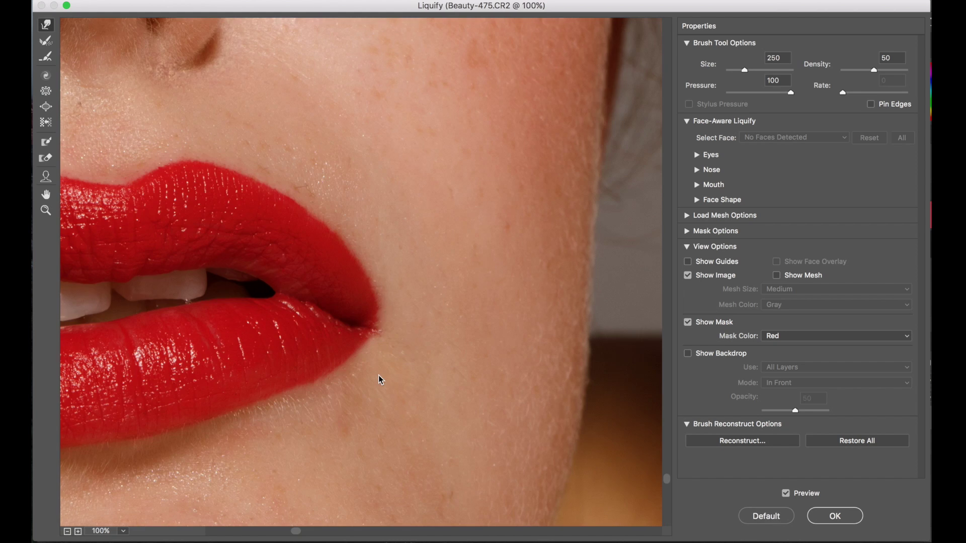
pyautogui.scroll(-5, 379, 376)
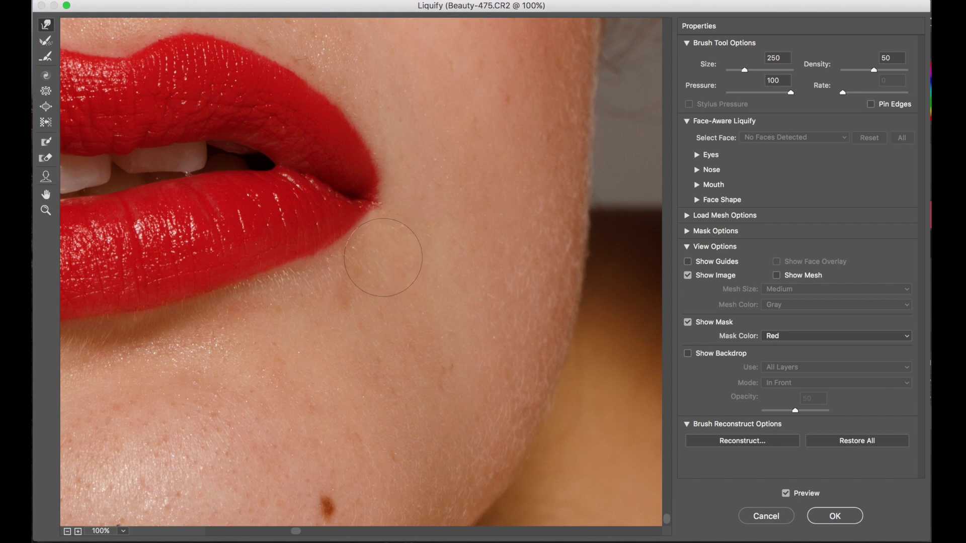
pyautogui.hscroll(-5, 172, 334)
pyautogui.press('[')
pyautogui.press('[')
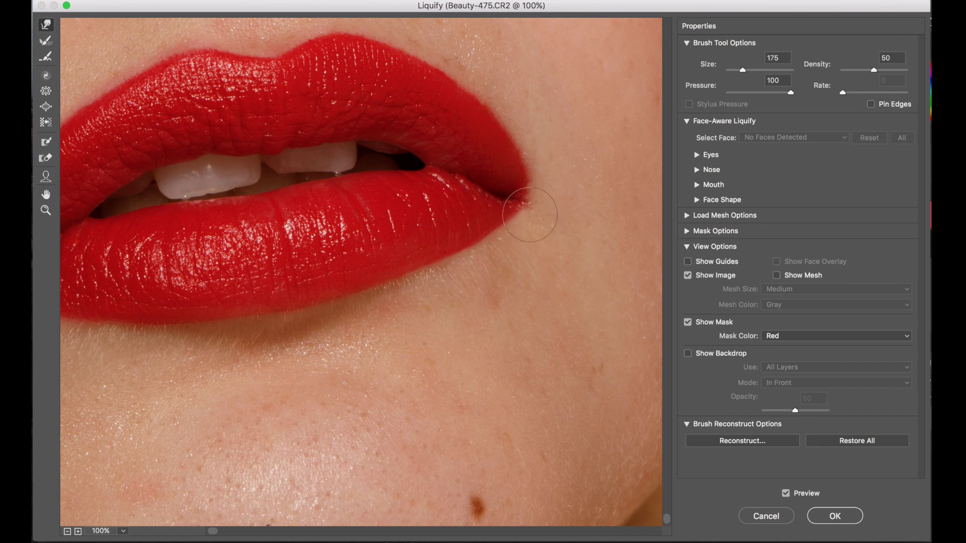
# - Smooth the upper lip's outer contour towards the mouth corner using Forward Warp with brush sizes 300 and 150
pyautogui.press(']')
pyautogui.press(']')
pyautogui.press(']')
pyautogui.press(']')
pyautogui.press(']')
pyautogui.press(']')
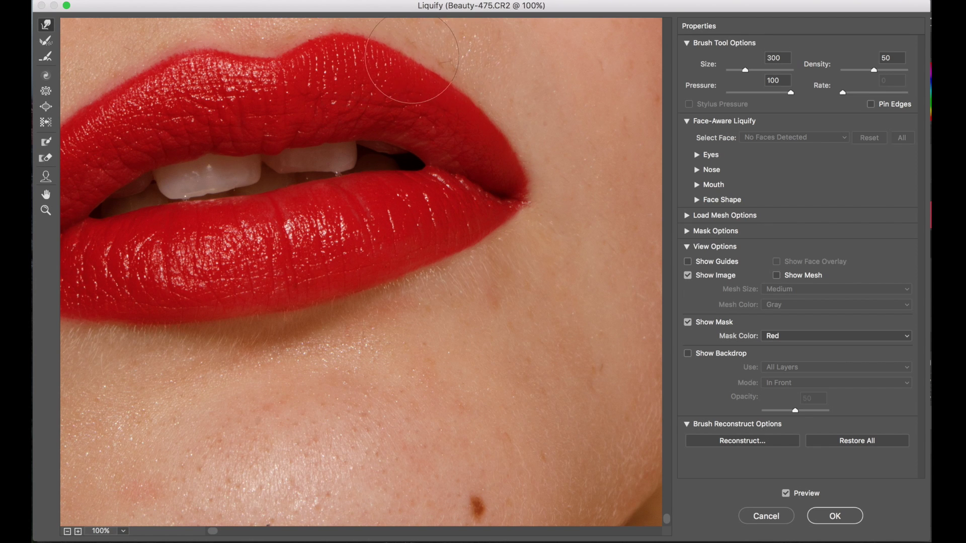
pyautogui.press('[')
pyautogui.press('[')
pyautogui.press('[')
pyautogui.press('[')
pyautogui.press('[')
pyautogui.press('[')
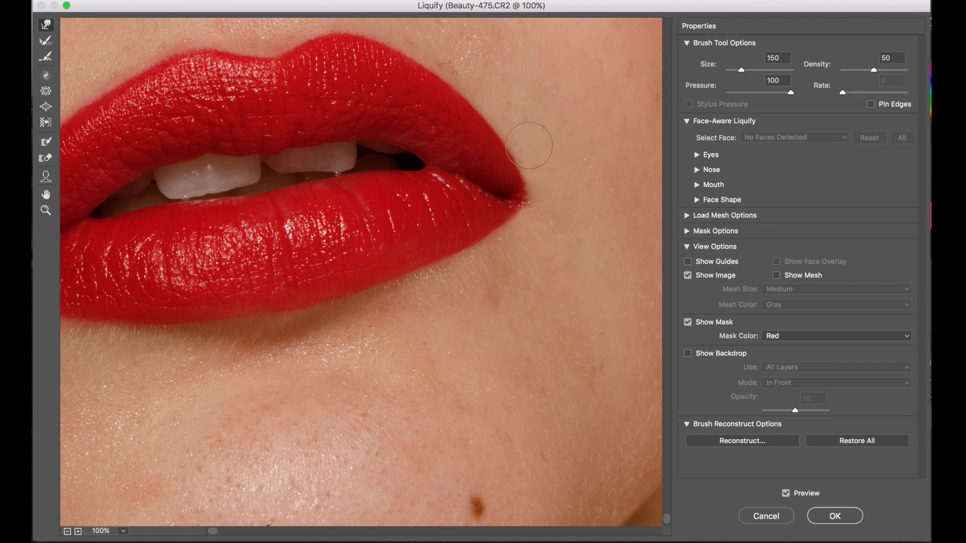
# - Compare the lip shape before and after the warping using the Liquify preview
pyautogui.click(785, 493)
pyautogui.click(786, 494)
pyautogui.click(785, 494)
pyautogui.click(785, 494)
# - Refine the edge at the upper lip's peak at 200% zoom using Forward Warp with brush size 90
pyautogui.scroll(3, 494, 210)
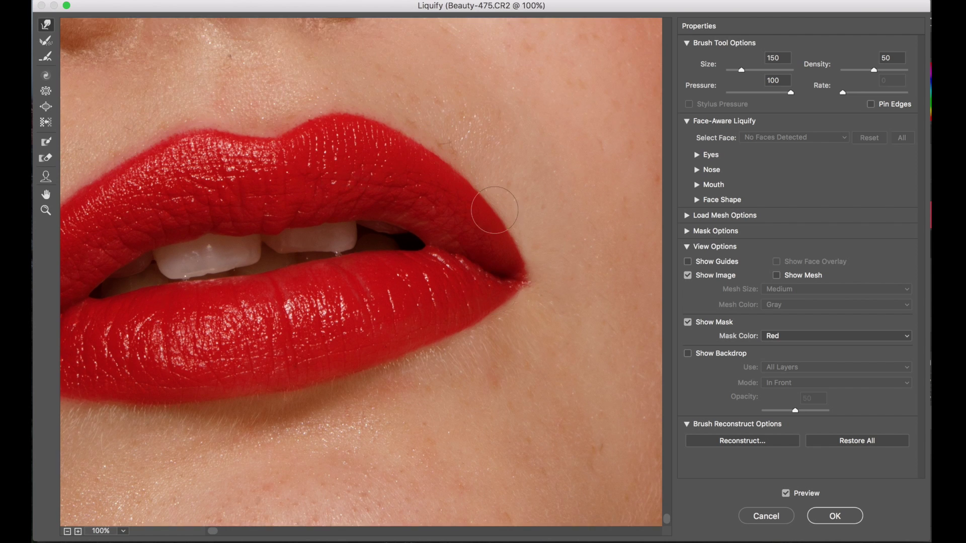
pyautogui.scroll(4, 495, 210)
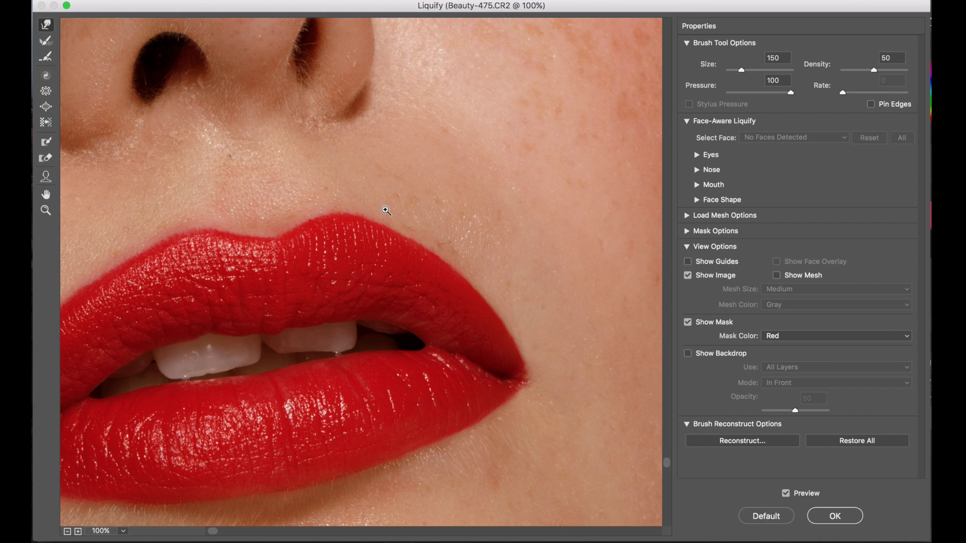
pyautogui.press('super+plus')
pyautogui.press('[')
pyautogui.press('[')
pyautogui.press('[')
pyautogui.press('[')
pyautogui.press('[')
pyautogui.press('[')
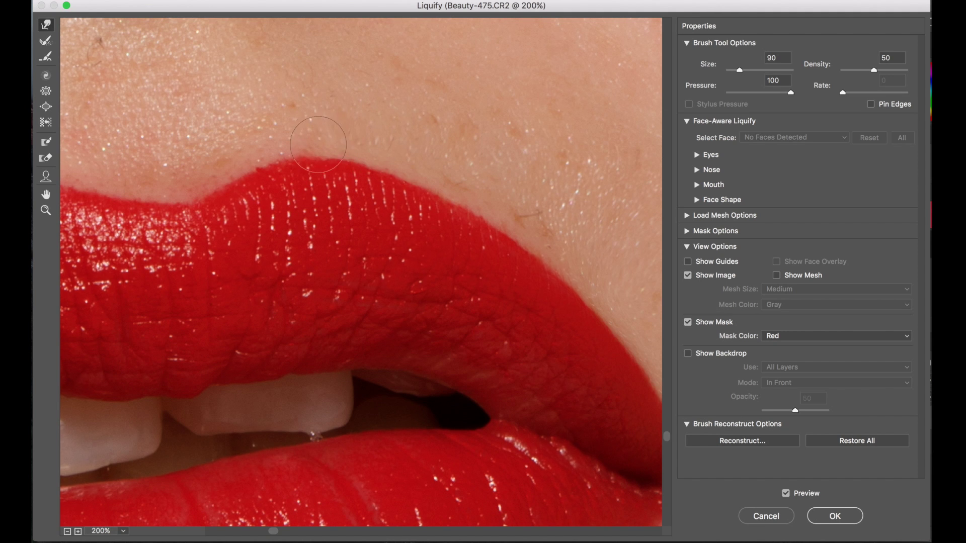
# - Reduce the Forward Warp brush to size 50 and push the cupid's bow edge slightly downward beside the upper lip's peak
pyautogui.press('[')
pyautogui.press('[')
pyautogui.press('[')
pyautogui.hscroll(-3, 503, 221)
pyautogui.press(']')
pyautogui.press(']')
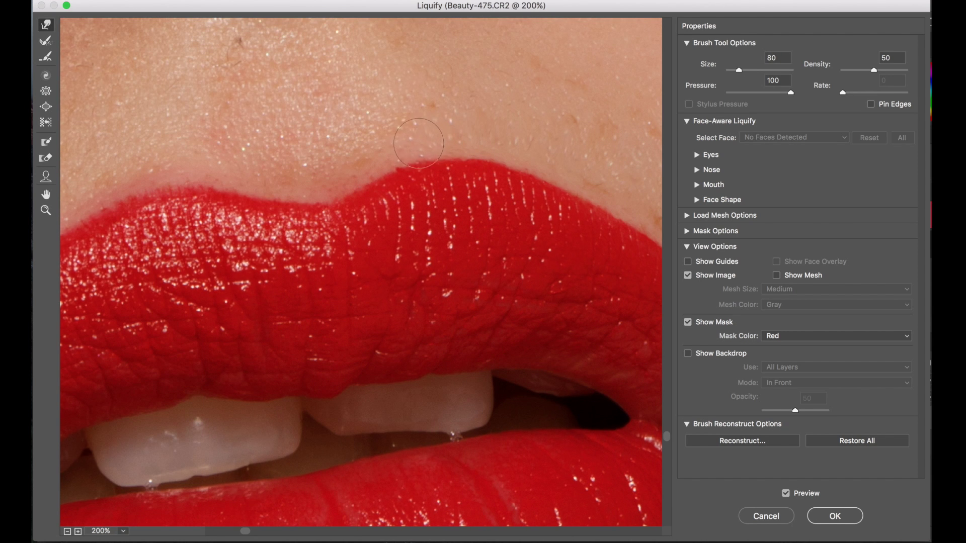
pyautogui.press('[')
pyautogui.press('[')
pyautogui.press('[')
pyautogui.moveTo(352, 177); pyautogui.dragTo(354, 187)
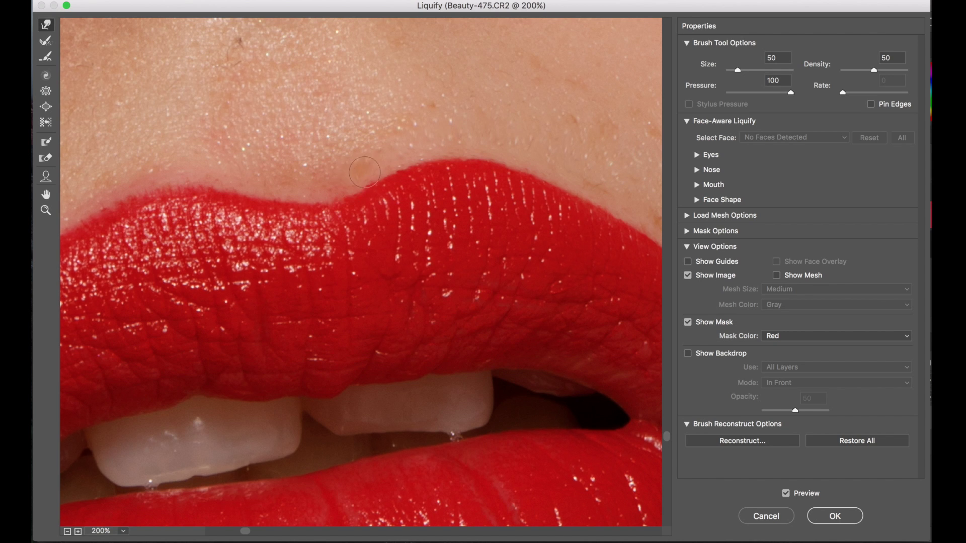
# - Smooth the upper lip's edge from the cupid's bow outward along the left slope using Forward Warp with brush sizes 70 and 50
pyautogui.hscroll(-5, 392, 194)
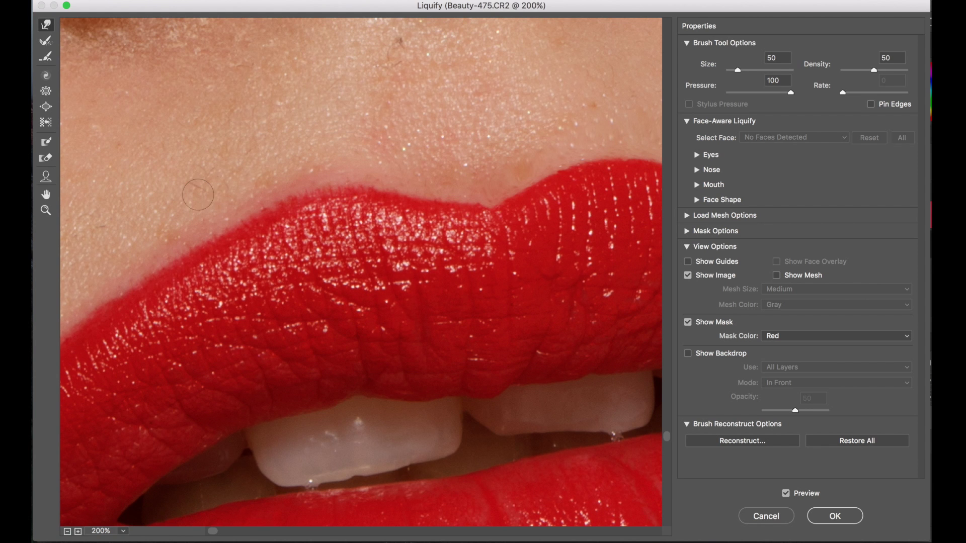
pyautogui.hscroll(7, 424, 165)
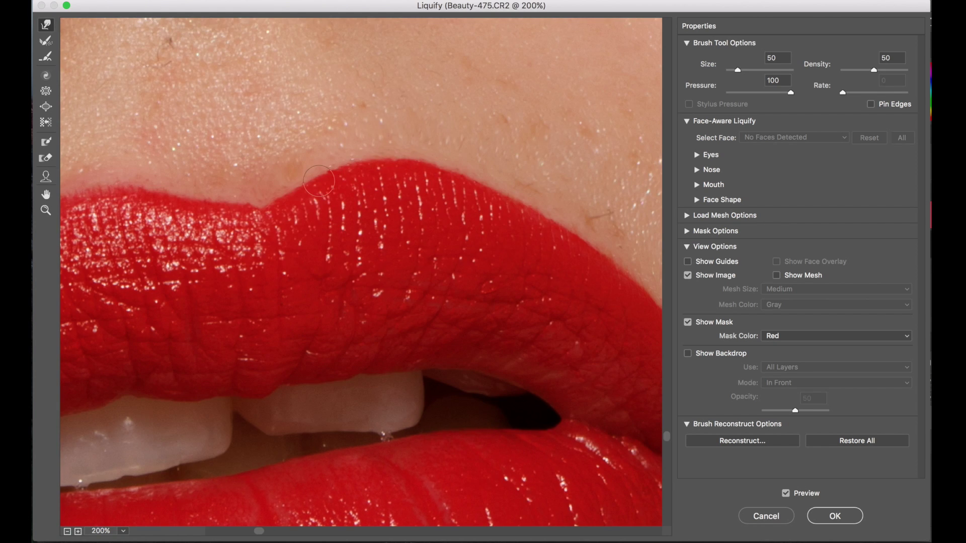
pyautogui.hscroll(-7, 319, 181)
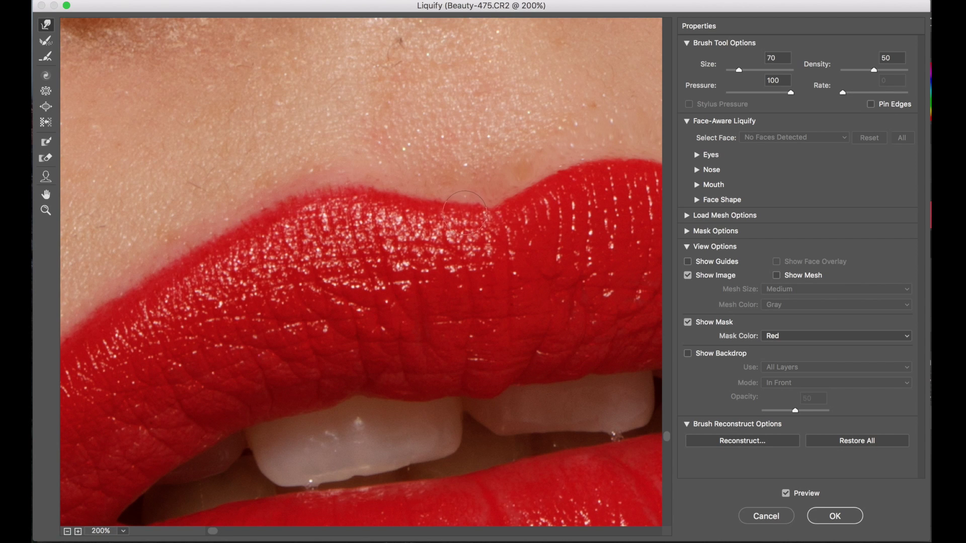
pyautogui.moveTo(445, 206); pyautogui.dragTo(384, 182)
pyautogui.press('[')
pyautogui.press('[')
pyautogui.press('[')
pyautogui.press('[')
pyautogui.press('[')
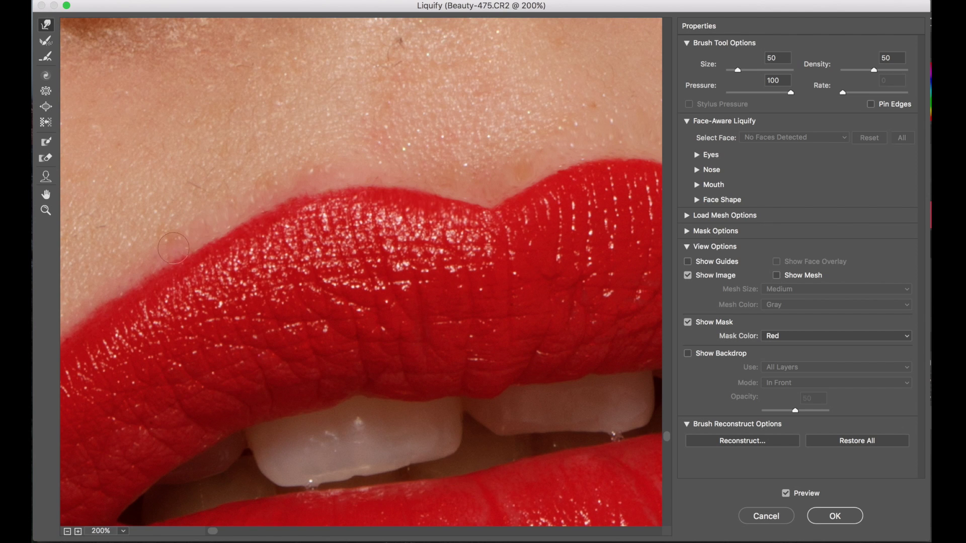
pyautogui.moveTo(154, 262); pyautogui.dragTo(154, 266)
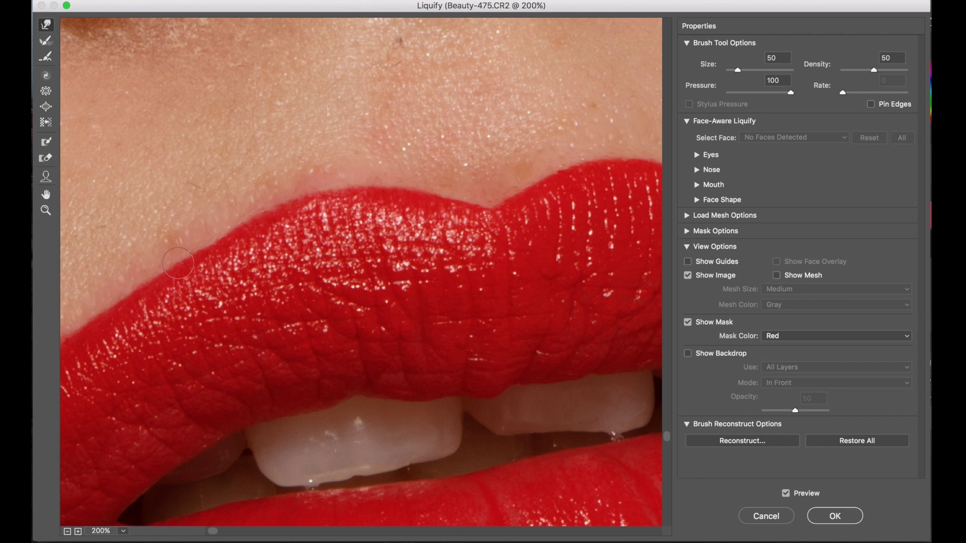
# - Compare the lips before and after the edge clean-up at 100% zoom using the Liquify preview
pyautogui.press('F2')
pyautogui.press('F2')
pyautogui.press('super+minus')
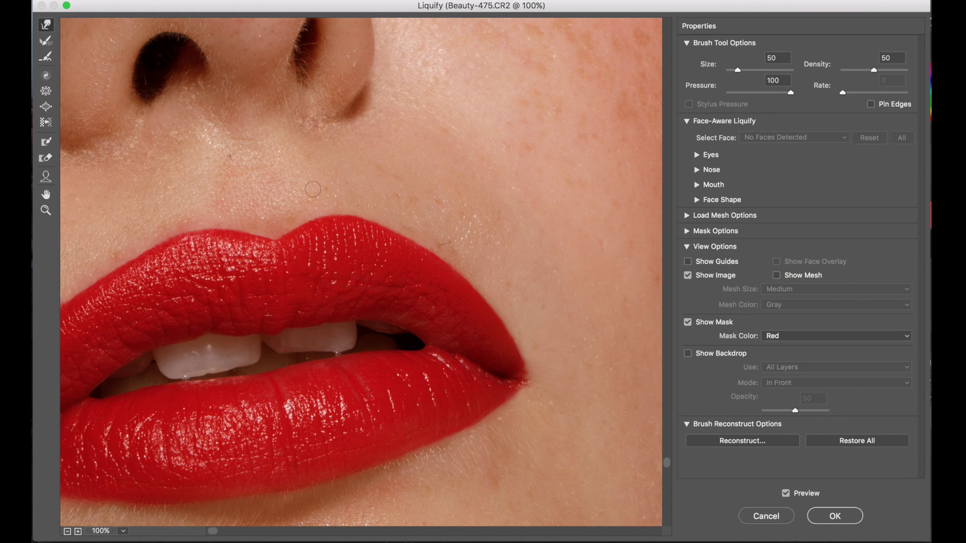
pyautogui.click(784, 494)
# - Refine the upper lip's contour between the mouth corner and the right peak at 300% zoom using Forward Warp with brush size 35
pyautogui.keyDown('super'); pyautogui.click(468, 366); pyautogui.keyUp('super')
pyautogui.keyDown('super'); pyautogui.click(467, 366); pyautogui.keyUp('super')
pyautogui.moveTo(354, 129); pyautogui.dragTo(346, 389)
pyautogui.press('[')
pyautogui.press('[')
pyautogui.press('[')
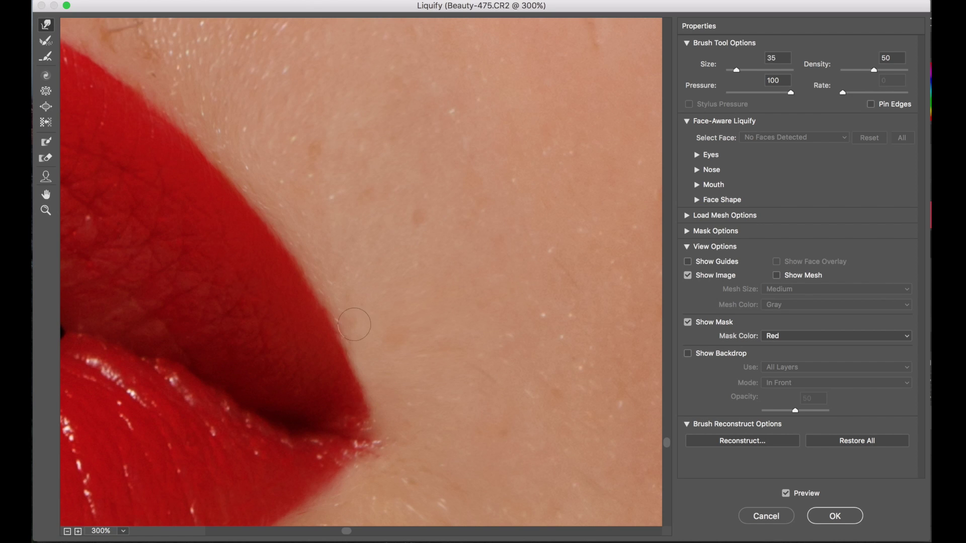
pyautogui.hscroll(-3, 319, 200)
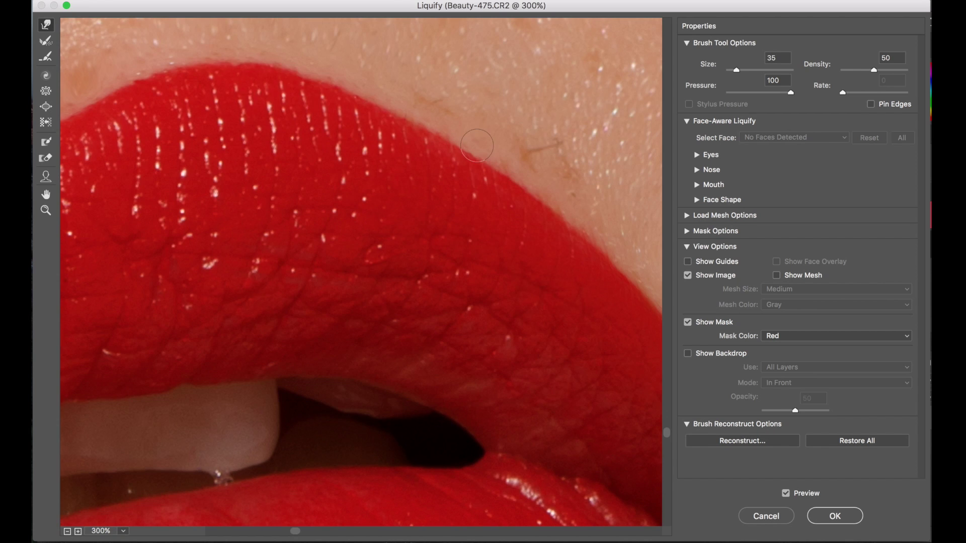
pyautogui.moveTo(196, 54); pyautogui.dragTo(195, 59)
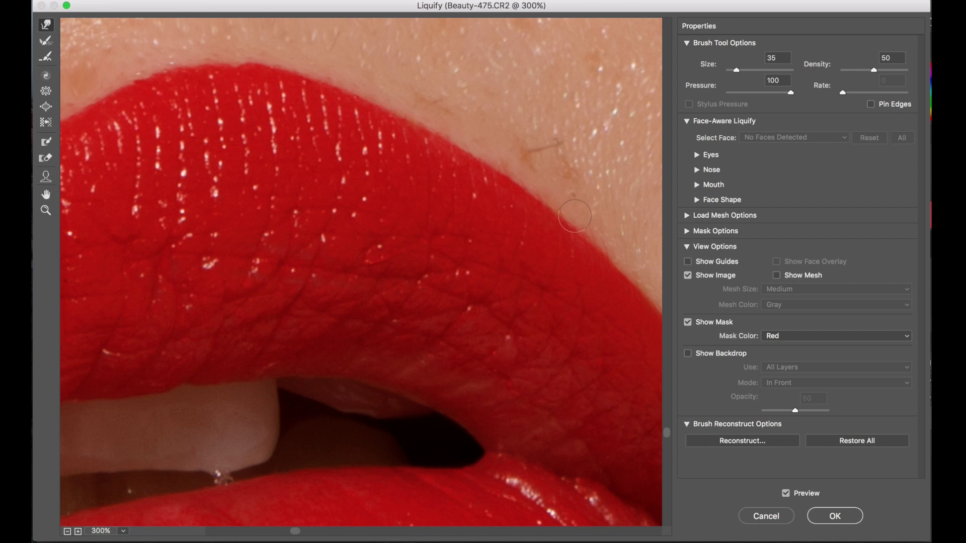
pyautogui.hscroll(-5, 578, 242)
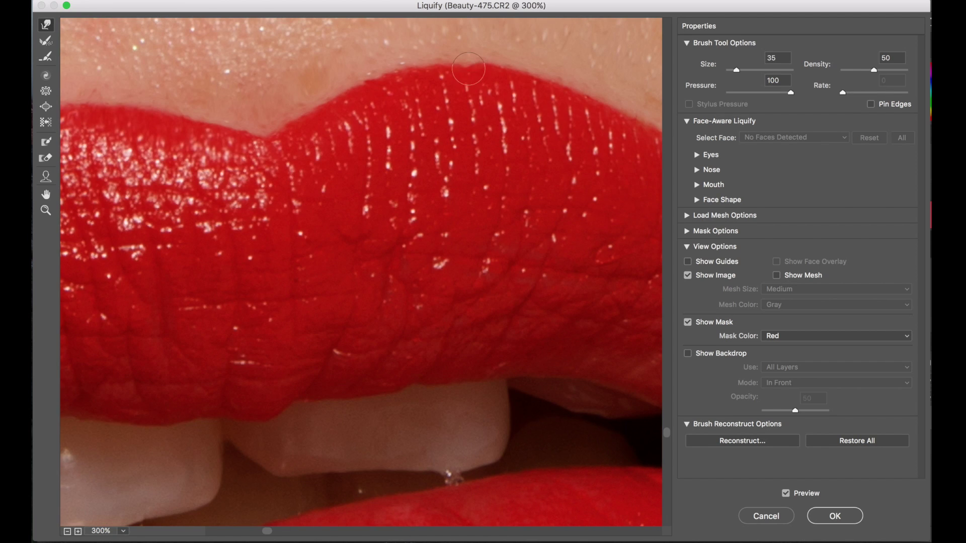
# - Reduce the Forward Warp brush to size 25 and refine the upper lip's left peak and outer slope
pyautogui.hscroll(-3, 467, 69)
pyautogui.press('[')
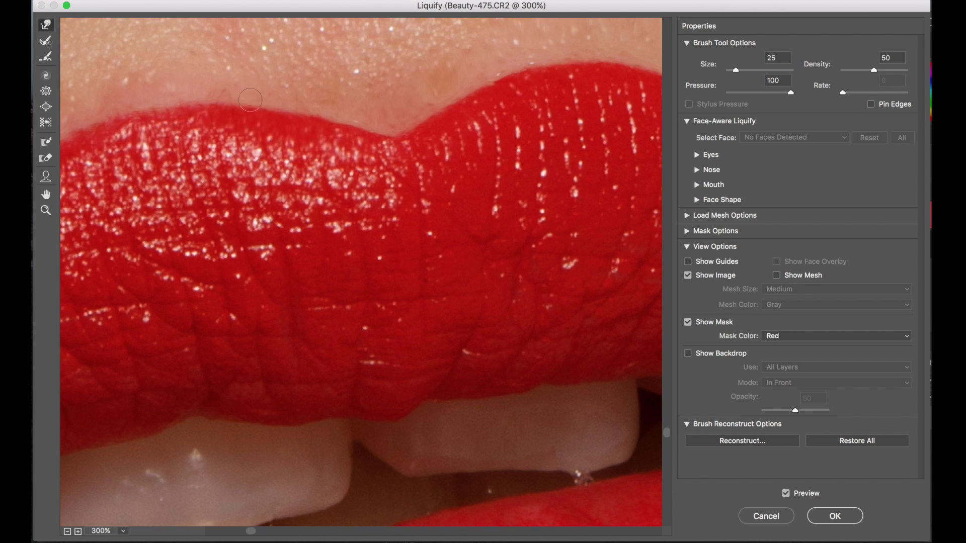
pyautogui.hscroll(-3, 250, 99)
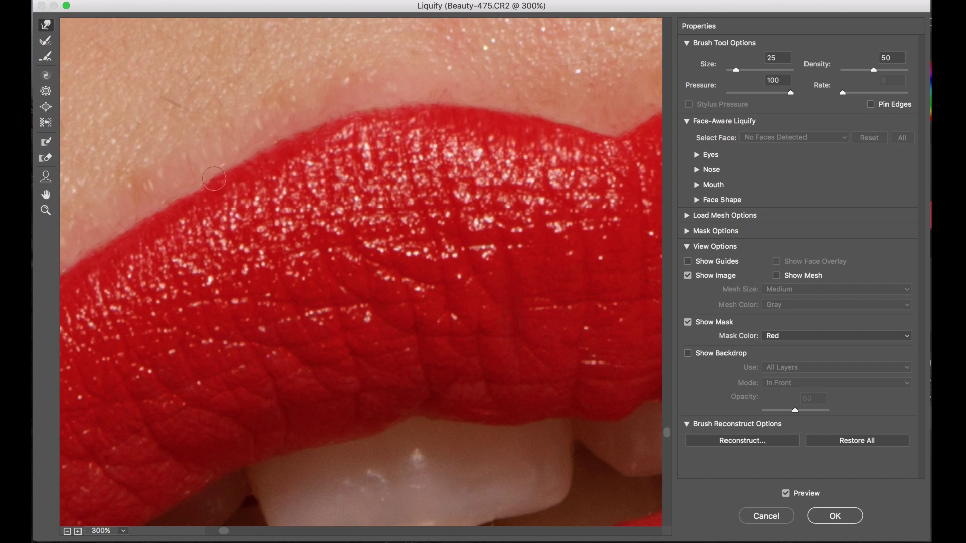
pyautogui.hscroll(-3, 190, 198)
pyautogui.scroll(-2, 189, 198)
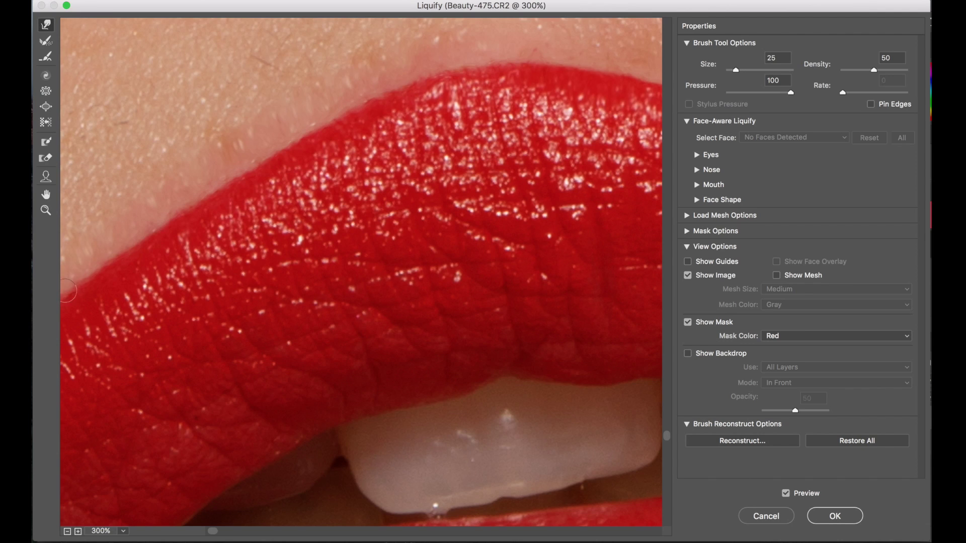
# - Even the lower lip's bottom edge near the image border at 200% zoom using Forward Warp with brush size 100
pyautogui.press('super+0')
pyautogui.press('super+plus')
pyautogui.press('super+plus')
pyautogui.press('super+plus')
pyautogui.scroll(-8, 106, 255)
pyautogui.hscroll(-7, 106, 256)
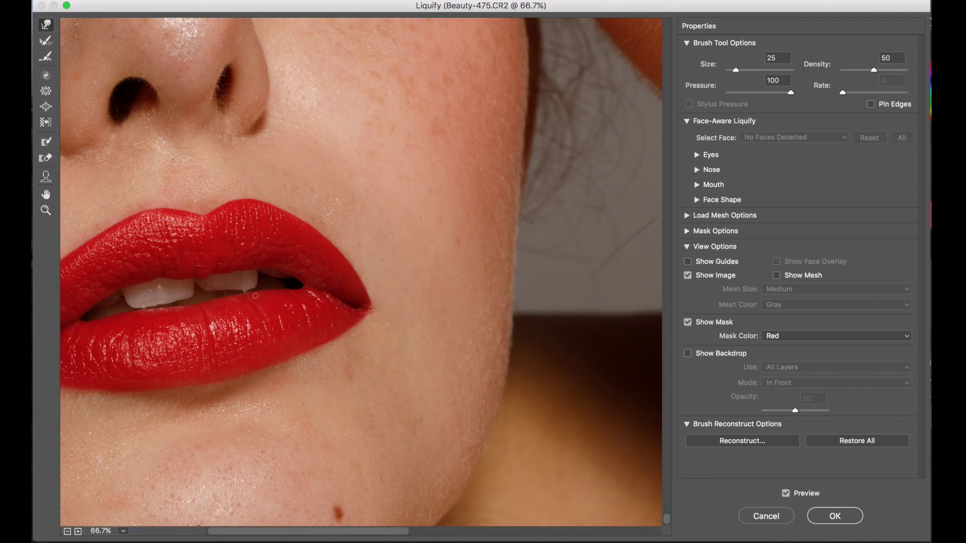
pyautogui.press('super+plus')
pyautogui.press('super+plus')
pyautogui.scroll(4, 112, 410)
pyautogui.hscroll(-5, 112, 410)
pyautogui.press(']')
pyautogui.press(']')
pyautogui.press(']')
pyautogui.press(']')
pyautogui.press(']')
pyautogui.press(']')
pyautogui.press(']')
pyautogui.press(']')
pyautogui.press(']')
pyautogui.press(']')
pyautogui.press(']')
pyautogui.press(']')
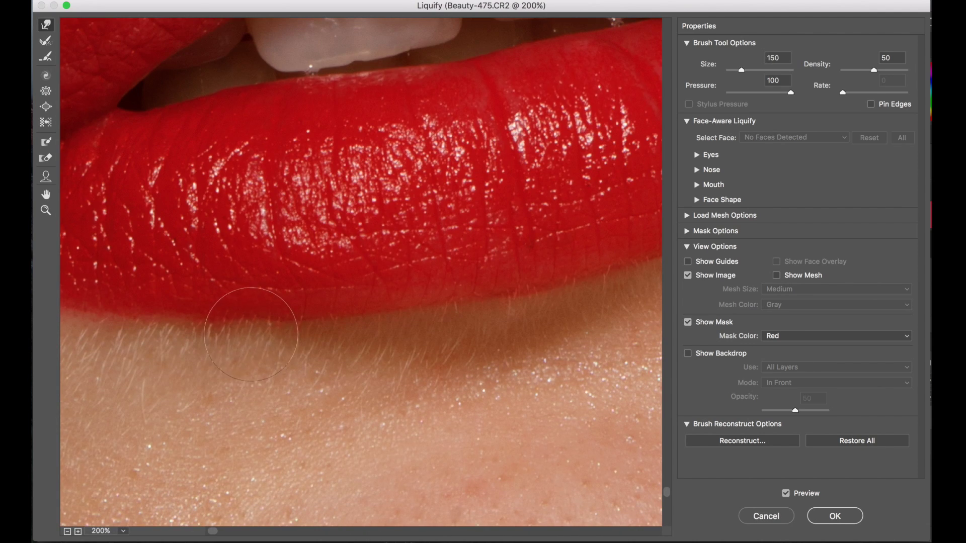
pyautogui.press('[')
pyautogui.press('[')
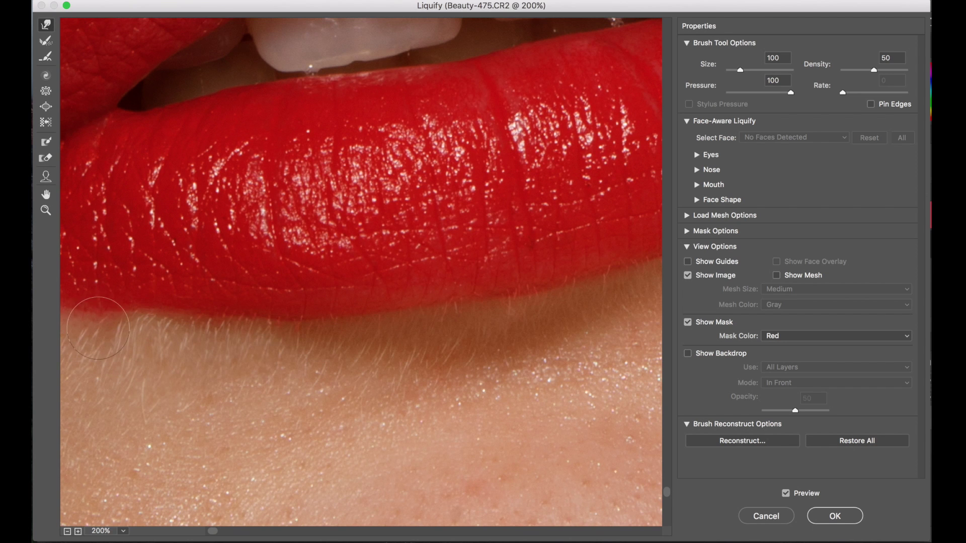
pyautogui.moveTo(77, 328)
pyautogui.mouseDown()
pyautogui.moveTo(68, 321)
pyautogui.moveTo(101, 311)
pyautogui.moveTo(60, 308)
pyautogui.mouseUp()
pyautogui.scroll(-3, 392, 362)
pyautogui.scroll(3, 310, 342)
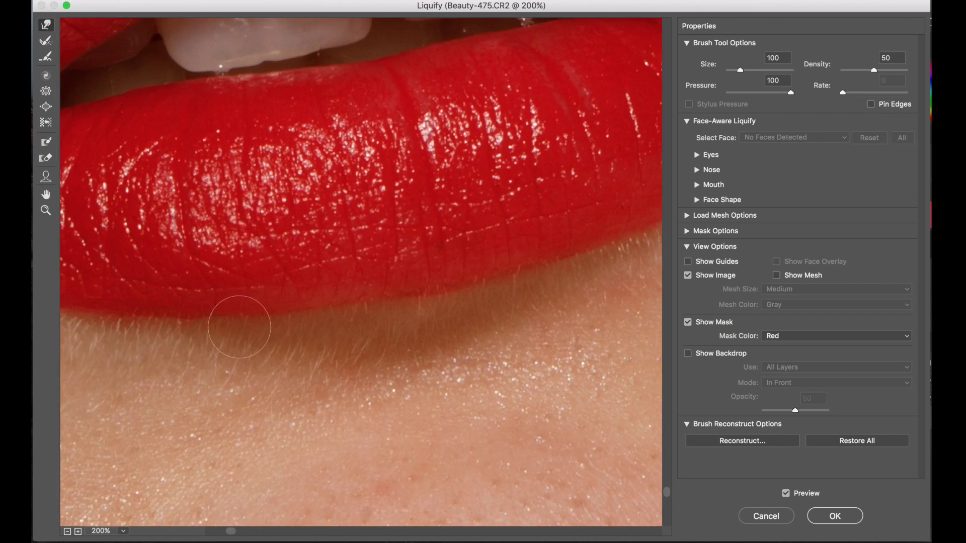
# - Push the lower lip's bottom contour slightly upward towards the mouth corner
pyautogui.hscroll(5, 400, 254)
pyautogui.moveTo(504, 178); pyautogui.dragTo(501, 168)
pyautogui.moveTo(431, 204); pyautogui.dragTo(428, 194)
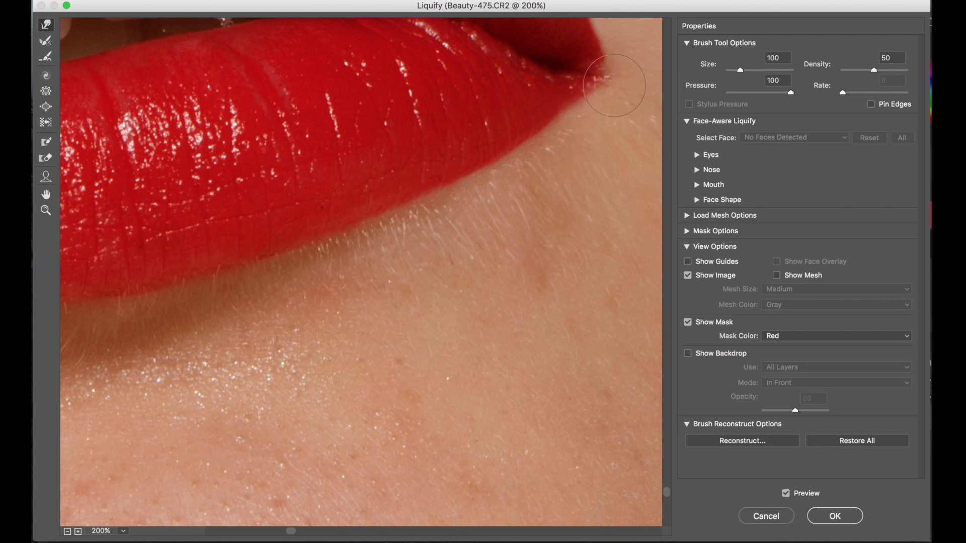
# - Compare the lips before and after warping at 33.3% and 66.7% zoom using the Liquify preview
pyautogui.press('super+0')
pyautogui.click(786, 494)
pyautogui.click(785, 494)
pyautogui.click(786, 493)
pyautogui.click(786, 493)
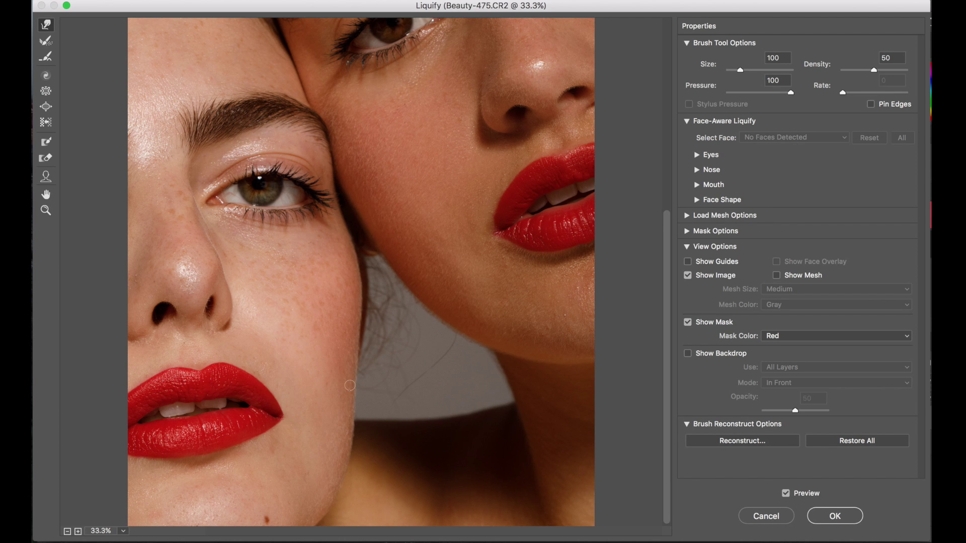
pyautogui.press('super+plus')
pyautogui.press('super+plus')
pyautogui.scroll(-5, 316, 377)
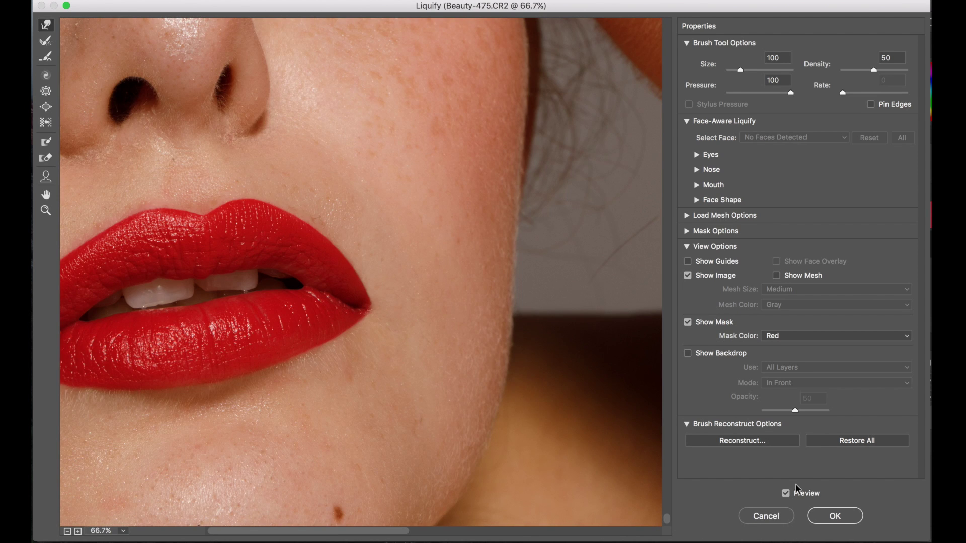
pyautogui.click(785, 494)
pyautogui.click(786, 494)
pyautogui.click(786, 493)
pyautogui.click(786, 494)
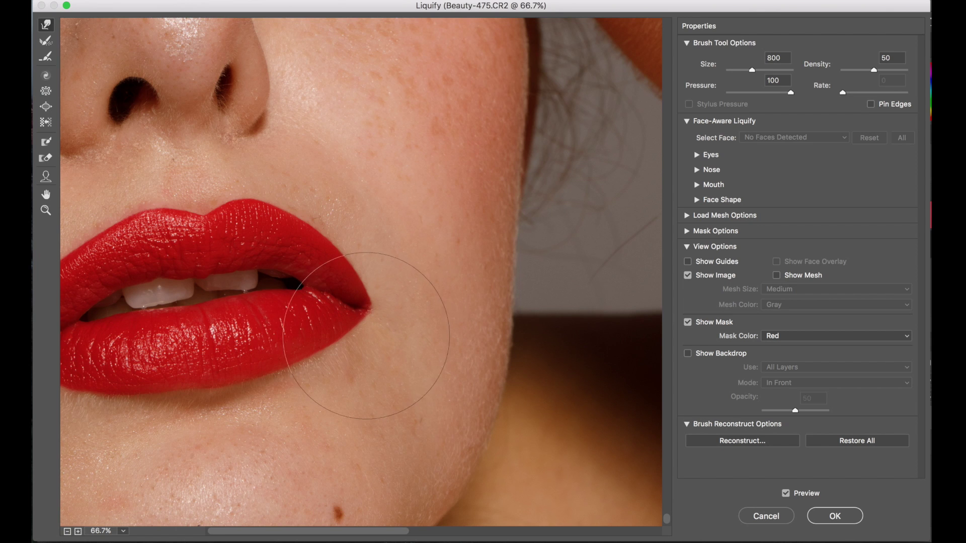
# - Reduce the Forward Warp brush to size 400, reshape the upper lip's left side, and check the whole image against the preview
pyautogui.press('[')
pyautogui.press('[')
pyautogui.press('[')
pyautogui.press('[')
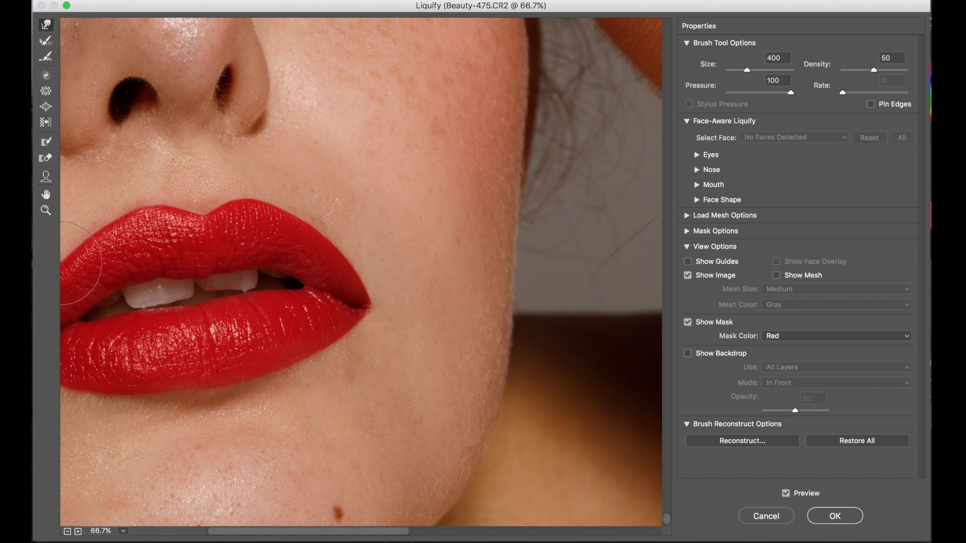
pyautogui.press('super+0')
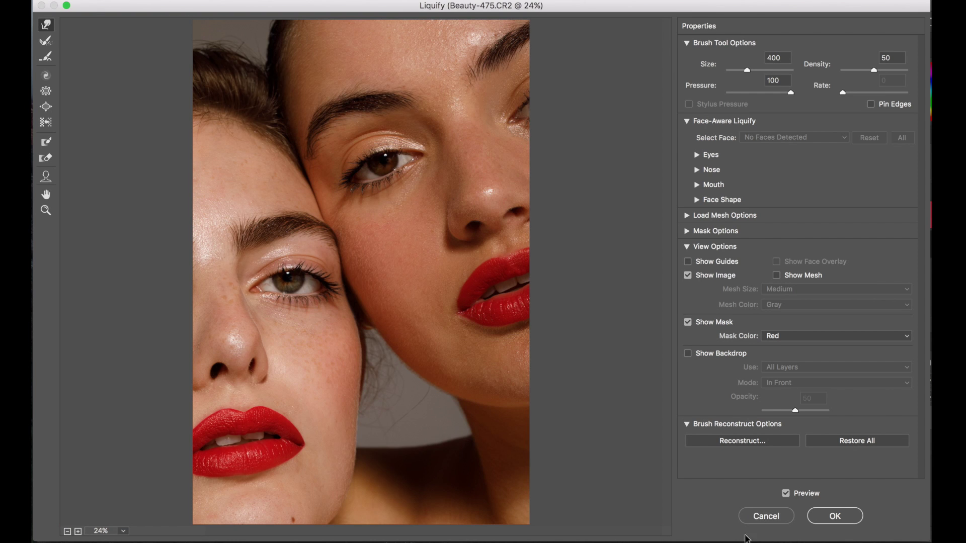
pyautogui.click(785, 492)
pyautogui.click(785, 492)
# - Set the Forward Warp brush to size 600 and nudge the upper lip's left peak slightly downward at 33.3% zoom
pyautogui.press('super+plus')
pyautogui.scroll(-5, 320, 503)
pyautogui.press(']')
pyautogui.press(']')
pyautogui.press('[')
pyautogui.moveTo(176, 367); pyautogui.dragTo(174, 371)
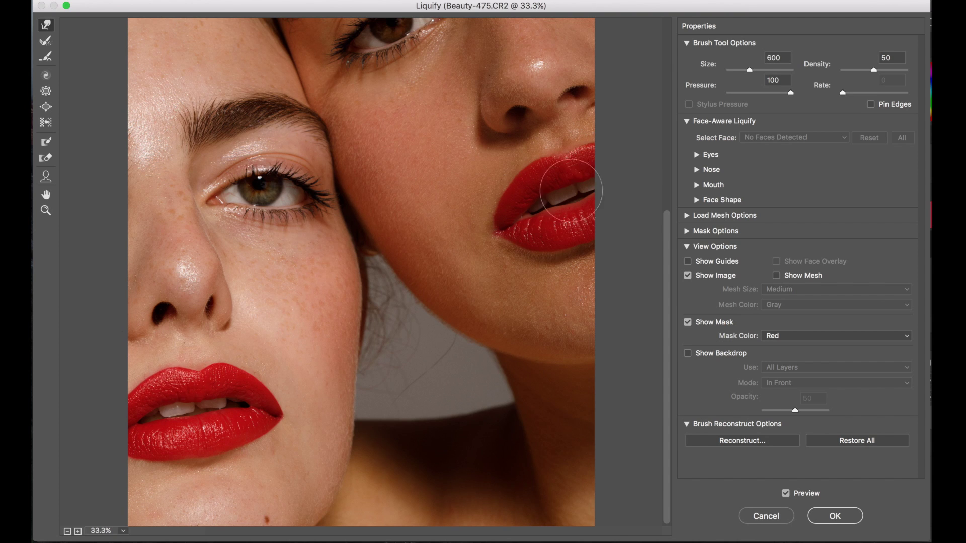
# - Try to push the upper lip's edge outward on the second model at 100% zoom with a smaller Forward Warp brush
pyautogui.press('super+plus')
pyautogui.press('super+plus')
pyautogui.hscroll(3, 599, 188)
pyautogui.press('super+plus')
pyautogui.scroll(3, 469, 293)
pyautogui.hscroll(3, 470, 293)
pyautogui.press('[')
pyautogui.press('[')
pyautogui.press('[')
pyautogui.press('[')
pyautogui.moveTo(630, 132)
pyautogui.mouseDown()
pyautogui.moveTo(624, 123)
pyautogui.moveTo(650, 107)
pyautogui.mouseUp()
pyautogui.press('super+z')
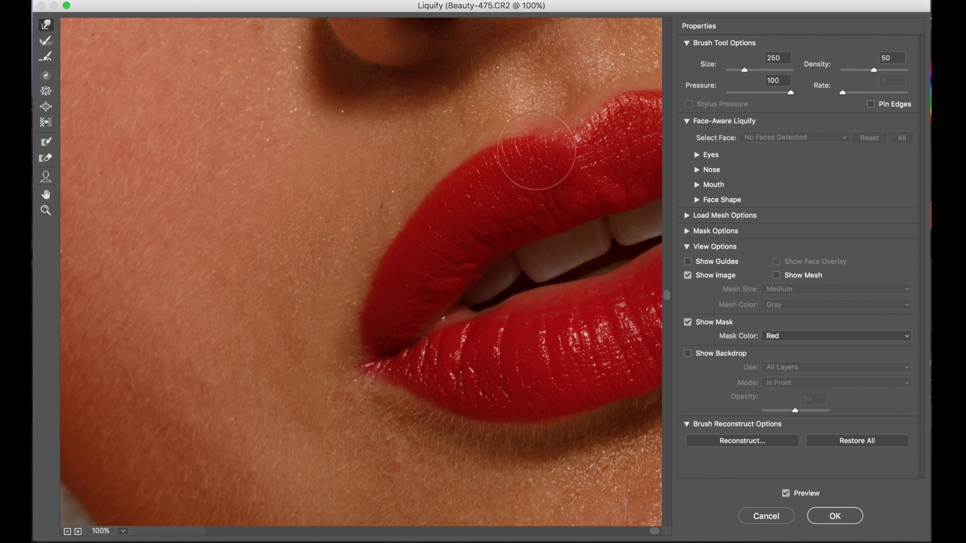
# - Smooth the second model's upper lip contour near the mouth corner at 200% zoom using Forward Warp with brush size 125
pyautogui.press('super+plus')
pyautogui.press('[')
pyautogui.press('[')
pyautogui.moveTo(358, 283); pyautogui.dragTo(388, 248)
pyautogui.moveTo(402, 211); pyautogui.dragTo(440, 182)
pyautogui.press('[')
pyautogui.press('[')
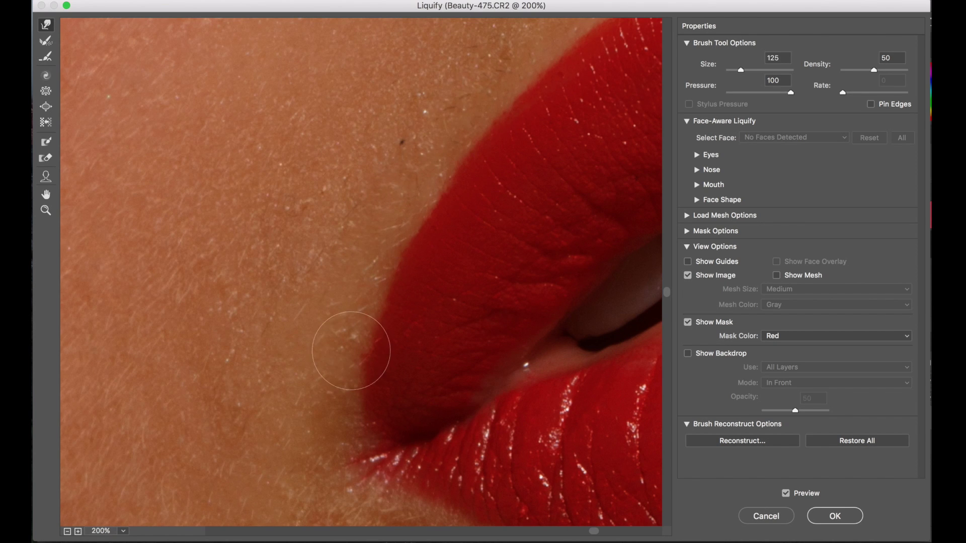
pyautogui.moveTo(355, 370)
pyautogui.mouseDown()
pyautogui.moveTo(345, 339)
pyautogui.moveTo(406, 204)
pyautogui.mouseUp()
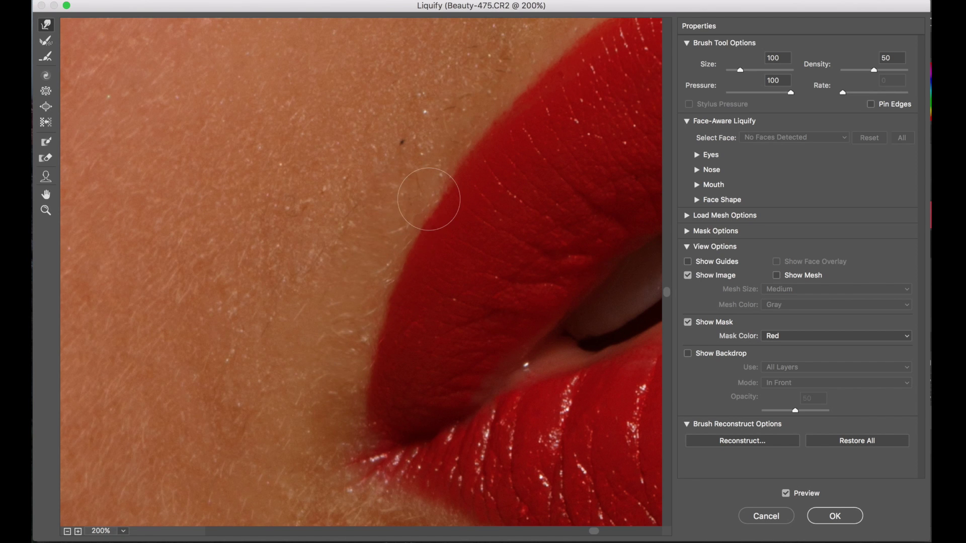
# - Even the second model's upper lip slope towards its peak and reduce the Forward Warp brush to size 60
pyautogui.scroll(5, 427, 201)
pyautogui.moveTo(561, 202); pyautogui.dragTo(629, 174)
pyautogui.press('[')
pyautogui.press('[')
pyautogui.press('[')
pyautogui.press('[')
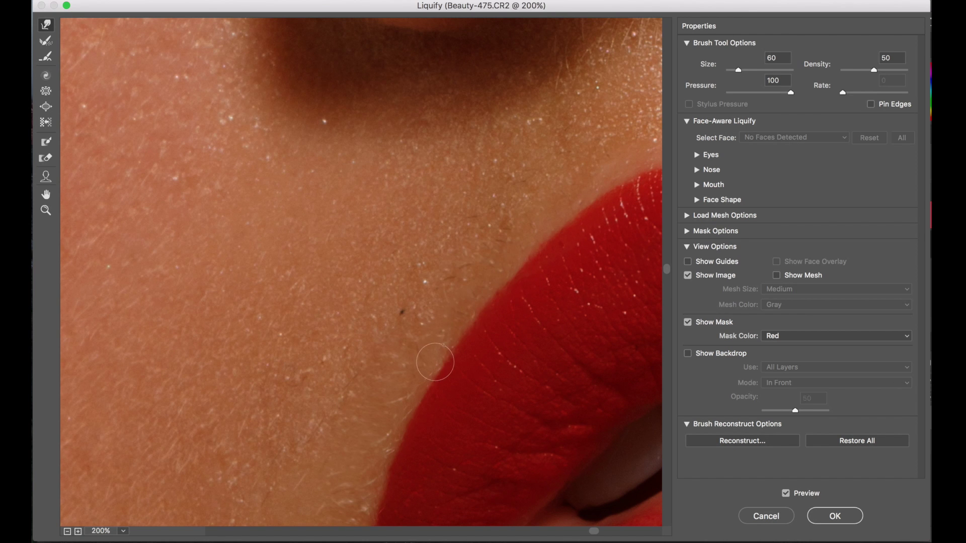
# - Refine the second model's lip edges around the mouth corner using Forward Warp with brush size 60
pyautogui.scroll(-3, 434, 362)
pyautogui.scroll(-9, 419, 276)
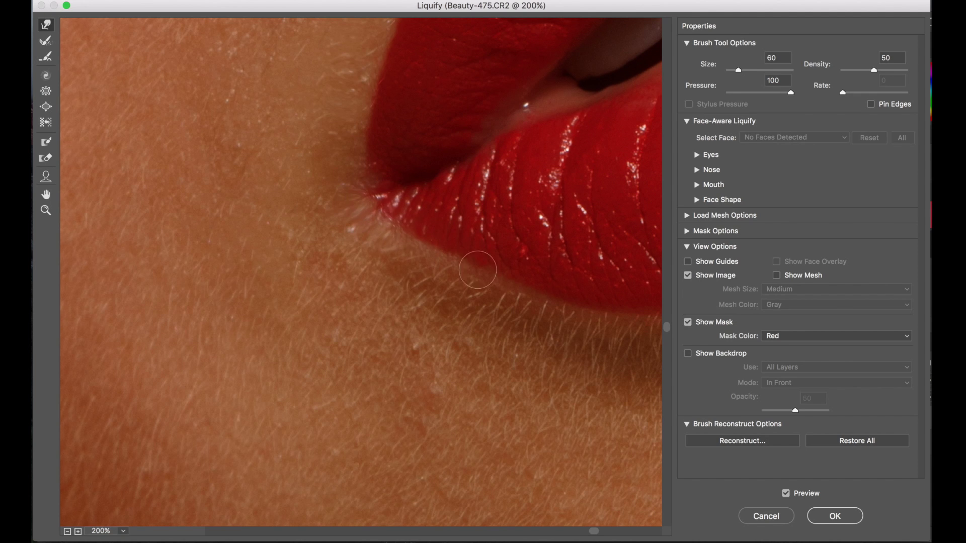
pyautogui.scroll(7, 508, 255)
pyautogui.moveTo(388, 250); pyautogui.dragTo(401, 223)
pyautogui.scroll(4, 373, 291)
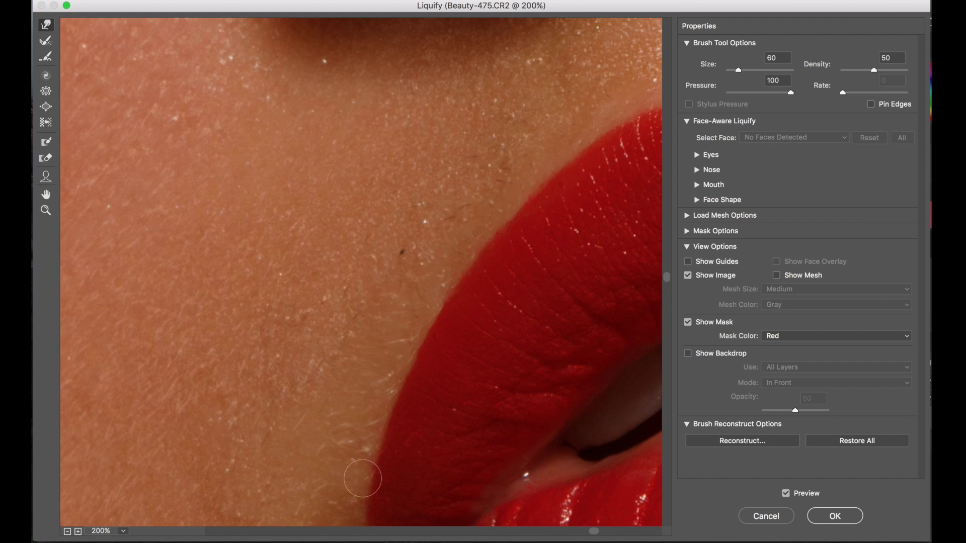
# - Smooth the second model's cupid's bow and both upper lip peaks using Forward Warp at 200% and 300% zoom
pyautogui.moveTo(586, 141); pyautogui.dragTo(631, 112)
pyautogui.press('super+space')
pyautogui.moveTo(547, 147); pyautogui.dragTo(246, 307)
pyautogui.moveTo(456, 254); pyautogui.dragTo(429, 255)
pyautogui.moveTo(498, 241)
pyautogui.mouseDown()
pyautogui.moveTo(523, 233)
pyautogui.moveTo(456, 263)
pyautogui.moveTo(415, 270)
pyautogui.mouseUp()
pyautogui.moveTo(640, 172); pyautogui.dragTo(642, 179)
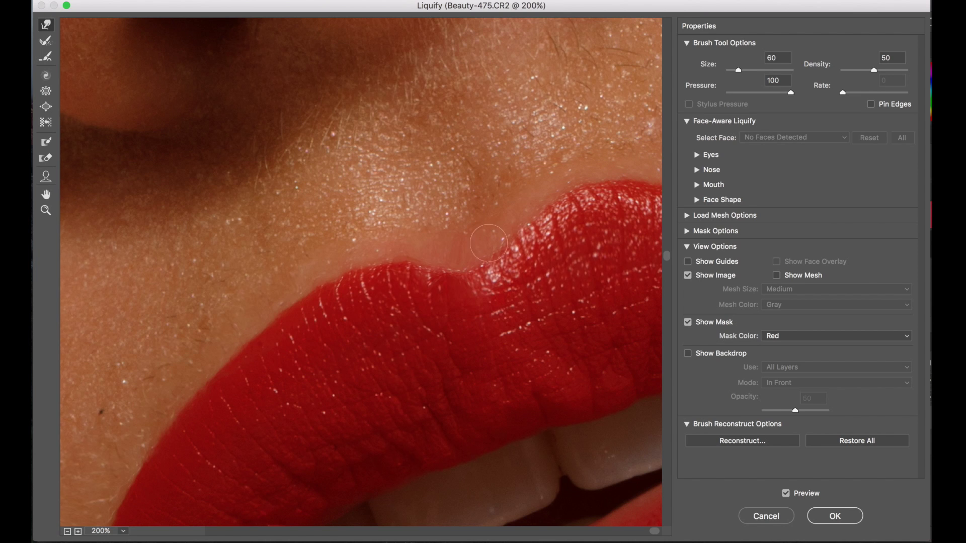
pyautogui.press('super+plus')
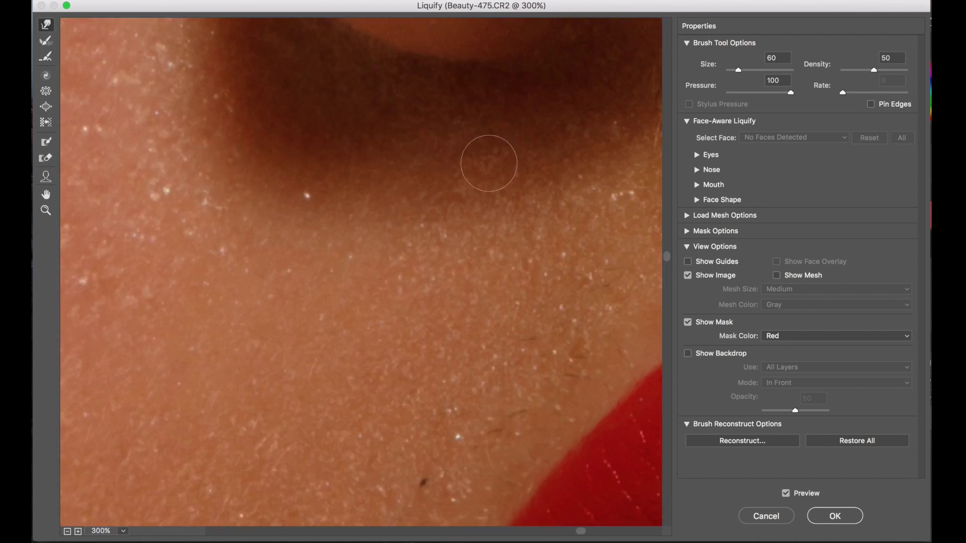
pyautogui.moveTo(171, 136); pyautogui.dragTo(168, 261)
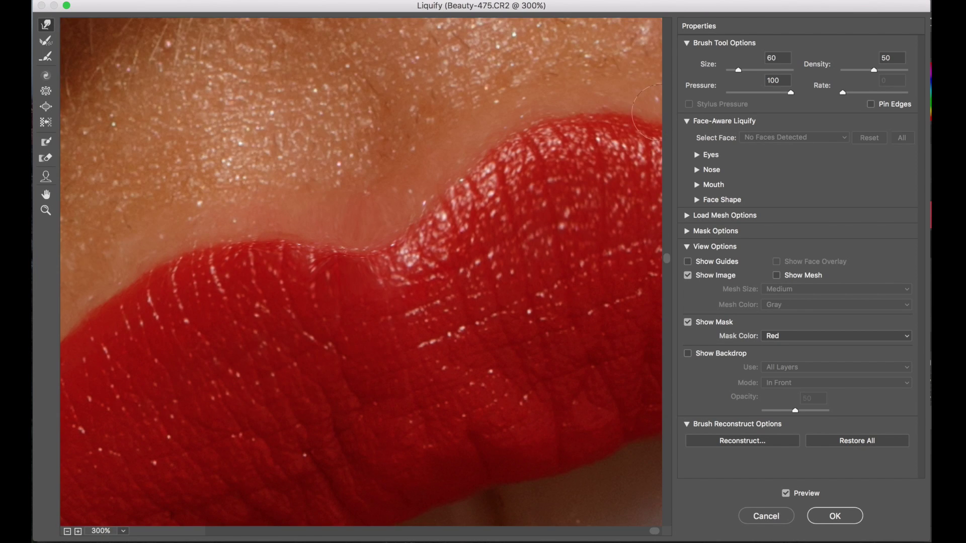
# - Compare the whole image before and after with the Liquify preview, apply the filter, and bring the second model's lips into view
pyautogui.press('super+0')
pyautogui.click(786, 494)
pyautogui.click(785, 494)
pyautogui.click(785, 493)
pyautogui.click(785, 493)
pyautogui.click(785, 493)
pyautogui.click(785, 494)
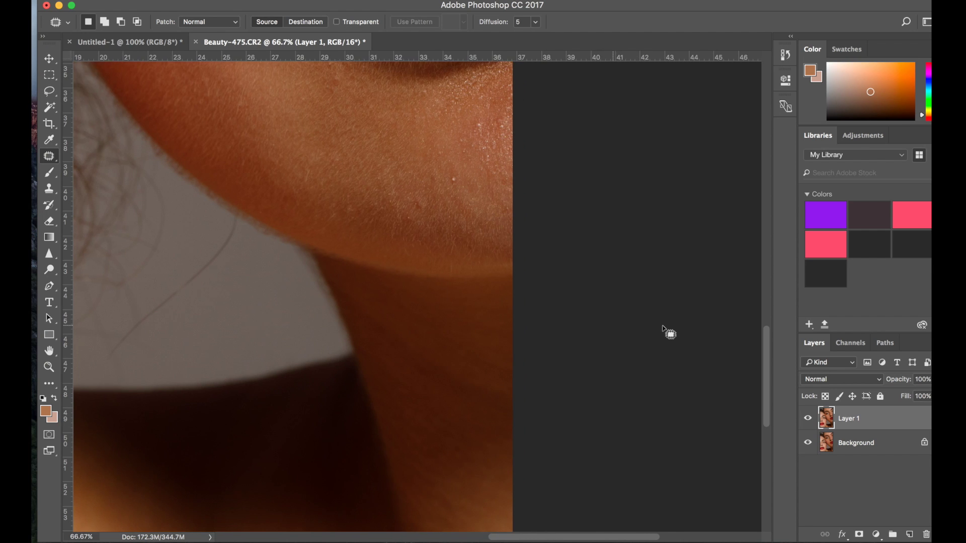
pyautogui.scroll(5, 669, 333)
pyautogui.scroll(10, 668, 333)
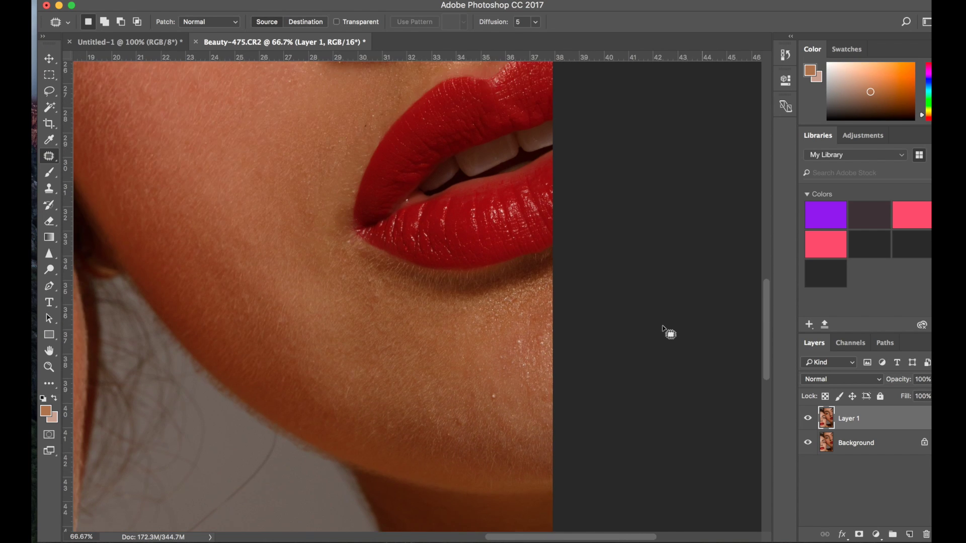
# - Heal small blemishes between the second model's eyebrows using the Healing Brush at size 45 with a sampled source
pyautogui.scroll(10, 669, 333)
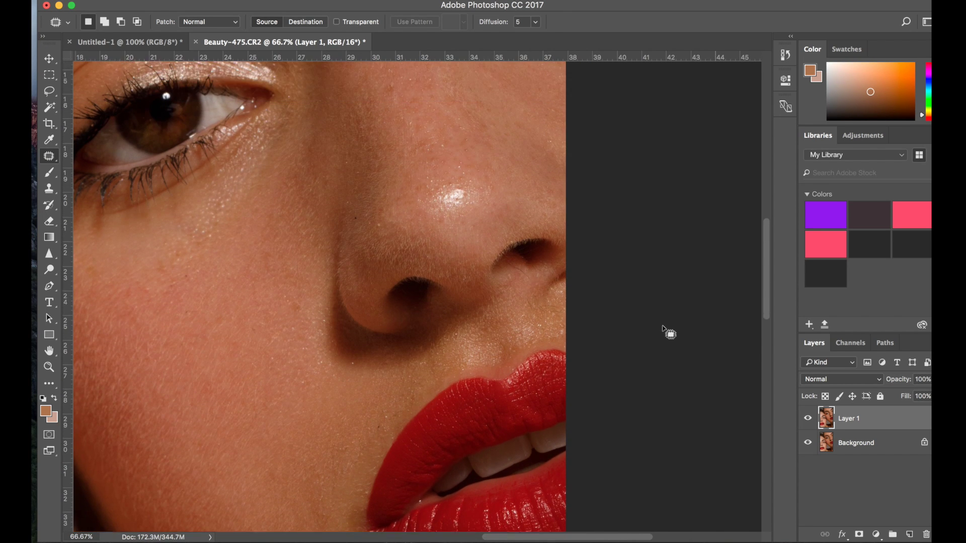
pyautogui.scroll(10, 669, 333)
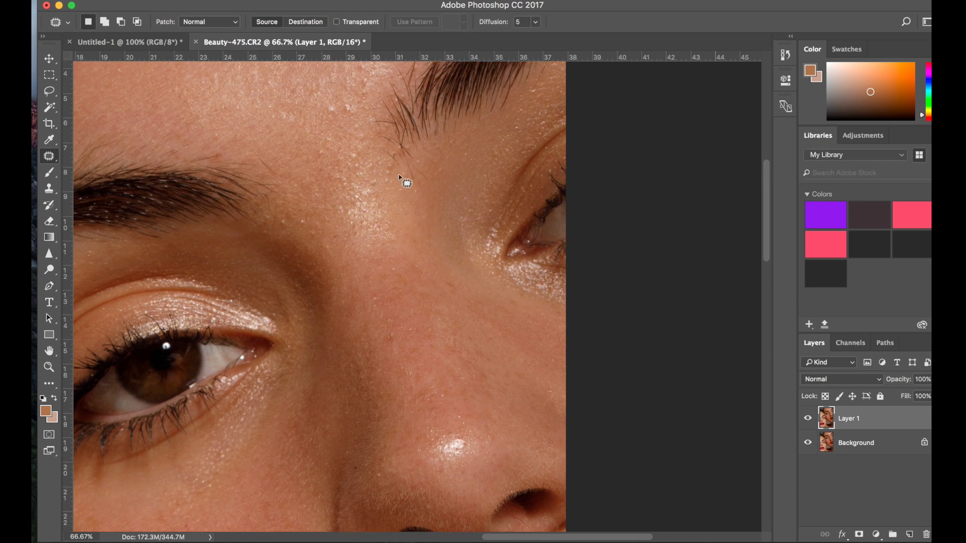
pyautogui.scroll(-7, 457, 252)
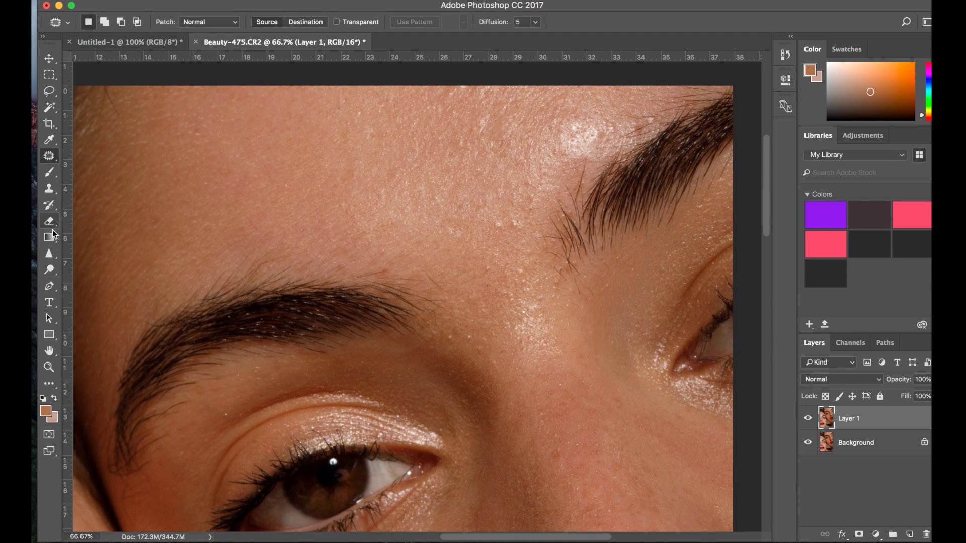
pyautogui.moveTo(54, 159); pyautogui.dragTo(91, 169)
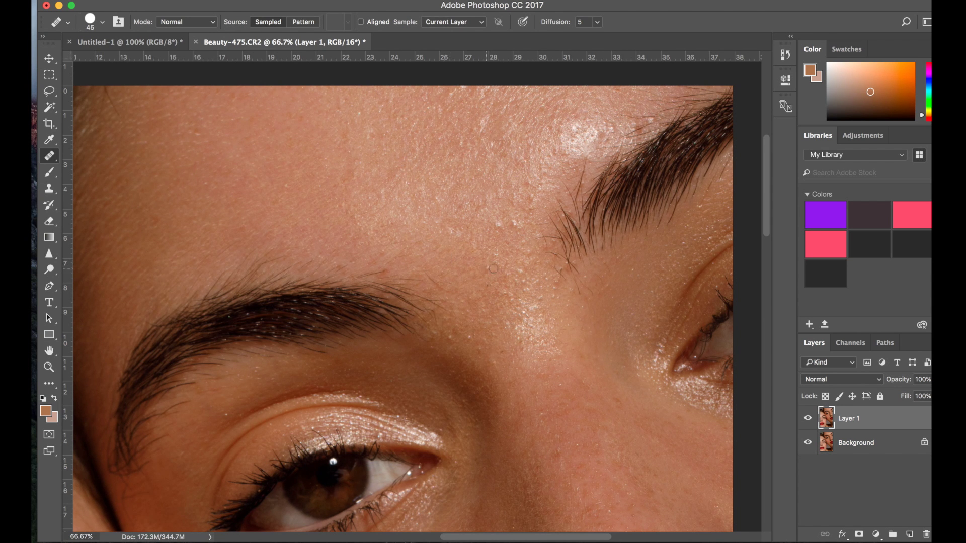
pyautogui.press('super+plus')
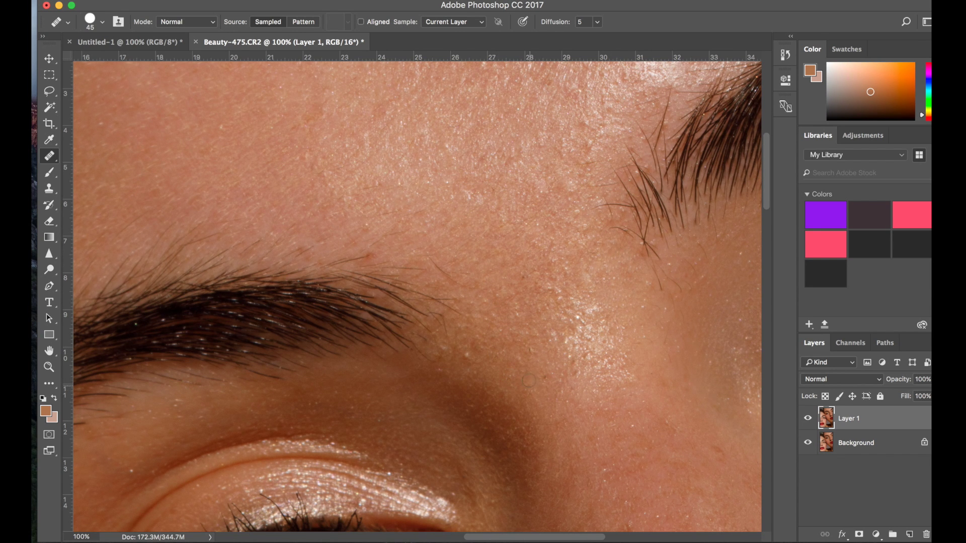
pyautogui.click(489, 370)
pyautogui.click(609, 365)
# - Heal the bumps and bright specks on the second model's forehead and above the inner eyebrow
pyautogui.scroll(5, 615, 332)
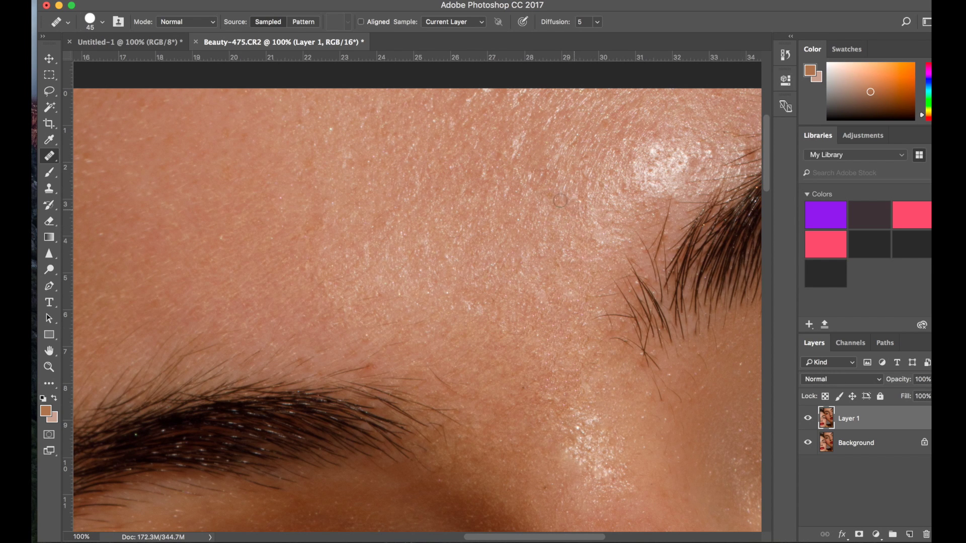
pyautogui.click(644, 169)
pyautogui.click(676, 164)
pyautogui.click(666, 154)
pyautogui.click(484, 266)
pyautogui.click(447, 258)
pyautogui.click(464, 304)
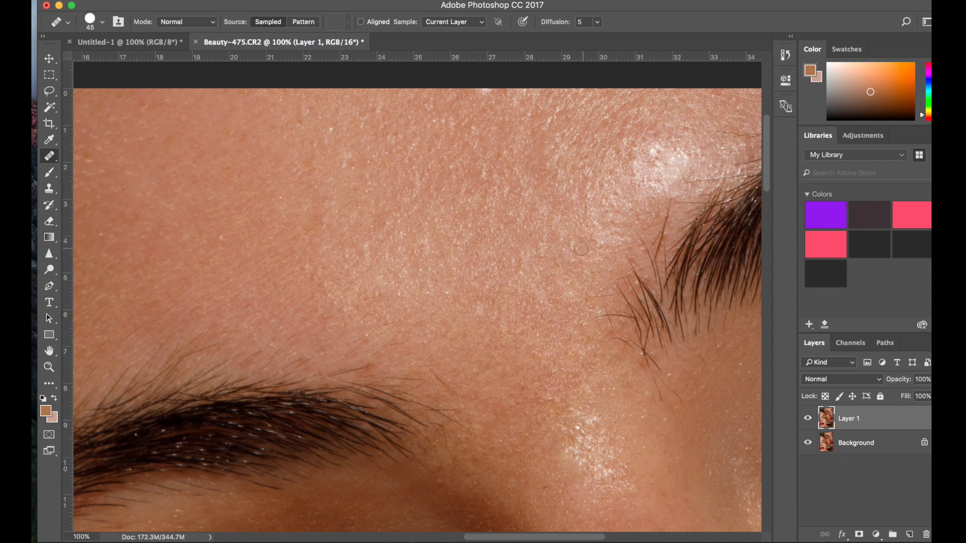
# - Compare the second model's forehead before and after healing by toggling the visibility of Layer 1
pyautogui.scroll(2, 558, 165)
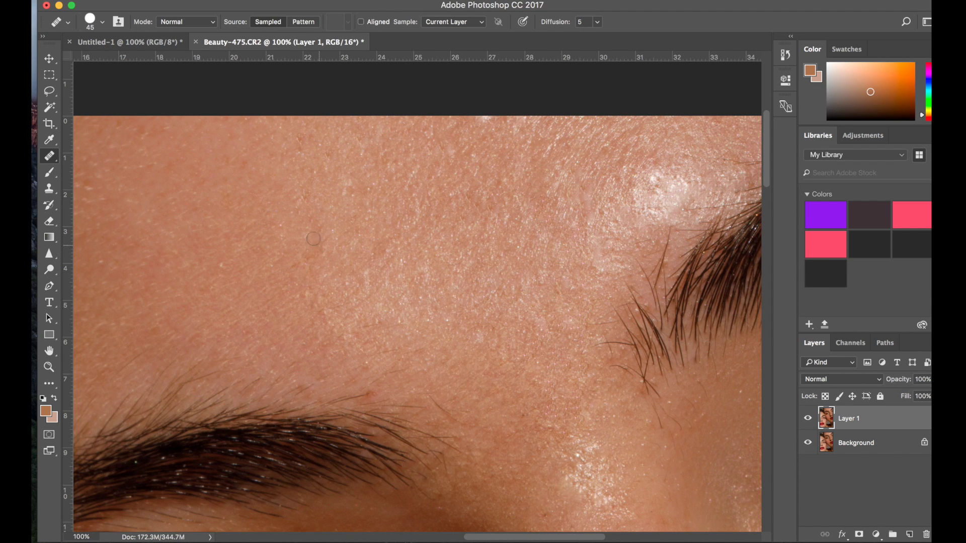
pyautogui.scroll(-2, 294, 199)
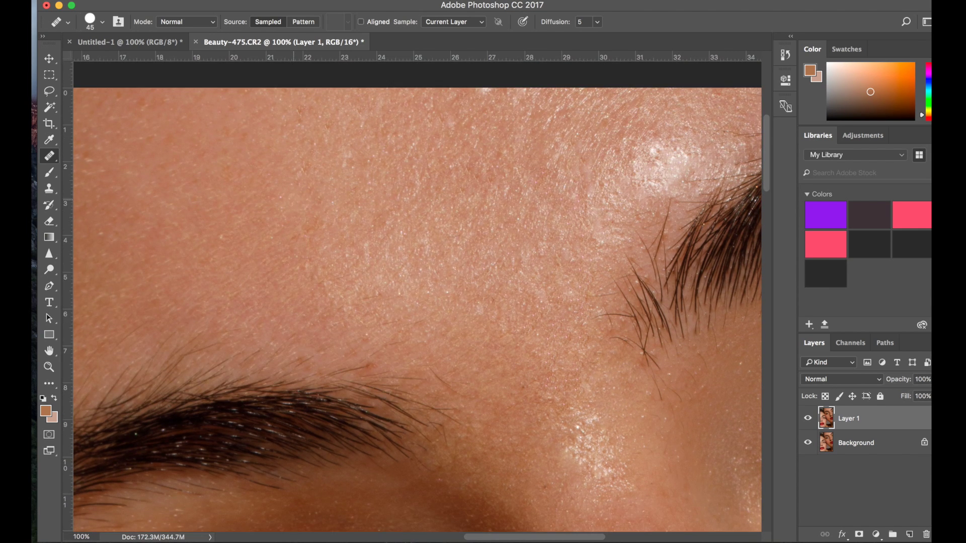
pyautogui.click(808, 420)
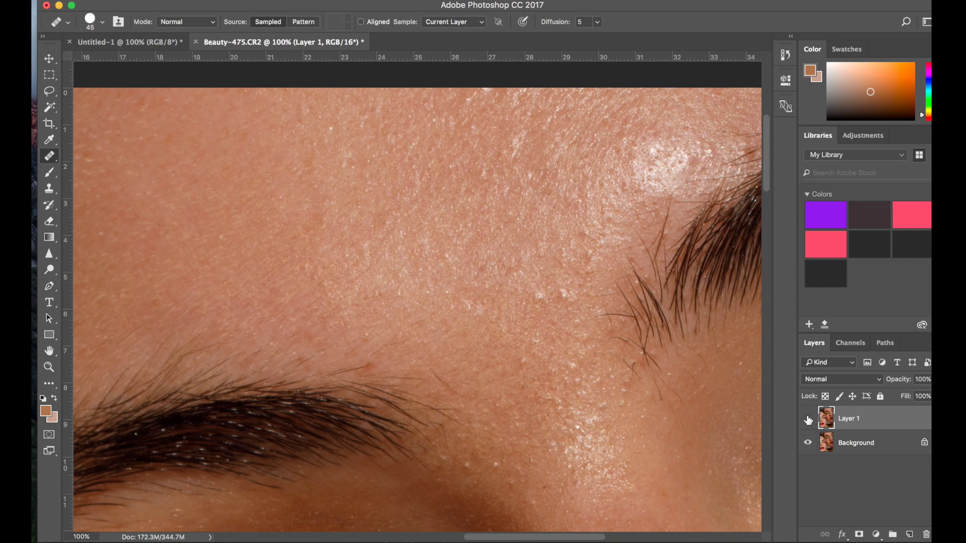
pyautogui.click(807, 420)
pyautogui.click(808, 420)
pyautogui.click(807, 420)
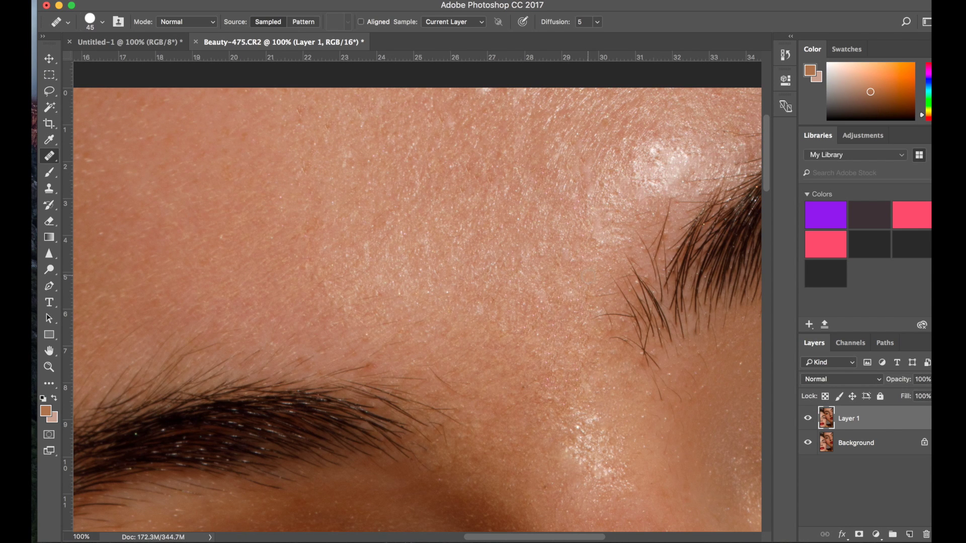
# - Heal the small dark and bright spots on the second model's cheek, beside the lips and on the chin
pyautogui.scroll(-10, 588, 275)
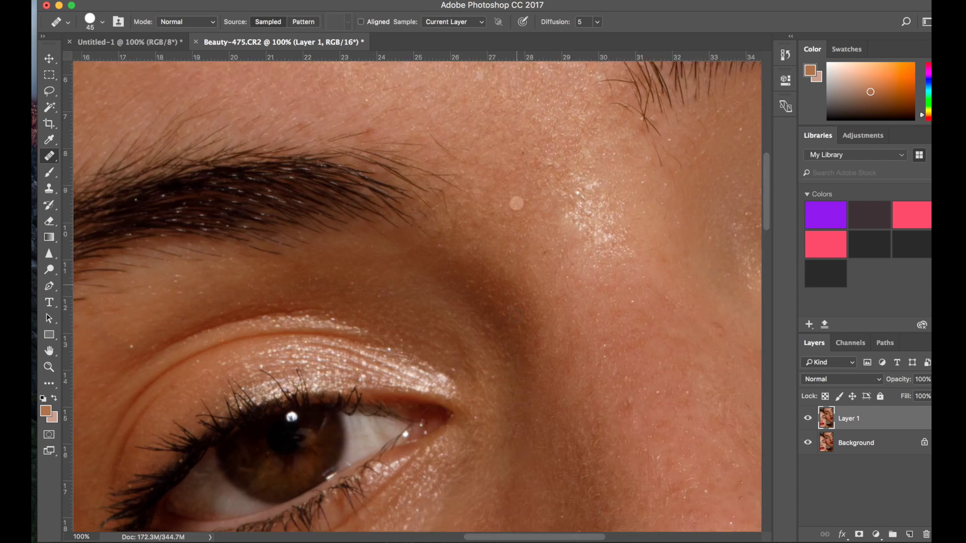
pyautogui.scroll(-10, 554, 302)
pyautogui.scroll(-6, 572, 312)
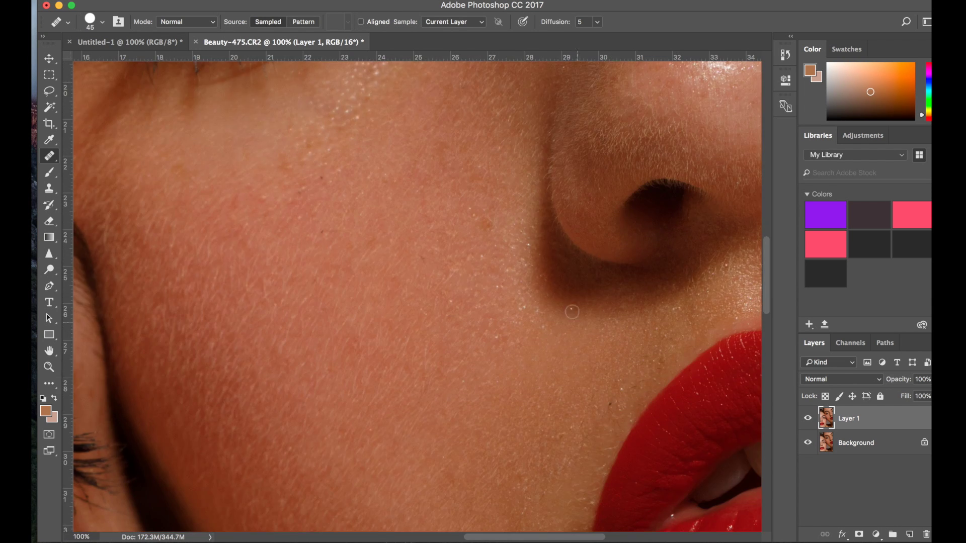
pyautogui.scroll(-8, 610, 395)
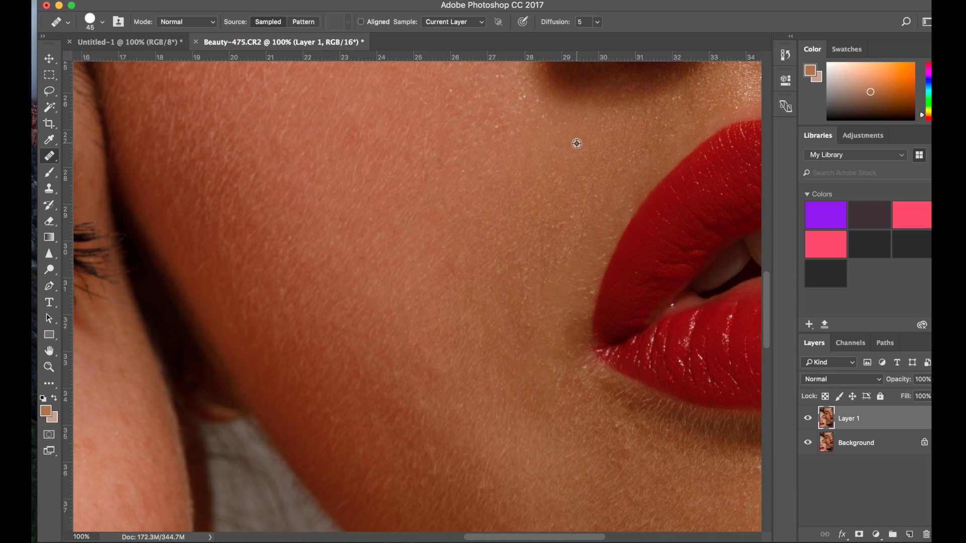
pyautogui.scroll(-5, 492, 339)
pyautogui.hscroll(6, 492, 338)
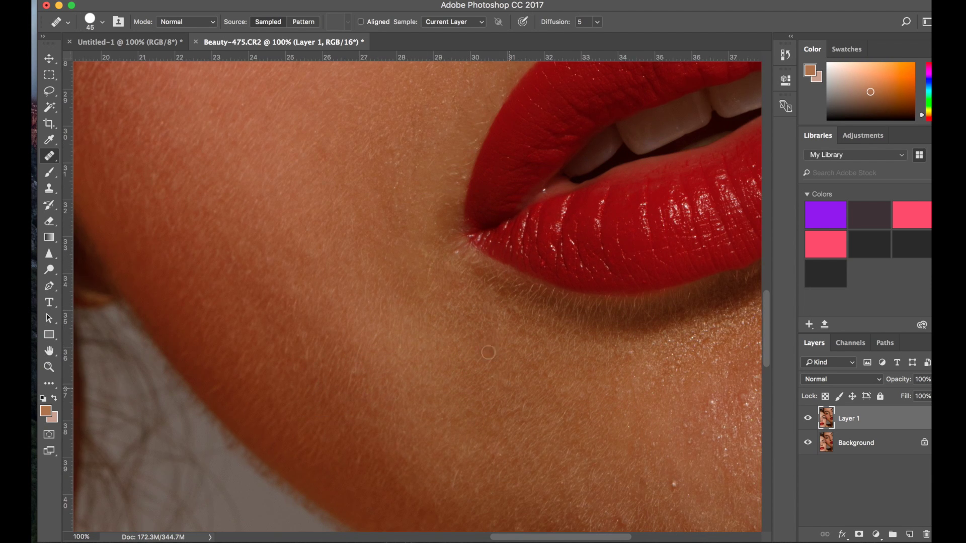
pyautogui.scroll(-4, 488, 352)
pyautogui.hscroll(5, 488, 352)
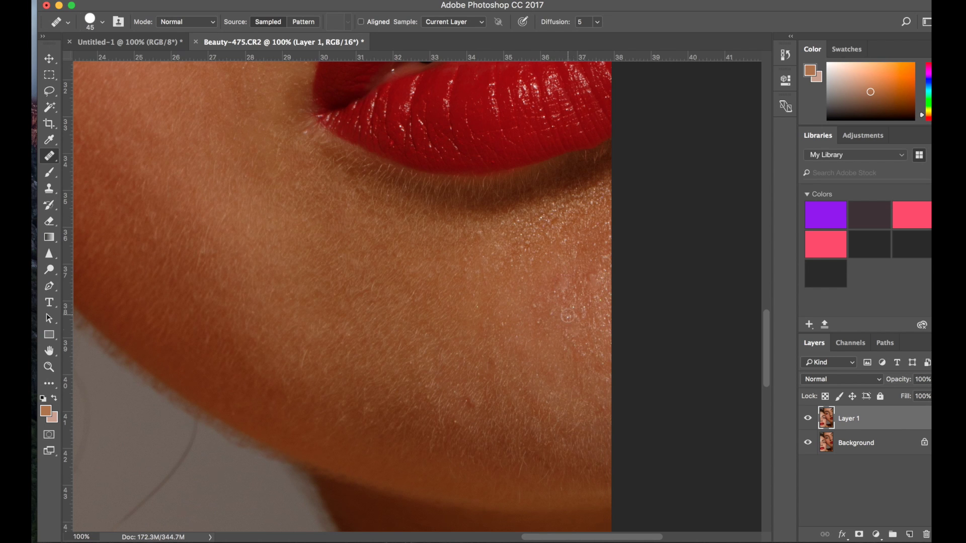
# - Heal the dark spot between the first model's nose and upper lip
pyautogui.scroll(10, 568, 342)
pyautogui.hscroll(-15, 568, 342)
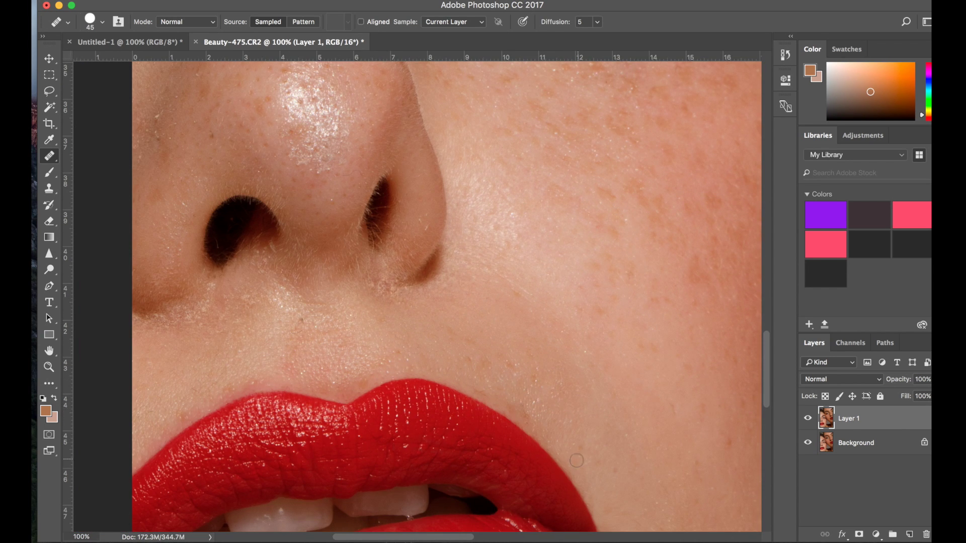
pyautogui.click(300, 320)
pyautogui.hscroll(-3, 275, 319)
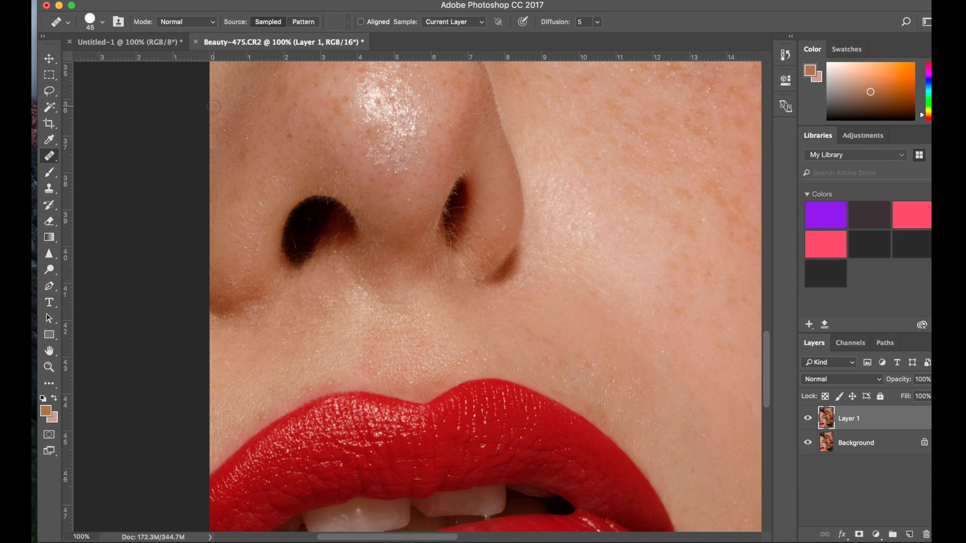
# - Reduce the Healing Brush to size 30 and heal stray specks on the first model's nose at 200% zoom
pyautogui.scroll(5, 420, 301)
pyautogui.press('super+plus')
pyautogui.press('[')
pyautogui.press('[')
pyautogui.press('[')
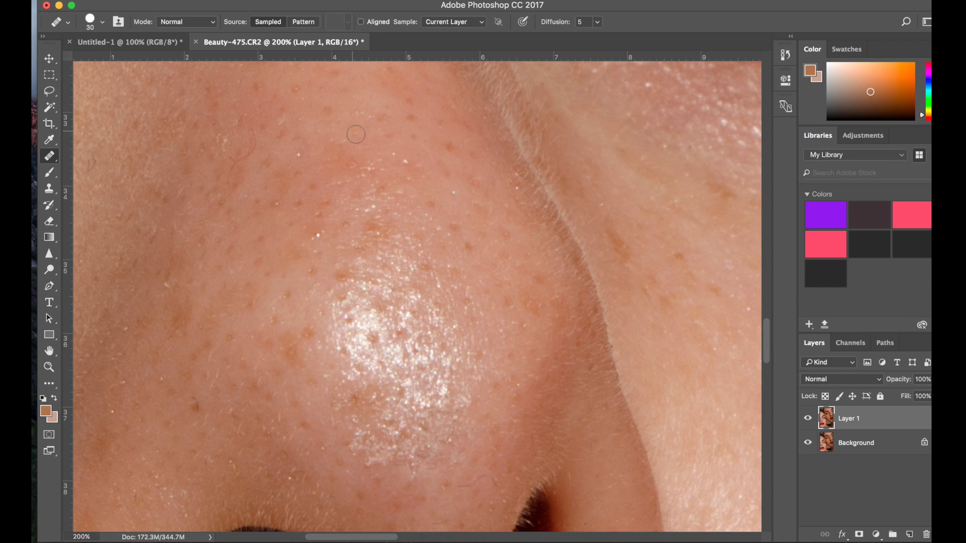
pyautogui.click(386, 311)
pyautogui.hscroll(-5, 401, 436)
pyautogui.scroll(-4, 401, 436)
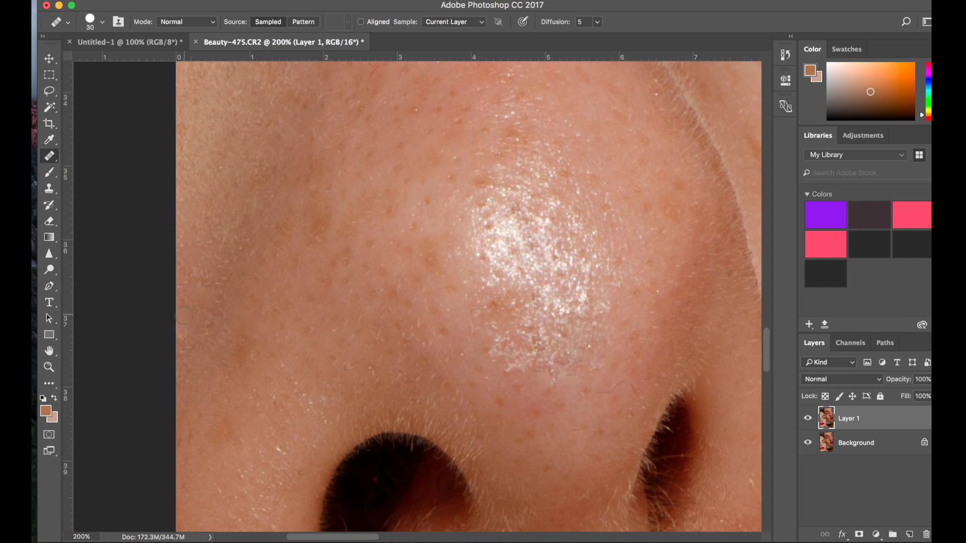
# - Heal the dark pores around the highlight and along the side of the first model's nose
pyautogui.scroll(8, 406, 211)
pyautogui.hscroll(1, 406, 211)
pyautogui.scroll(-4, 380, 400)
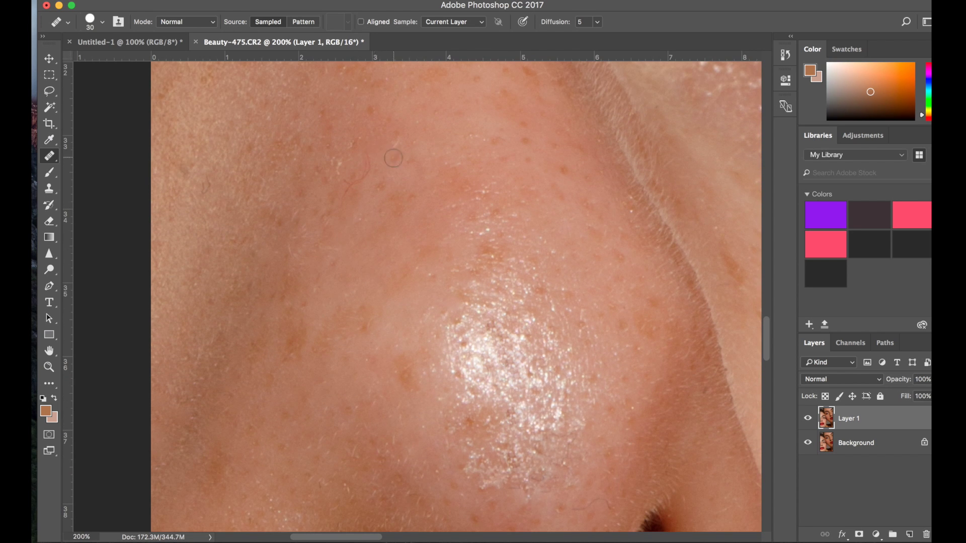
pyautogui.scroll(-4, 354, 332)
pyautogui.click(463, 400)
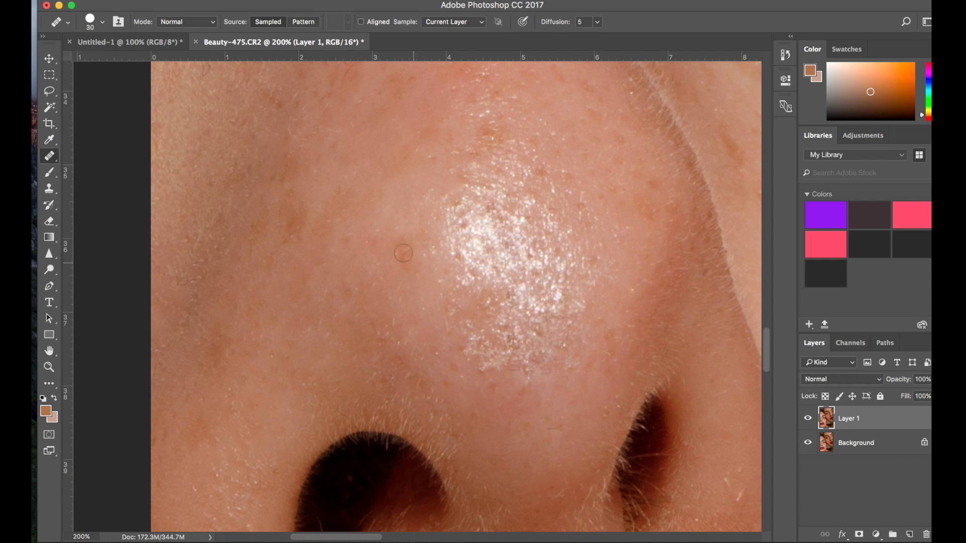
# - Heal the small dots and bright specks along the first model's nose bridge
pyautogui.scroll(10, 338, 345)
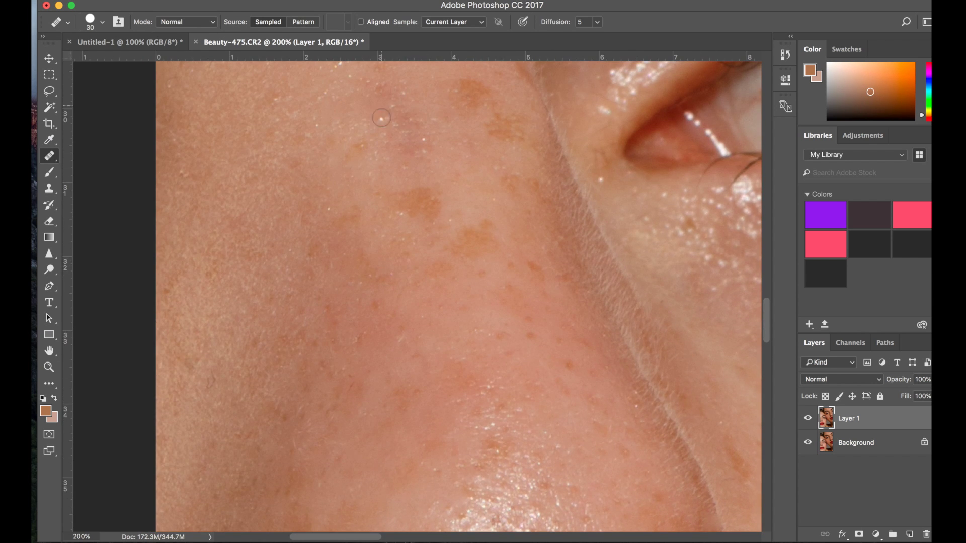
pyautogui.scroll(3, 369, 132)
pyautogui.scroll(-8, 560, 334)
pyautogui.hscroll(2, 431, 345)
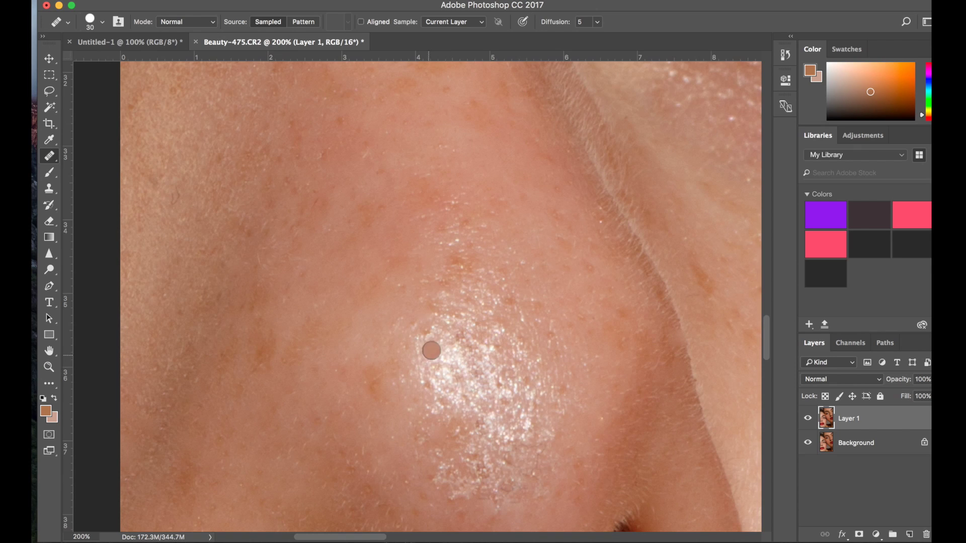
pyautogui.scroll(20, 480, 409)
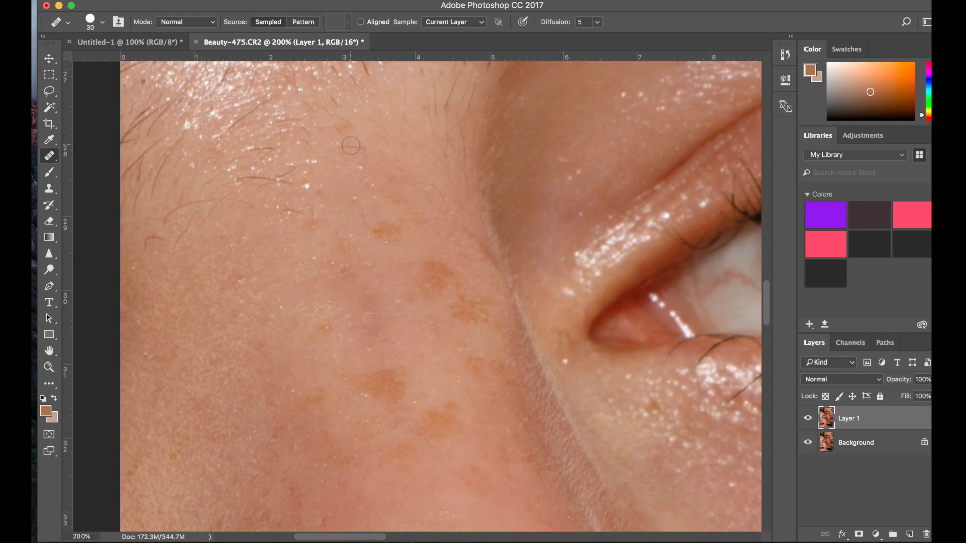
# - Examine the first model's nostrils, upper lip area, freckled cheek and under-eye skin for remaining blemishes
pyautogui.press('super+minus')
pyautogui.hscroll(4, 381, 186)
pyautogui.press('super+minus')
pyautogui.scroll(-13, 381, 185)
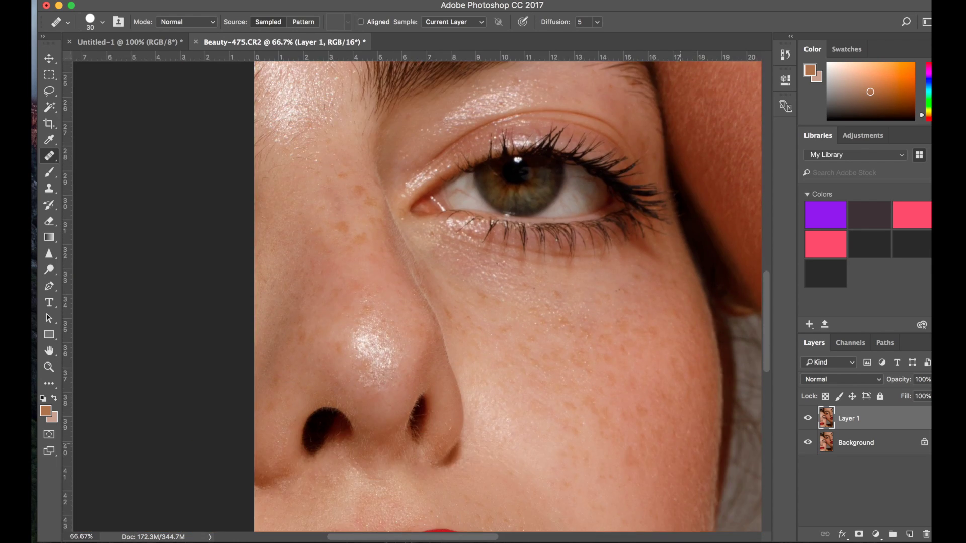
pyautogui.press('super+plus')
pyautogui.press('super+plus')
pyautogui.scroll(-15, 376, 351)
pyautogui.hscroll(-5, 375, 351)
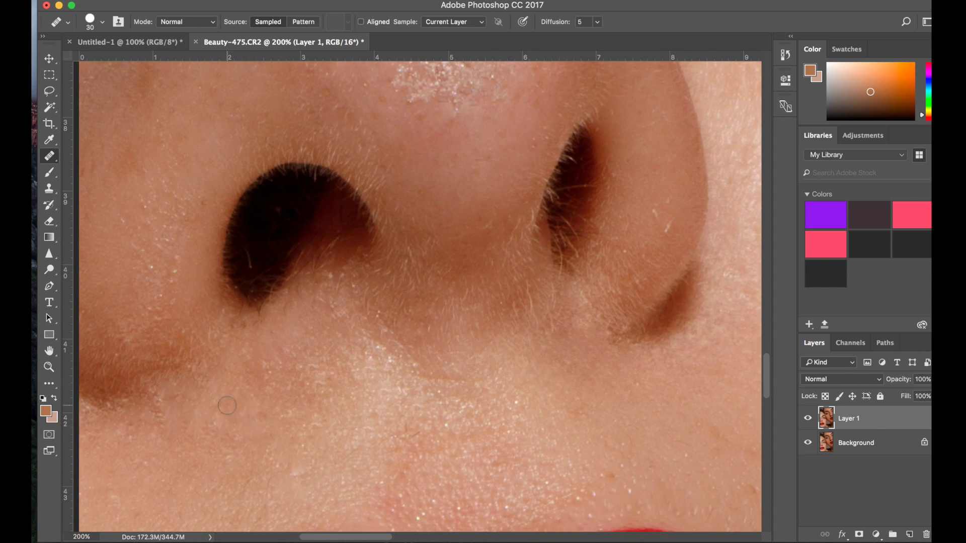
pyautogui.hscroll(5, 413, 334)
pyautogui.hscroll(6, 413, 334)
pyautogui.scroll(1, 412, 334)
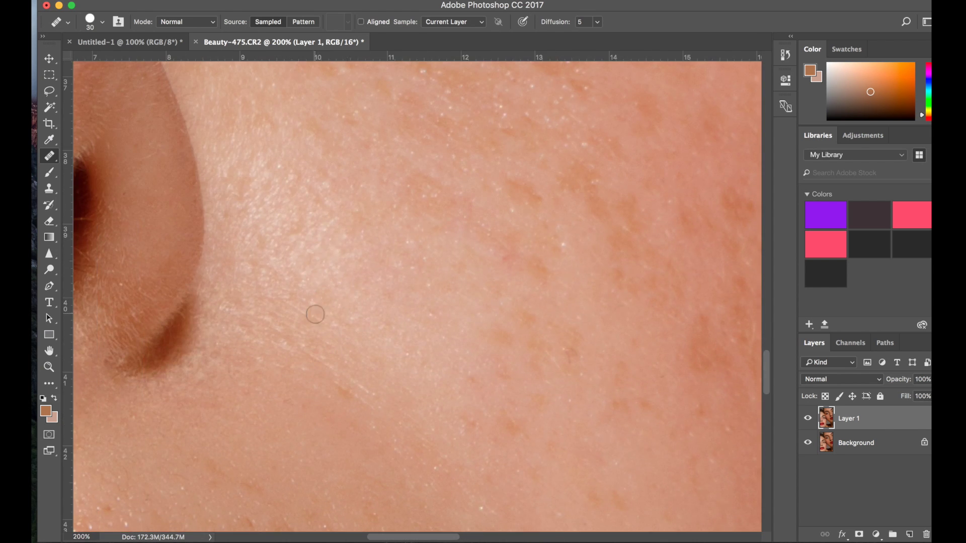
pyautogui.scroll(10, 252, 233)
pyautogui.scroll(-1, 301, 215)
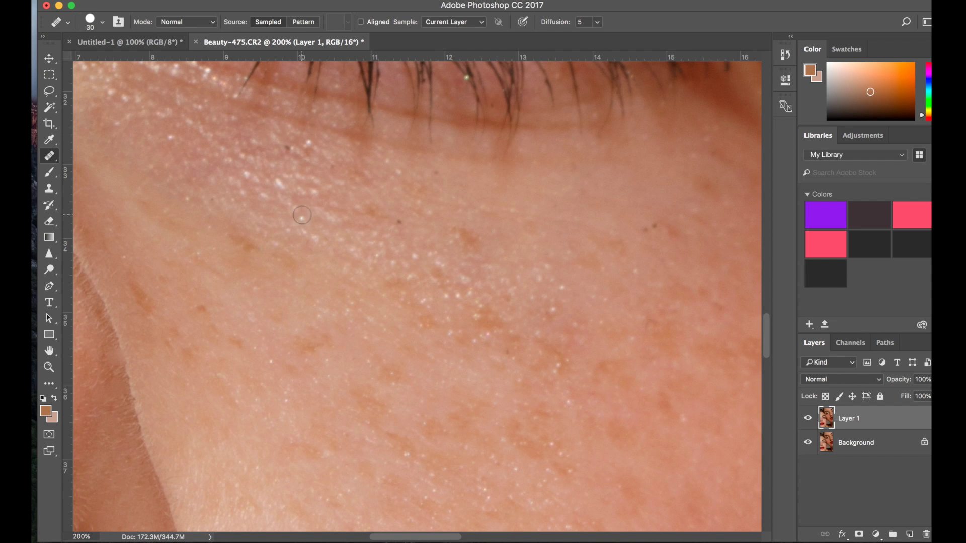
# - Compare the whole portrait with and without Layer 1, and bring the second model's forehead and eyebrows into view
pyautogui.scroll(4, 435, 174)
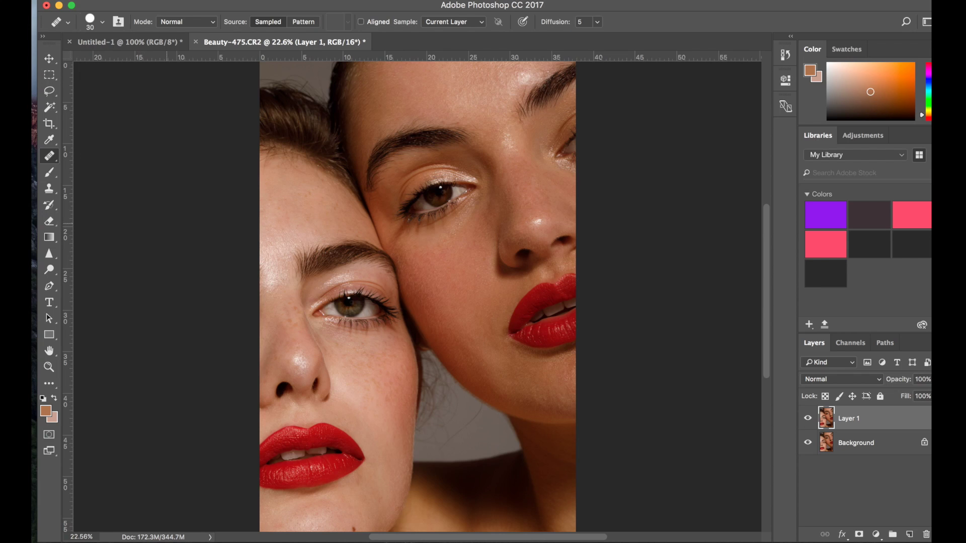
pyautogui.click(808, 418)
pyautogui.click(809, 418)
pyautogui.click(808, 418)
pyautogui.click(809, 419)
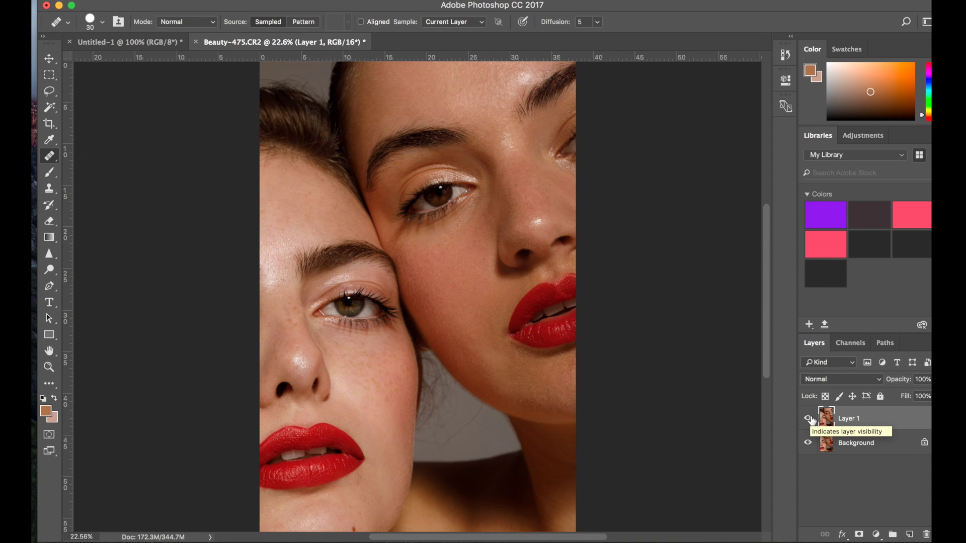
pyautogui.press('super+equal')
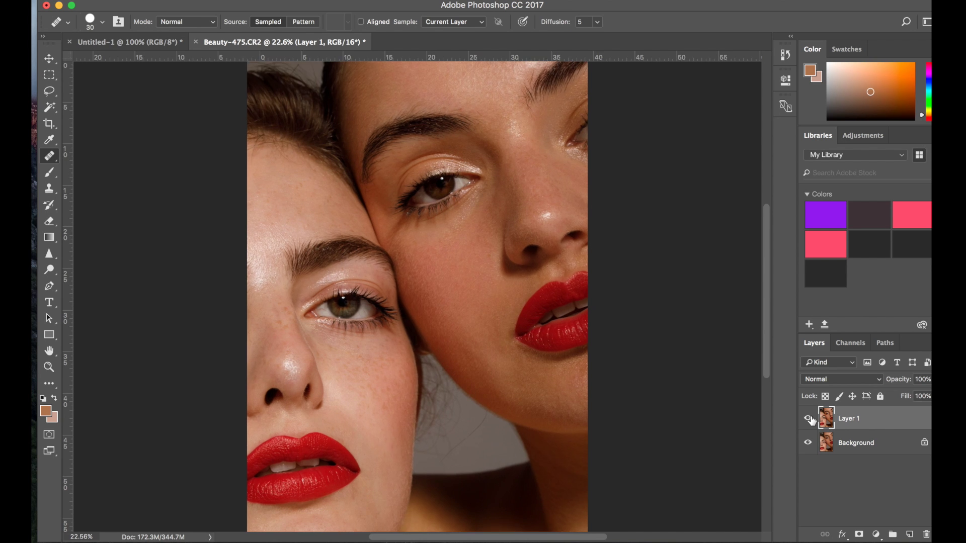
pyautogui.press('super+equal')
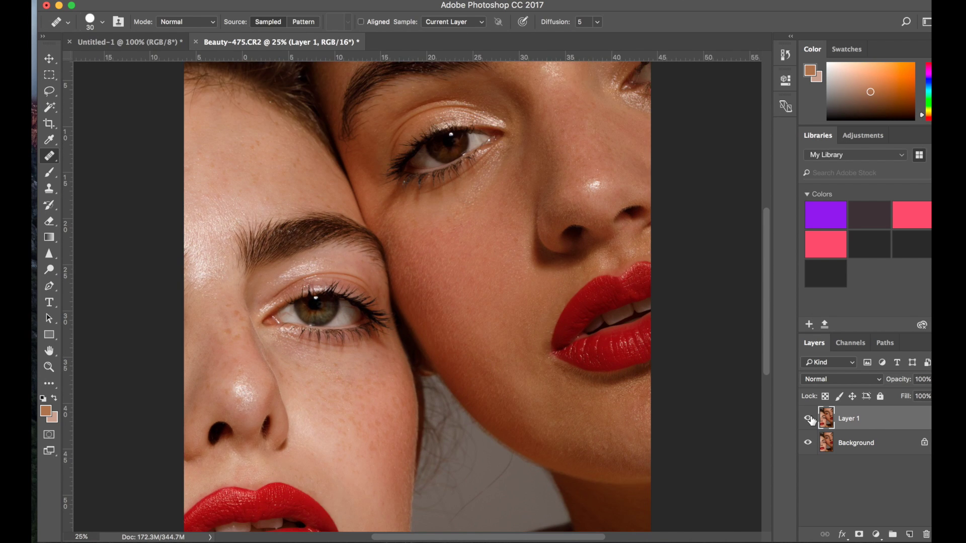
pyautogui.press('super+equal')
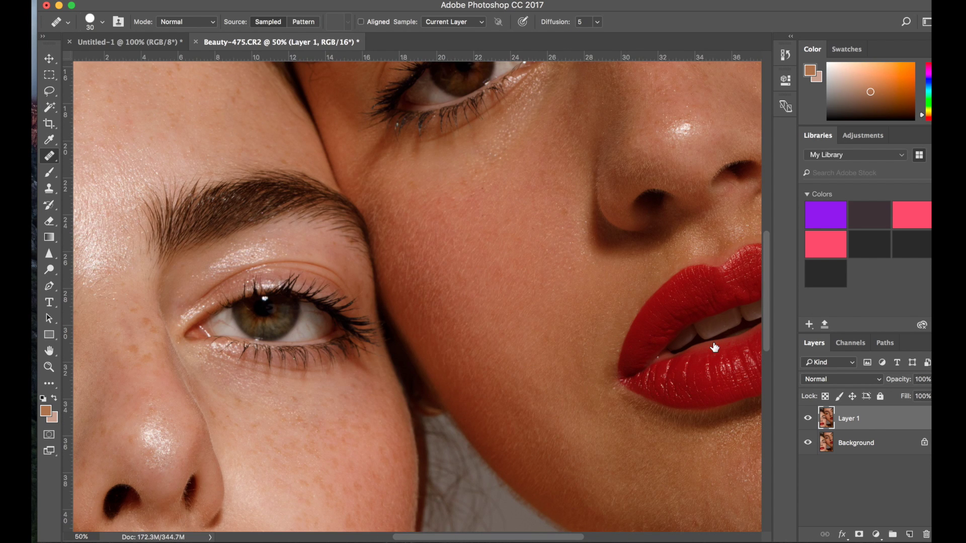
pyautogui.scroll(10, 715, 347)
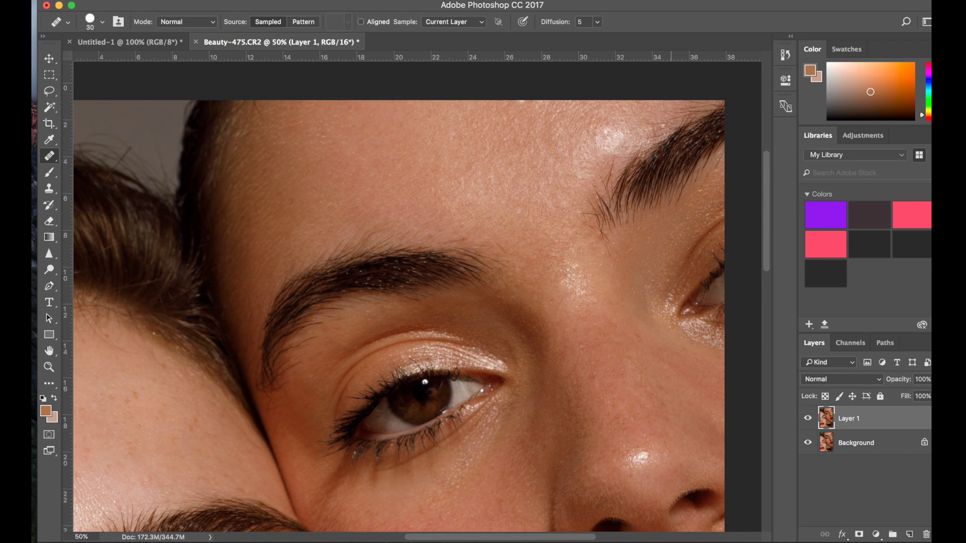
# - Create a new layer above Layer 1 in Soft Light mode, filled with the neutral 50% gray
pyautogui.scroll(1, 394, 296)
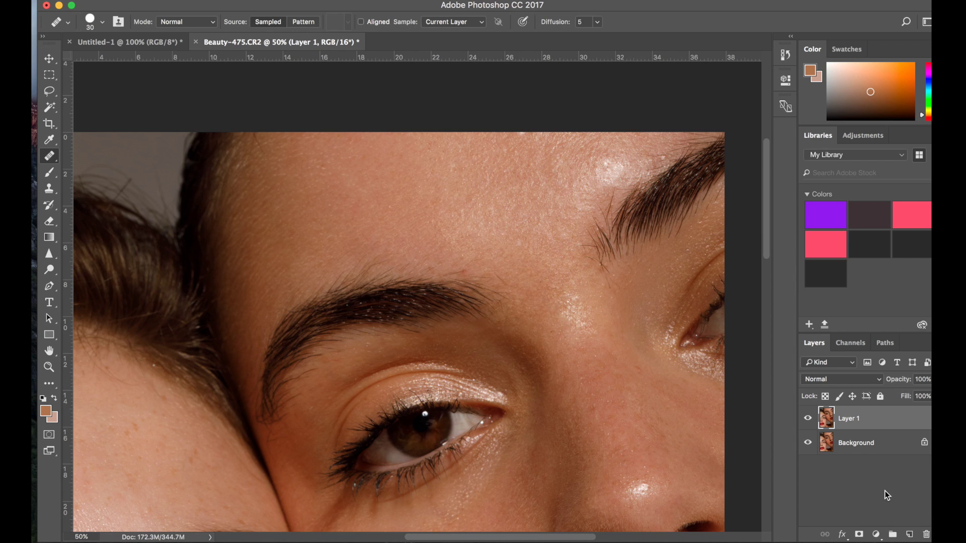
pyautogui.keyDown('alt'); pyautogui.click(909, 535); pyautogui.keyUp('alt')
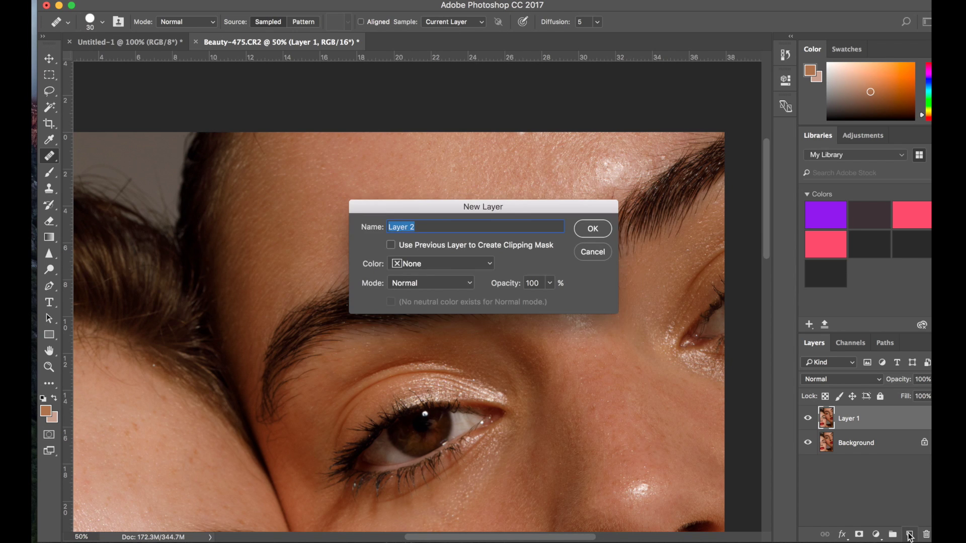
pyautogui.click(428, 281)
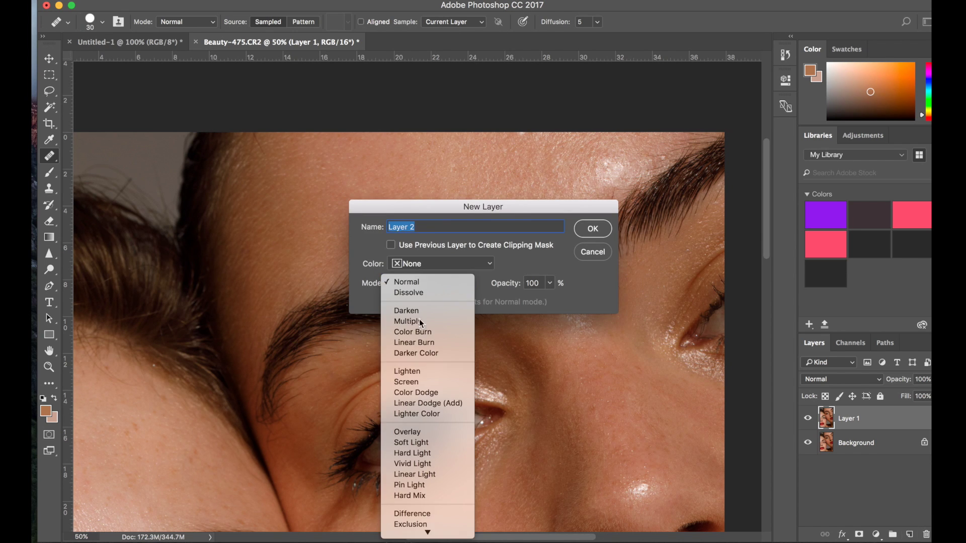
pyautogui.click(407, 445)
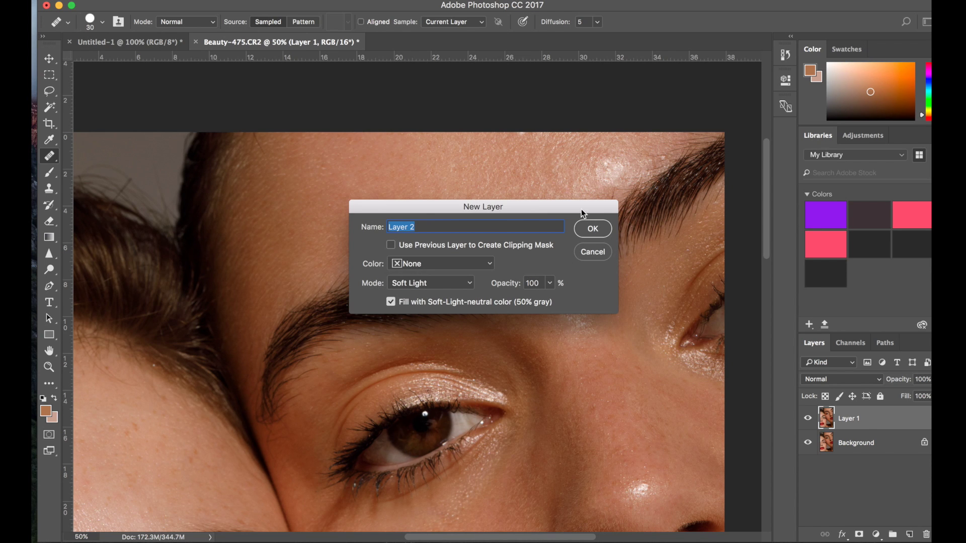
pyautogui.click(590, 233)
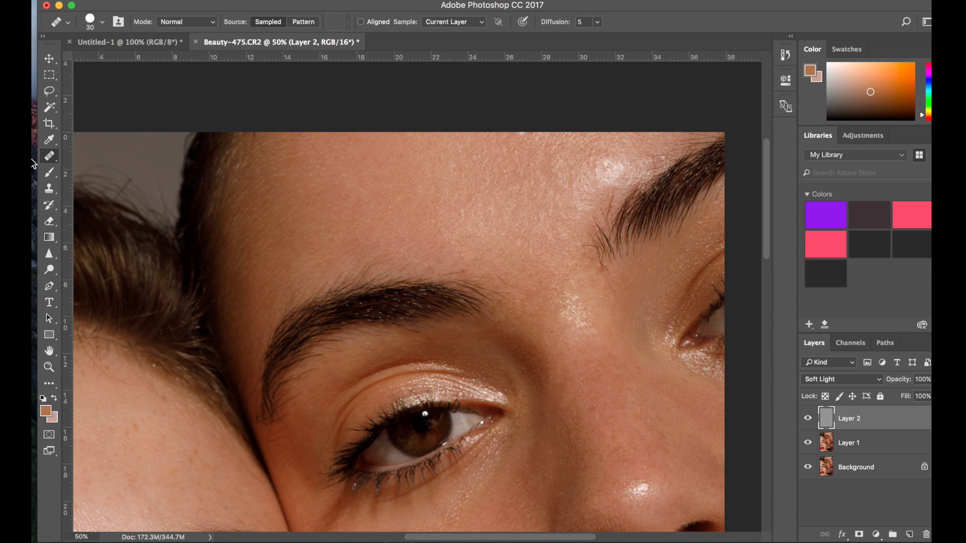
# - Set up the Brush with a white foreground color and 3% flow for dodging the second model's forehead
pyautogui.click(49, 172)
pyautogui.press('d')
pyautogui.press('x')
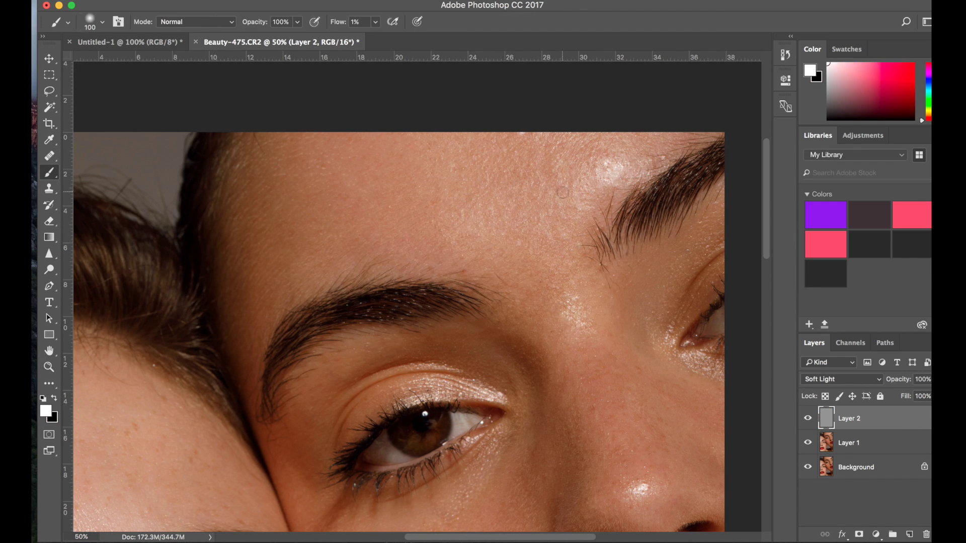
pyautogui.moveTo(332, 22); pyautogui.dragTo(336, 22)
pyautogui.press('super+plus')
pyautogui.press('super+plus')
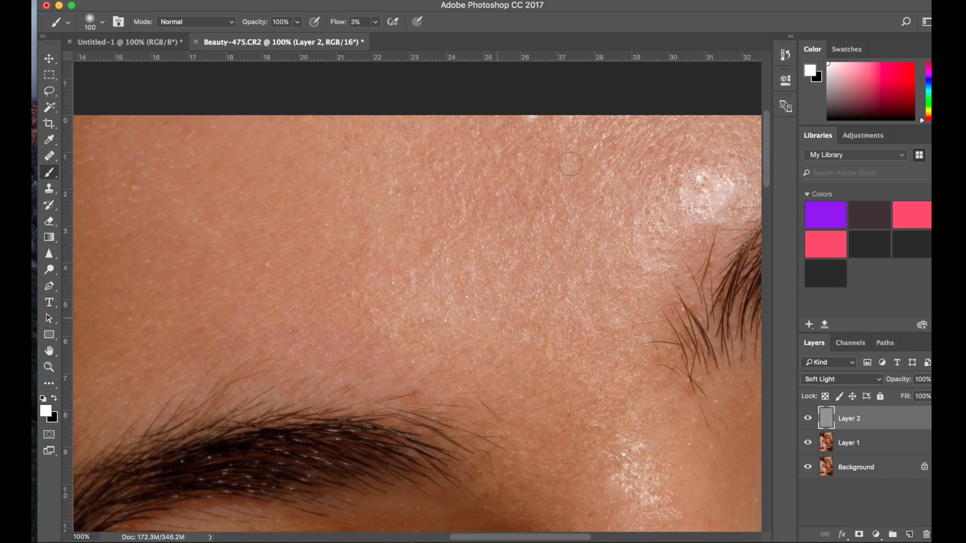
# - Lighten the darker patches of forehead above the second model's partly cropped eyebrow with a 40 px white brush
pyautogui.moveTo(613, 323); pyautogui.dragTo(543, 270)
pyautogui.press('[')
pyautogui.press('[')
pyautogui.press('[')
pyautogui.press('[')
pyautogui.press('[')
pyautogui.press('[')
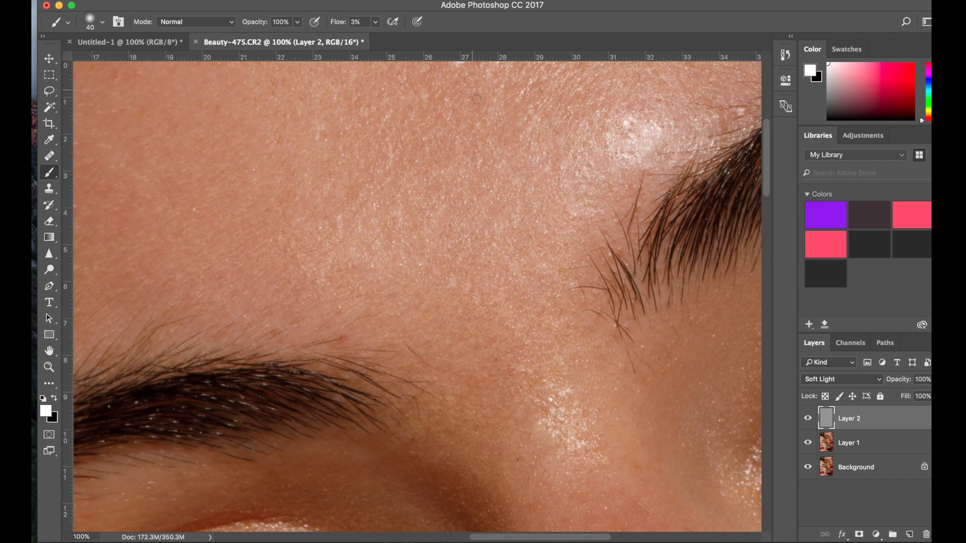
pyautogui.moveTo(703, 70); pyautogui.dragTo(736, 114)
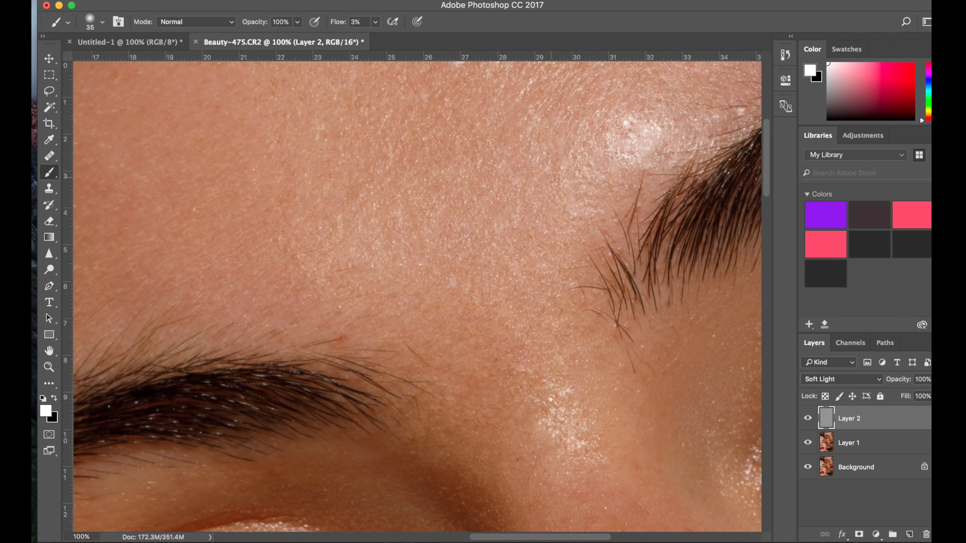
# - Lighten uneven skin on the second model's forehead above the full eyebrow and between the brows, using brush sizes from 35 to 90
pyautogui.click(346, 334)
pyautogui.moveTo(287, 170); pyautogui.dragTo(259, 96)
pyautogui.hscroll(-5, 400, 327)
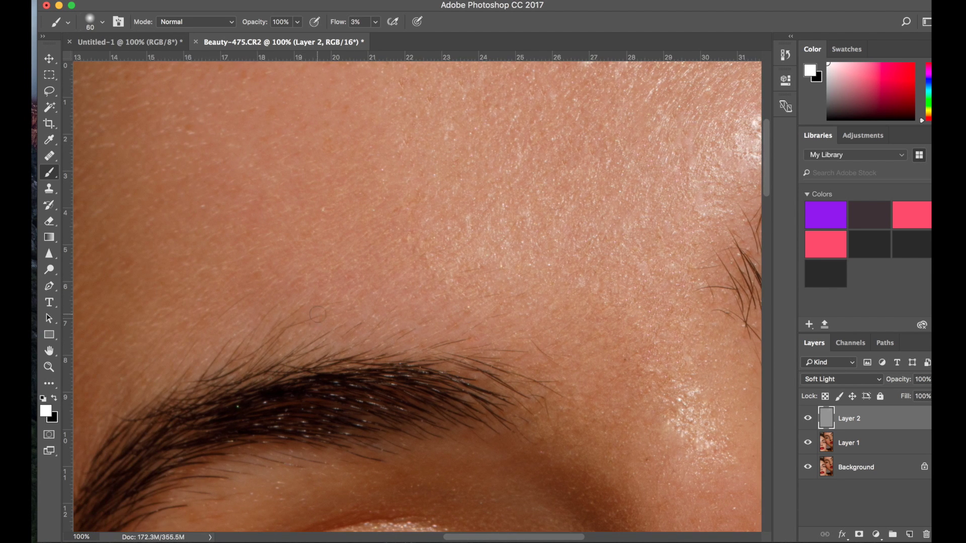
pyautogui.scroll(-6, 272, 293)
pyautogui.hscroll(7, 271, 293)
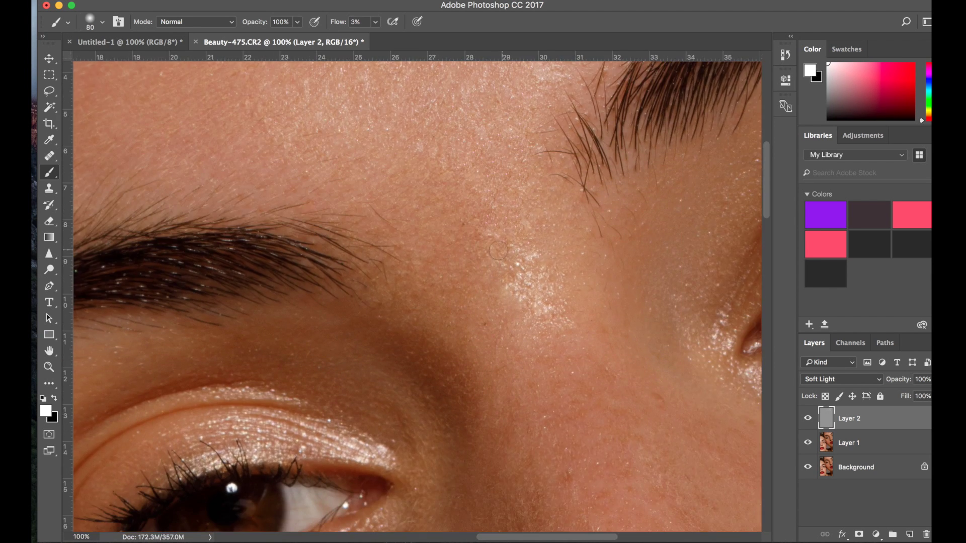
pyautogui.scroll(6, 478, 262)
pyautogui.press('super+minus')
pyautogui.press('super+minus')
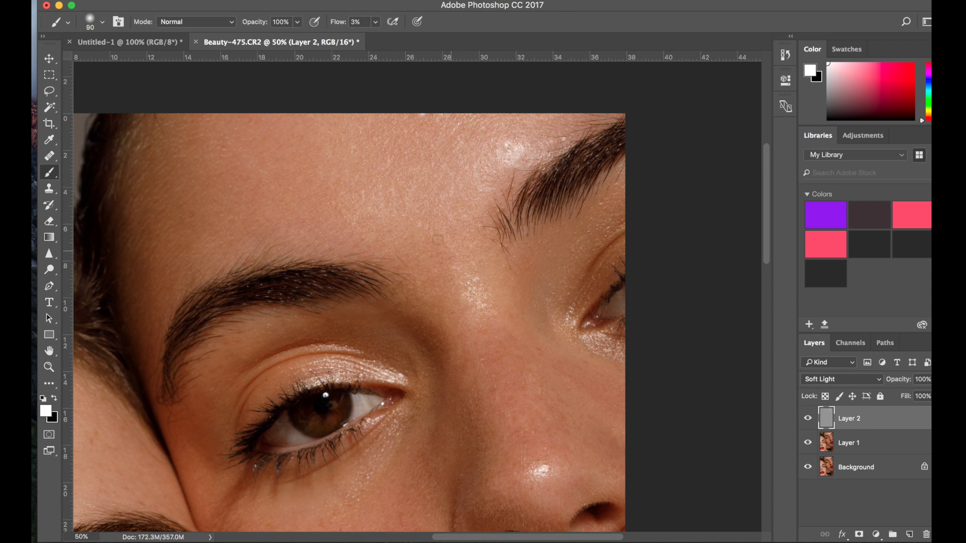
# - Lighten the skin below the corner of the second model's mouth with a 150 px white brush
pyautogui.scroll(-8, 432, 113)
pyautogui.press(']')
pyautogui.press(']')
pyautogui.press(']')
pyautogui.moveTo(501, 368)
pyautogui.mouseDown()
pyautogui.moveTo(456, 330)
pyautogui.moveTo(526, 413)
pyautogui.mouseUp()
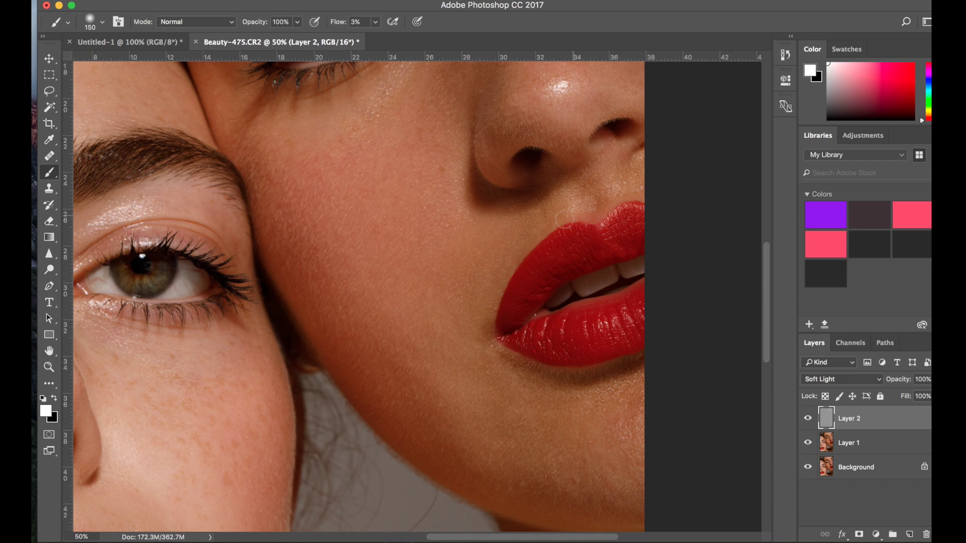
# - Lighten the uneven skin around the second model's mouth, chin and jaw, varying the brush size up to 175
pyautogui.press('[')
pyautogui.press('[')
pyautogui.press('[')
pyautogui.press('[')
pyautogui.press('[')
pyautogui.scroll(-5, 644, 400)
pyautogui.hscroll(-4, 644, 400)
pyautogui.press(']')
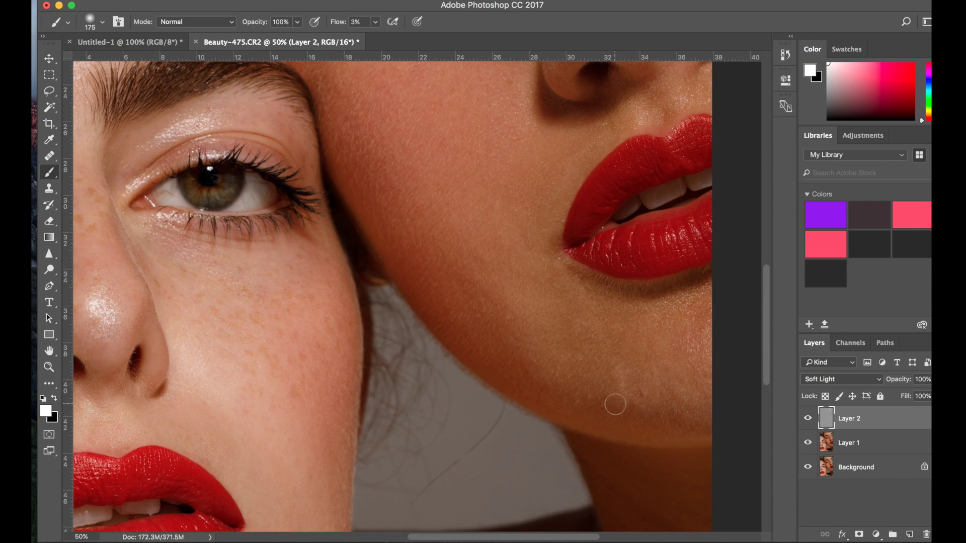
pyautogui.scroll(-10, 648, 378)
pyautogui.hscroll(-12, 424, 430)
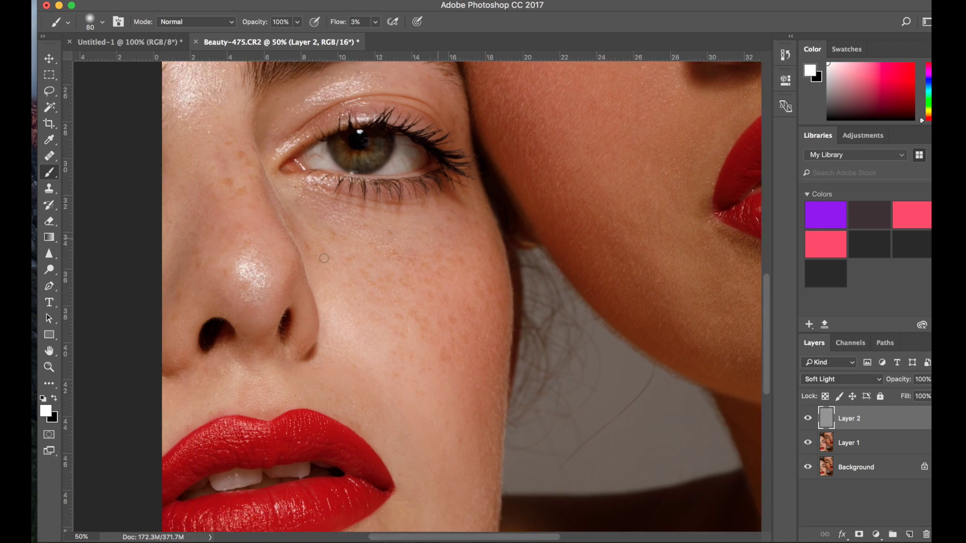
# - Lighten the first model's freckled cheek softly with the white brush enlarged to 400
pyautogui.press(']')
pyautogui.press(']')
pyautogui.press(']')
pyautogui.press(']')
pyautogui.press(']')
pyautogui.press(']')
pyautogui.press(']')
pyautogui.press(']')
pyautogui.press(']')
pyautogui.scroll(5, 571, 263)
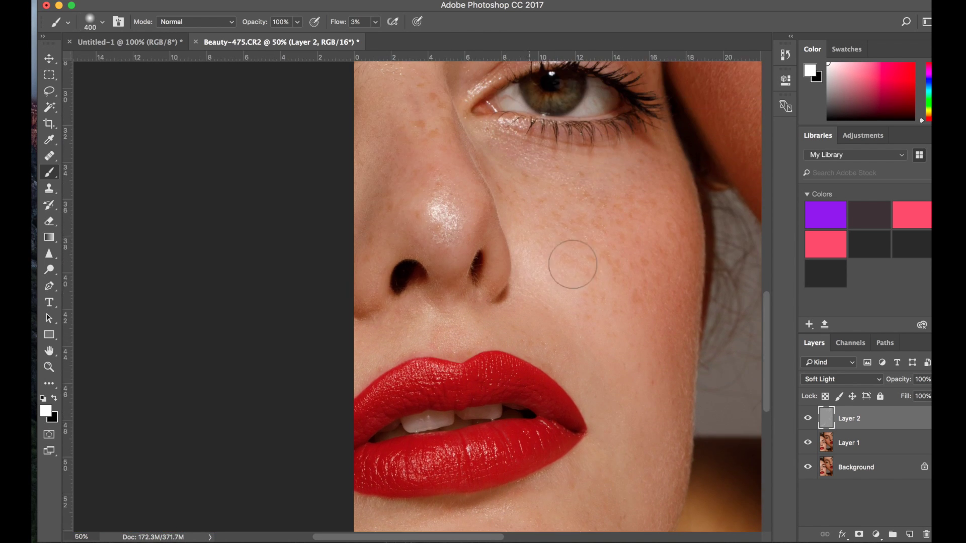
# - Lighten the first model's forehead and the area between the brows with a 200 px white brush
pyautogui.scroll(8, 412, 110)
pyautogui.press('[')
pyautogui.press('[')
pyautogui.press('[')
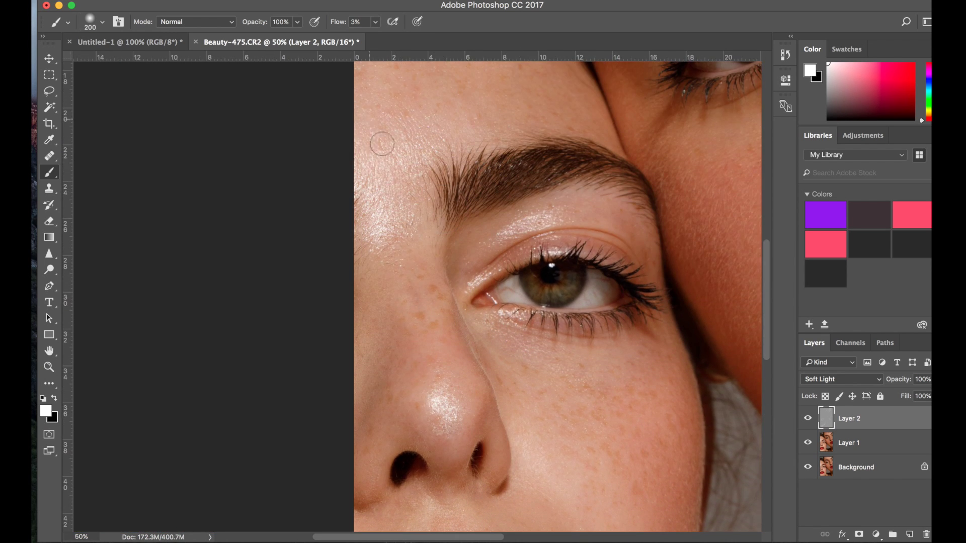
pyautogui.scroll(3, 388, 280)
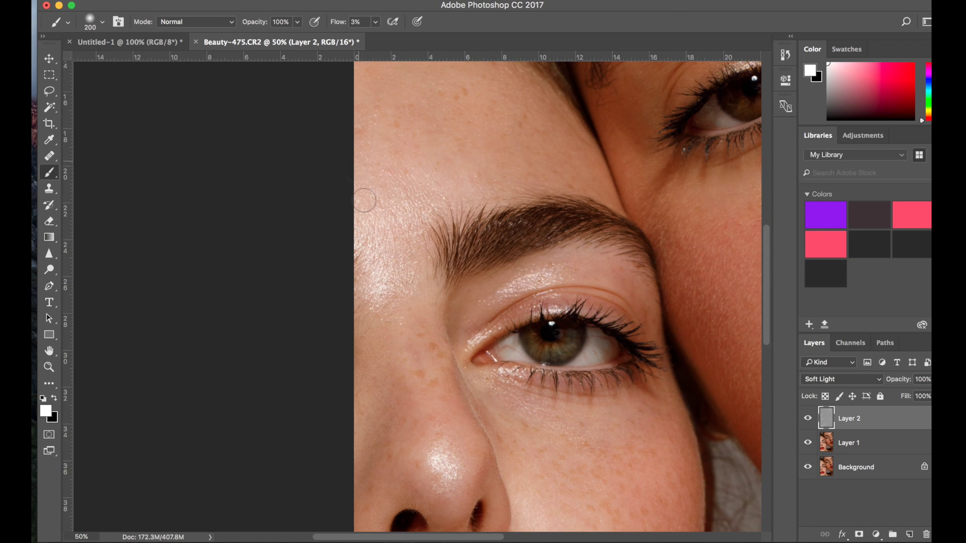
# - Lighten the second model's lower cheek and jawline with the brush reduced to 80, and show the whole portrait
pyautogui.press('super+minus')
pyautogui.press('super+minus')
pyautogui.press('super+plus')
pyautogui.press('super+plus')
pyautogui.press('[')
pyautogui.press('[')
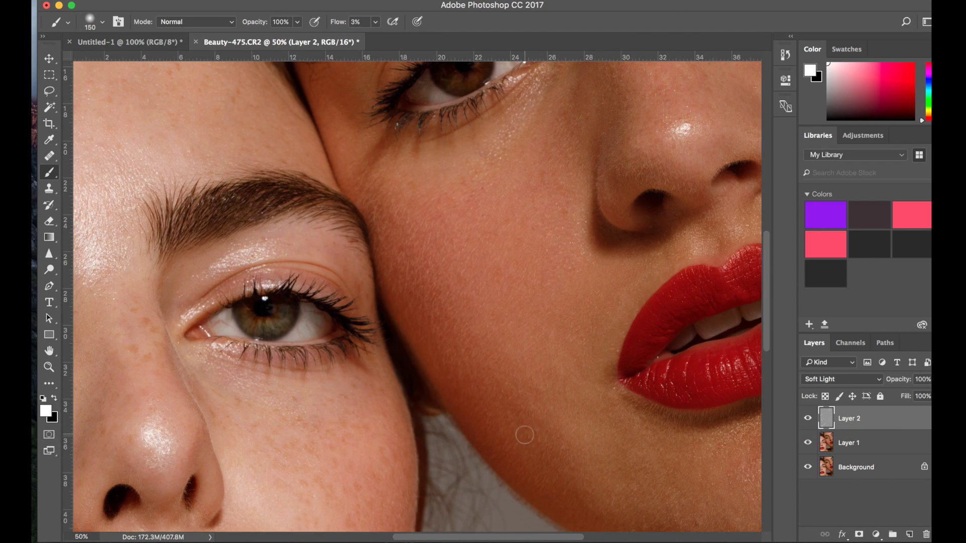
pyautogui.press('[')
pyautogui.press('[')
pyautogui.press('[')
pyautogui.press('[')
pyautogui.moveTo(510, 428); pyautogui.dragTo(539, 394)
pyautogui.press('super+0')
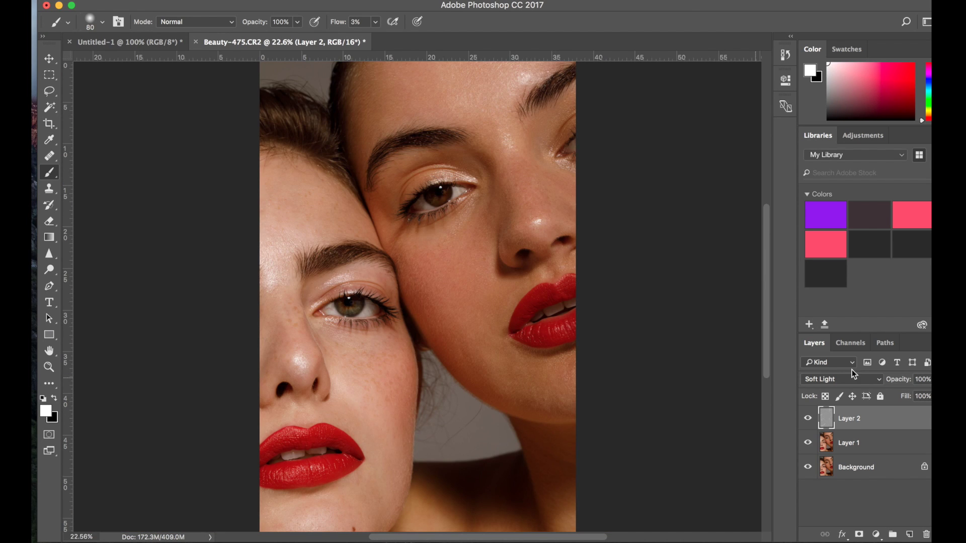
# - On Layer 1, sample a skin tone from the portrait and brush it softly over the skin at 2% flow and size 800
pyautogui.click(868, 443)
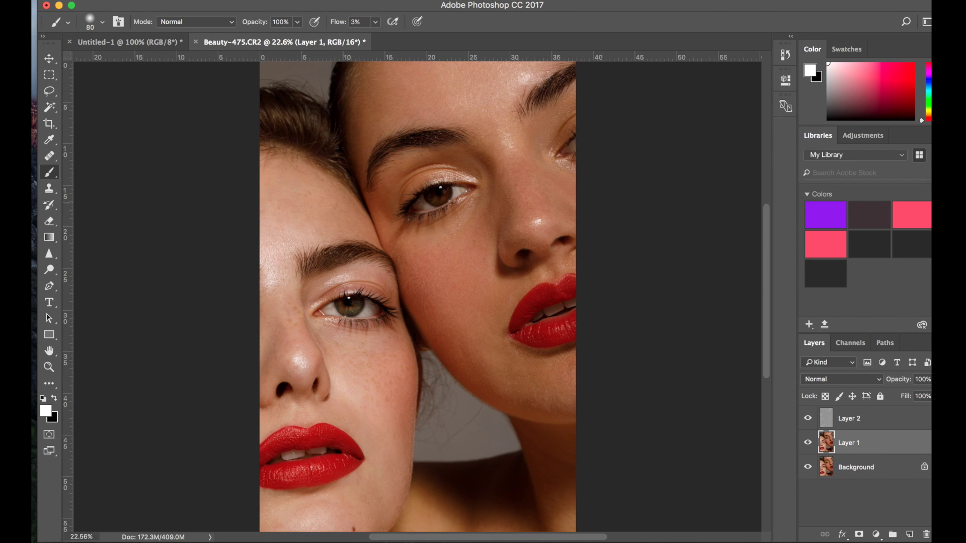
pyautogui.keyDown('alt'); pyautogui.click(288, 187); pyautogui.keyUp('alt')
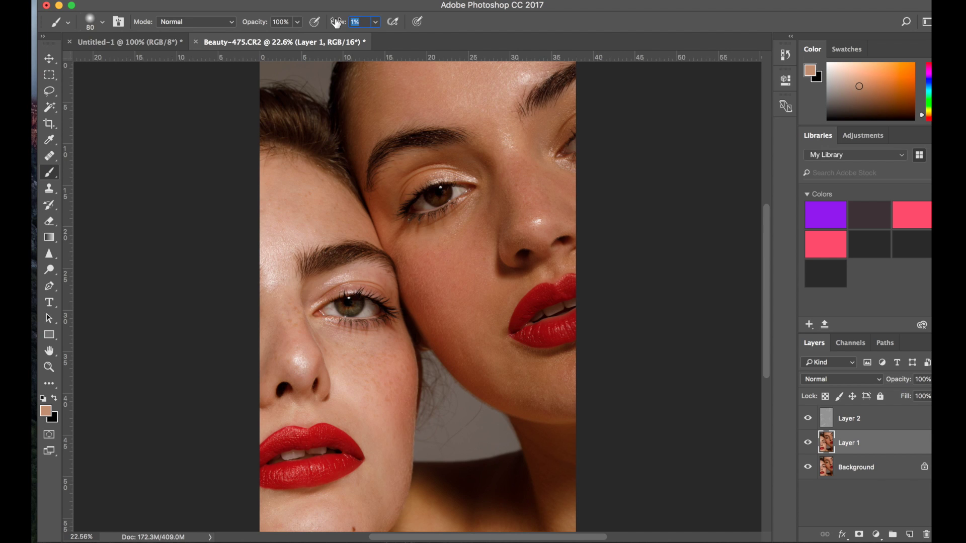
pyautogui.moveTo(337, 23); pyautogui.dragTo(336, 25)
pyautogui.press(']')
pyautogui.press(']')
pyautogui.press(']')
pyautogui.press(']')
pyautogui.press(']')
pyautogui.press(']')
pyautogui.press(']')
pyautogui.press(']')
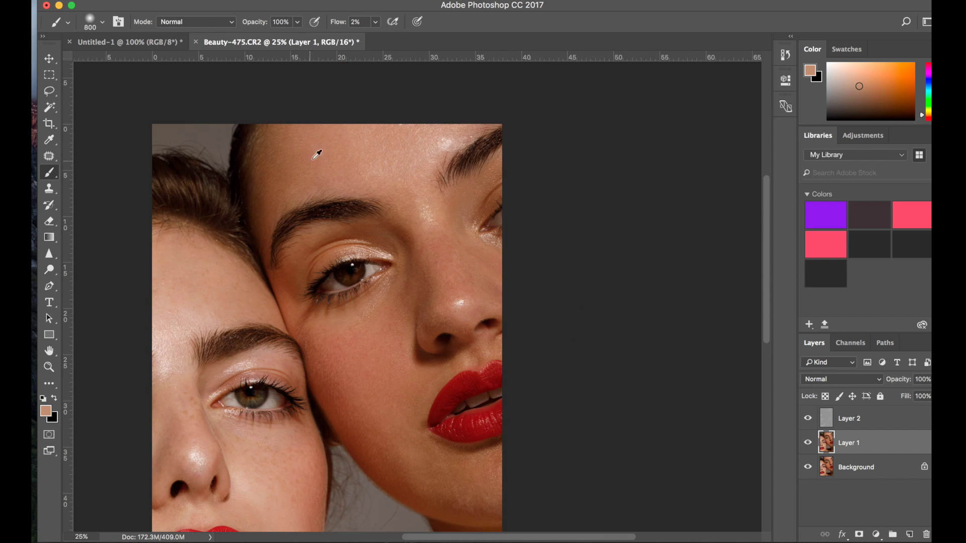
pyautogui.keyDown('alt'); pyautogui.click(330, 157); pyautogui.keyUp('alt')
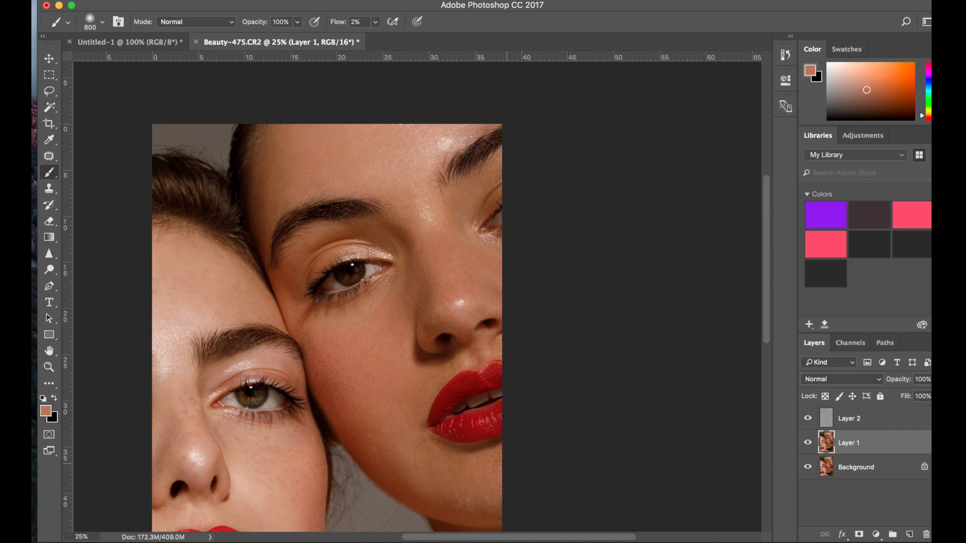
# - Patch the skin beside the second model's upper lip with smoother cheek skin and clear the selection
pyautogui.press('super+plus')
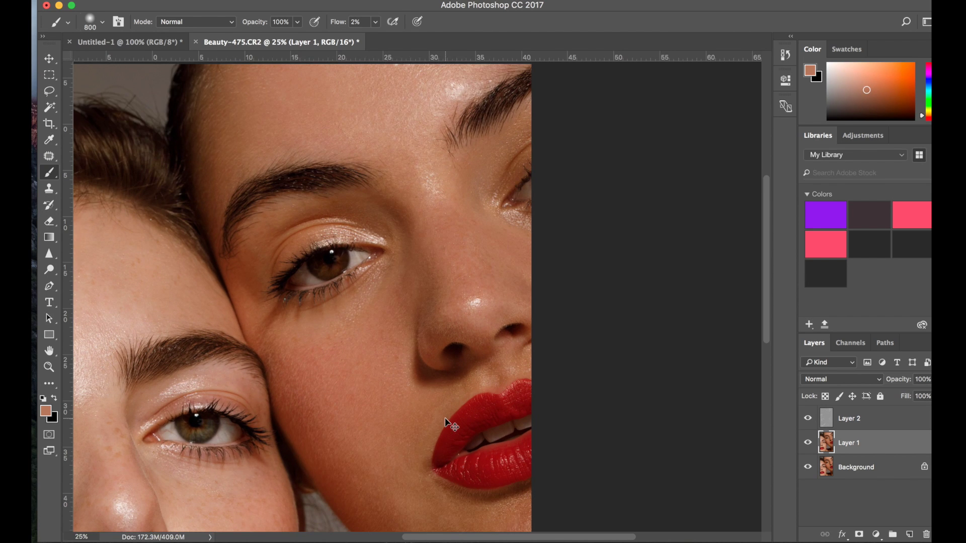
pyautogui.scroll(-4, 448, 425)
pyautogui.press('[')
pyautogui.press('[')
pyautogui.press('[')
pyautogui.press('[')
pyautogui.press('[')
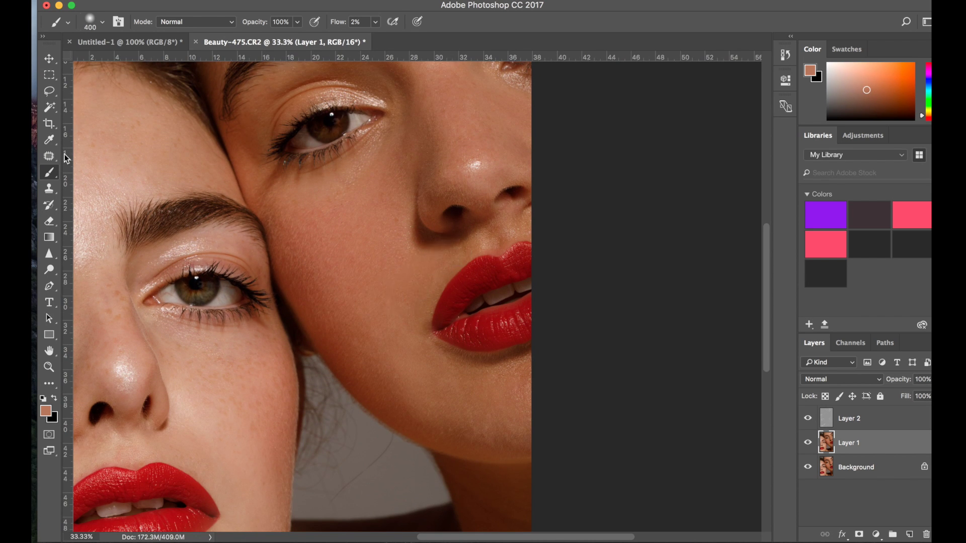
pyautogui.press('j')
pyautogui.moveTo(459, 257)
pyautogui.mouseDown()
pyautogui.moveTo(416, 302)
pyautogui.moveTo(430, 314)
pyautogui.moveTo(458, 257)
pyautogui.mouseUp()
pyautogui.moveTo(418, 287); pyautogui.dragTo(388, 276)
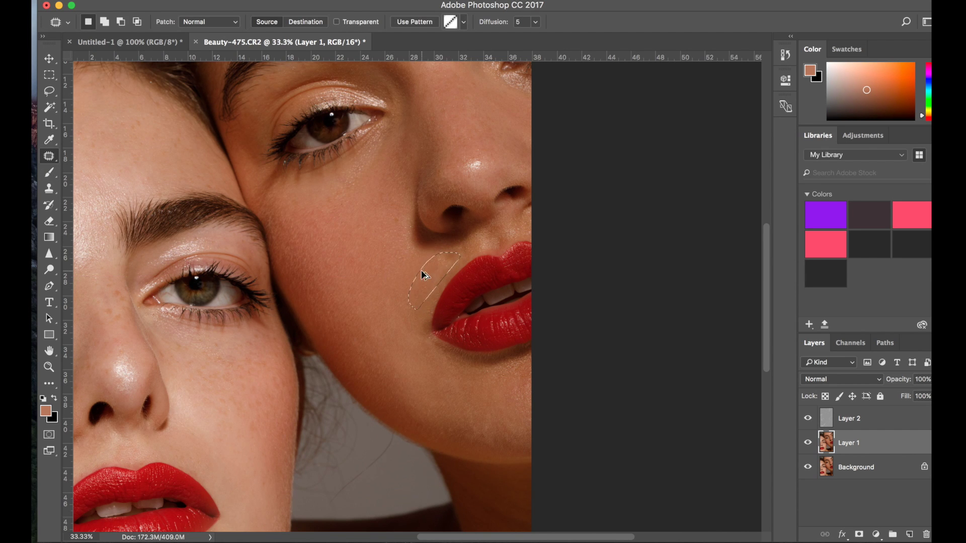
pyautogui.hotkey('ctrl', 'd')
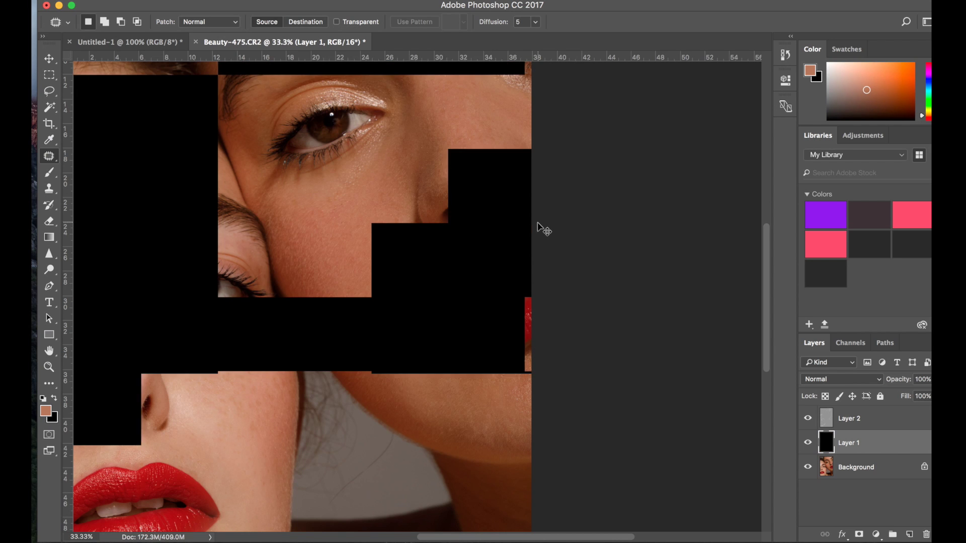
# - Inspect the patched skin beside the second model's lips and compare it with and without Layer 2
pyautogui.press('super+plus')
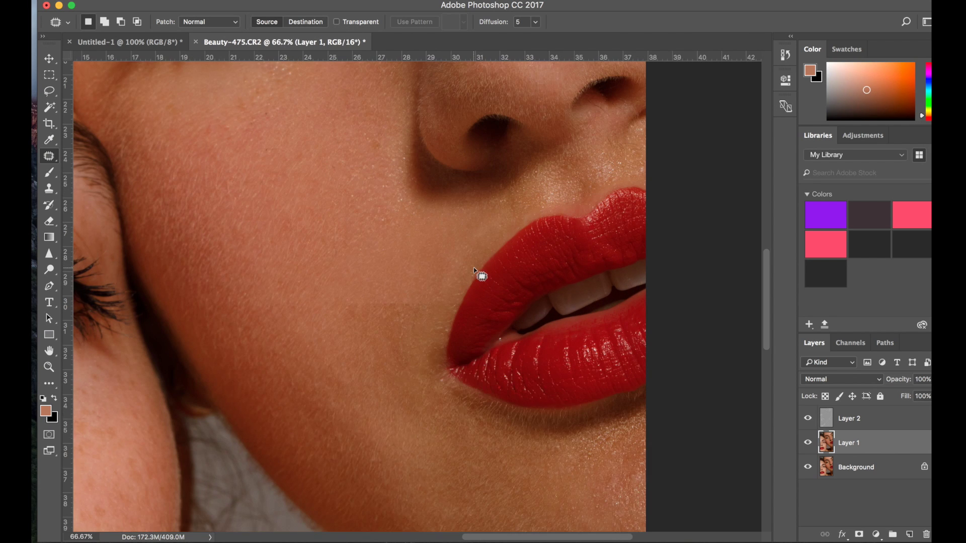
pyautogui.moveTo(480, 276); pyautogui.dragTo(481, 288)
pyautogui.click(807, 419)
pyautogui.click(807, 418)
# - On Layer 2, set up the Brush with gray foreground color 838080 and a size of 100
pyautogui.click(860, 419)
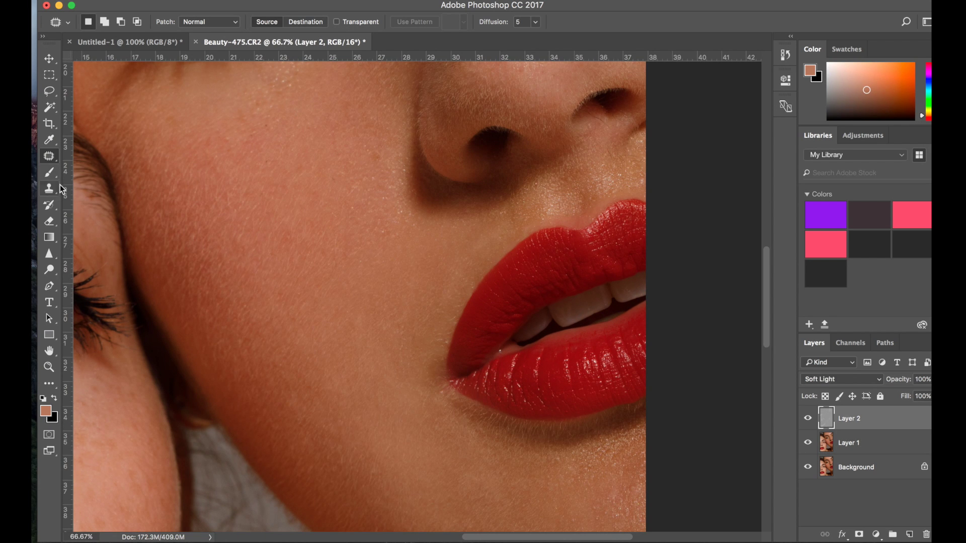
pyautogui.click(49, 173)
pyautogui.click(44, 398)
pyautogui.click(55, 397)
pyautogui.click(45, 408)
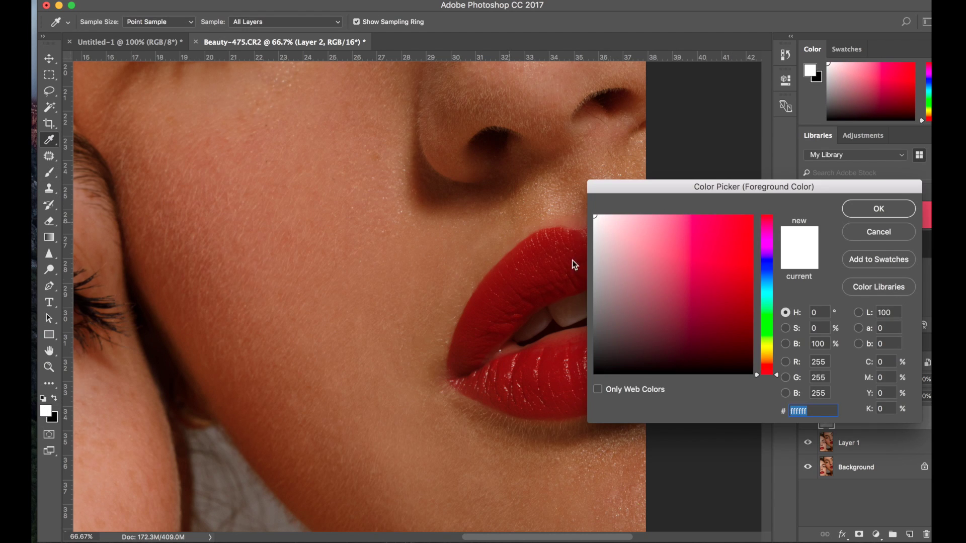
pyautogui.click(597, 292)
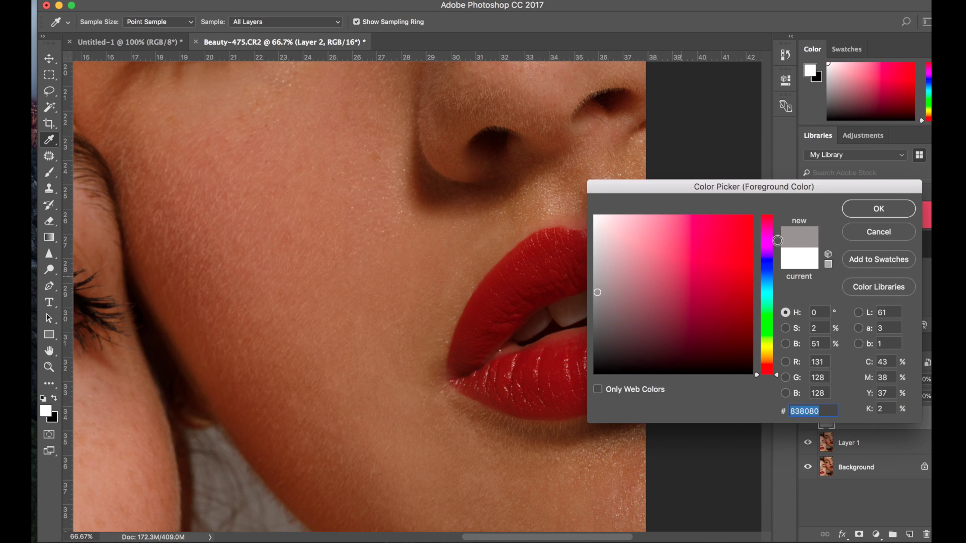
pyautogui.click(870, 207)
pyautogui.press('[')
pyautogui.press('[')
pyautogui.press('[')
pyautogui.press('[')
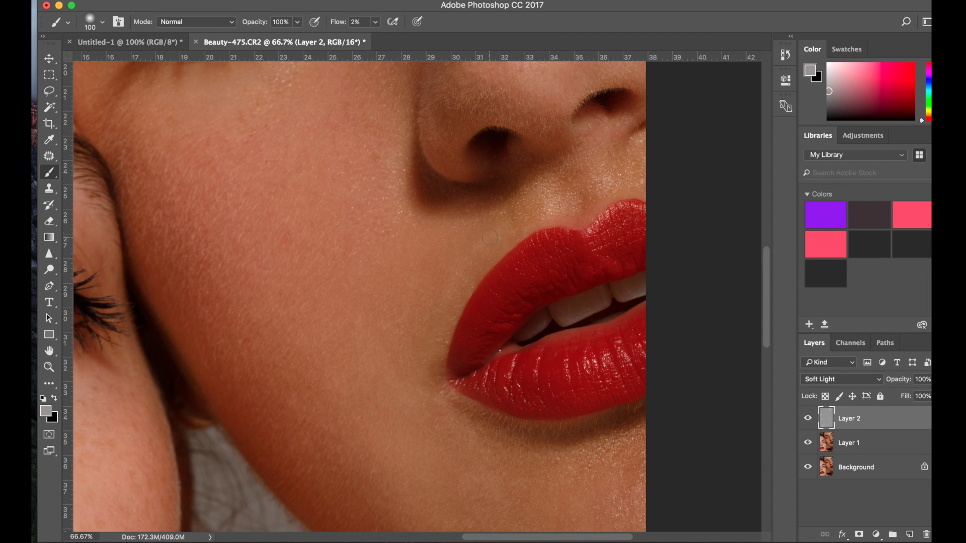
# - Paint gray on Layer 2 over the skin above the corner of the first model's lips
pyautogui.hscroll(-10, 439, 306)
pyautogui.scroll(-9, 439, 307)
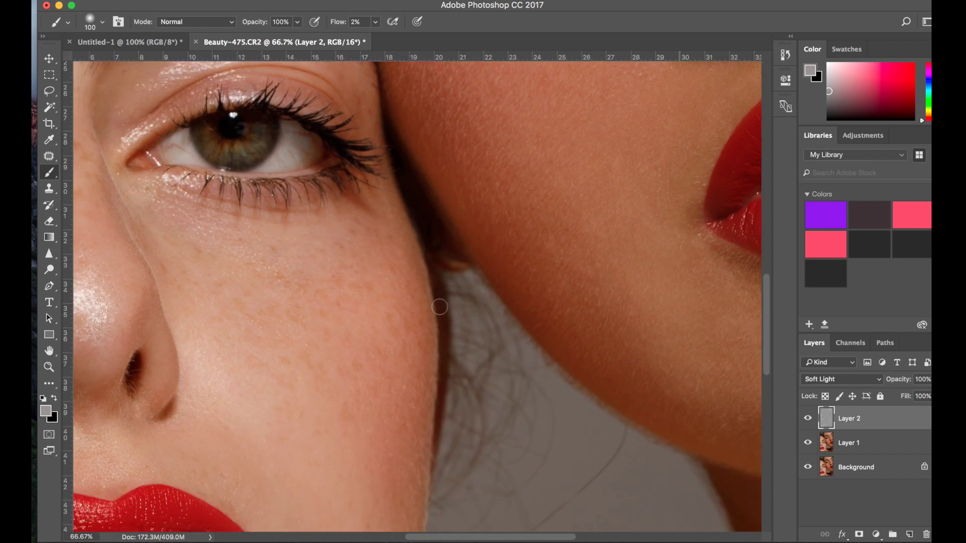
pyautogui.scroll(6, 199, 160)
pyautogui.hscroll(-5, 198, 160)
pyautogui.hscroll(3, 151, 191)
pyautogui.scroll(-1, 151, 191)
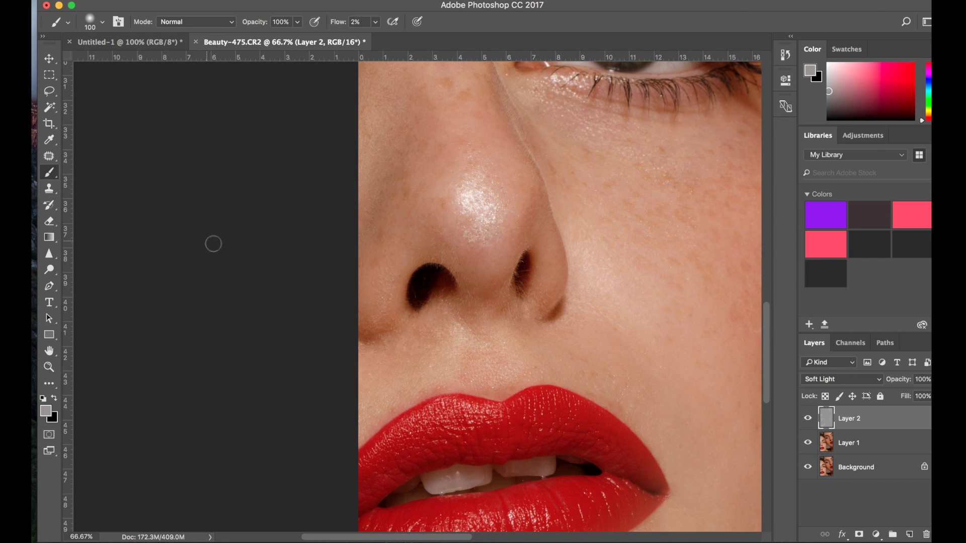
pyautogui.keyDown('alt'); pyautogui.click(625, 395); pyautogui.keyUp('alt')
# - Enlarge the brush to 200 and sample the skin tone above the first model's lip corner on Layer 1
pyautogui.press(']')
pyautogui.press(']')
pyautogui.press(']')
pyautogui.press(']')
pyautogui.hotkey('alt', '[')
pyautogui.keyDown('alt'); pyautogui.click(622, 374); pyautogui.keyUp('alt')
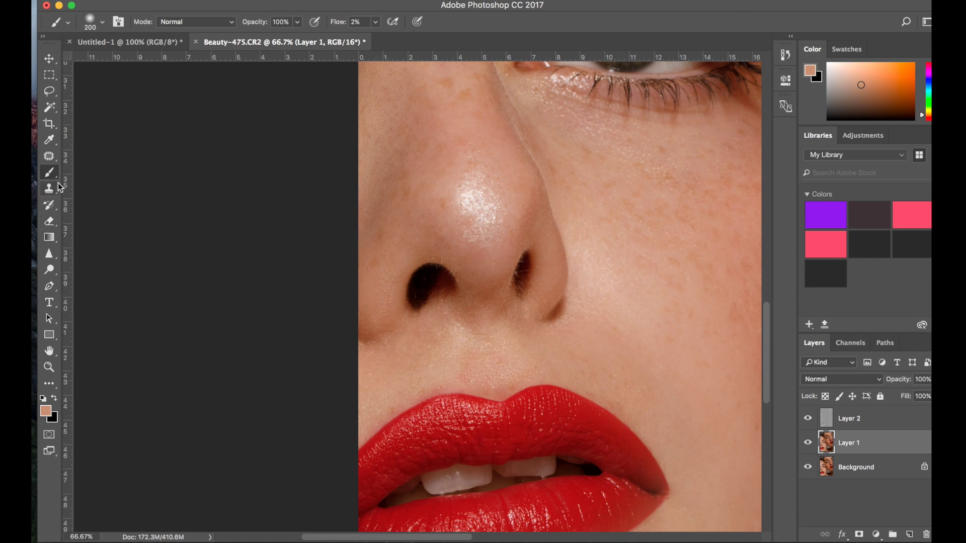
# - Paint black at 2% flow inside the first model's nostrils on Layer 1, reducing the brush size from 100 to 40
pyautogui.press('x')
pyautogui.press('[')
pyautogui.press('[')
pyautogui.press('[')
pyautogui.press('[')
pyautogui.press('[')
pyautogui.press('[')
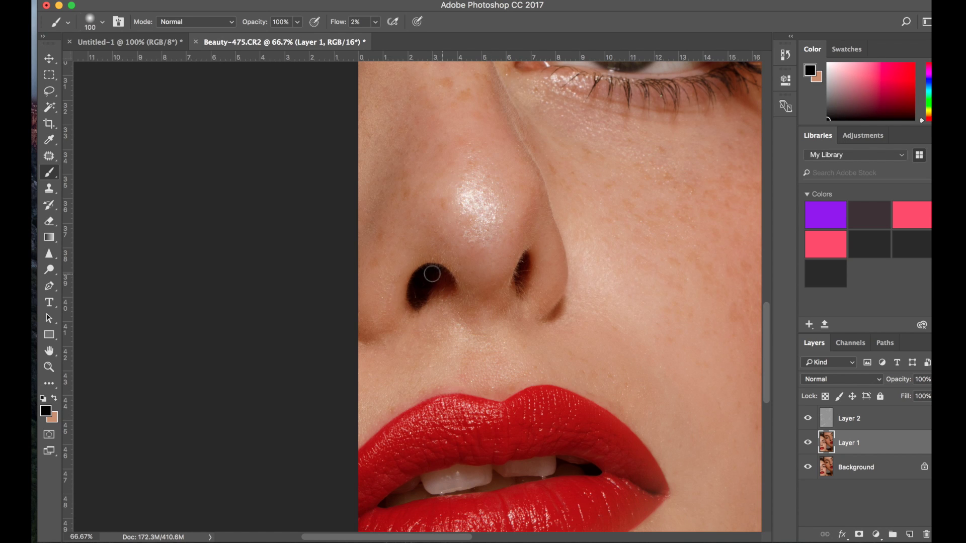
pyautogui.moveTo(521, 282)
pyautogui.mouseDown()
pyautogui.moveTo(526, 257)
pyautogui.moveTo(521, 291)
pyautogui.moveTo(395, 251)
pyautogui.mouseUp()
pyautogui.press('[')
pyautogui.press('[')
pyautogui.press('[')
pyautogui.press('[')
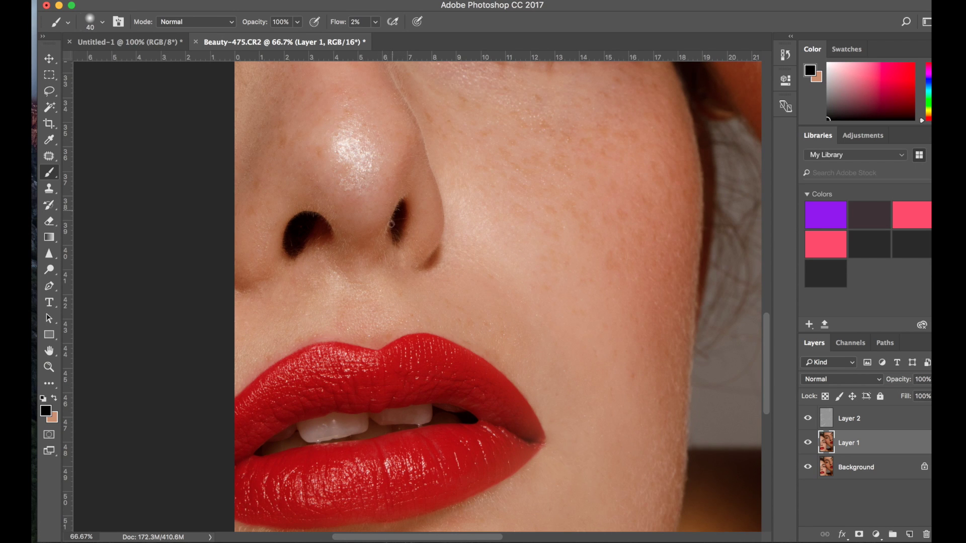
pyautogui.moveTo(603, 250); pyautogui.dragTo(396, 242)
# - Add a Curves adjustment above Layer 2 and pull its white and black points slightly inward to increase contrast
pyautogui.press('super+minus')
pyautogui.press('super+minus')
pyautogui.press('super+minus')
pyautogui.press('super+minus')
pyautogui.press('super+plus')
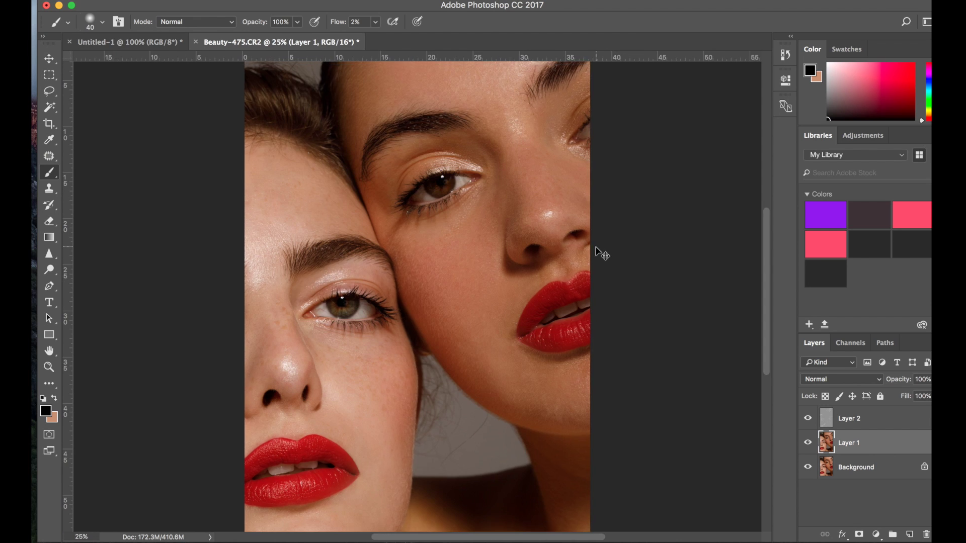
pyautogui.press('super+equal')
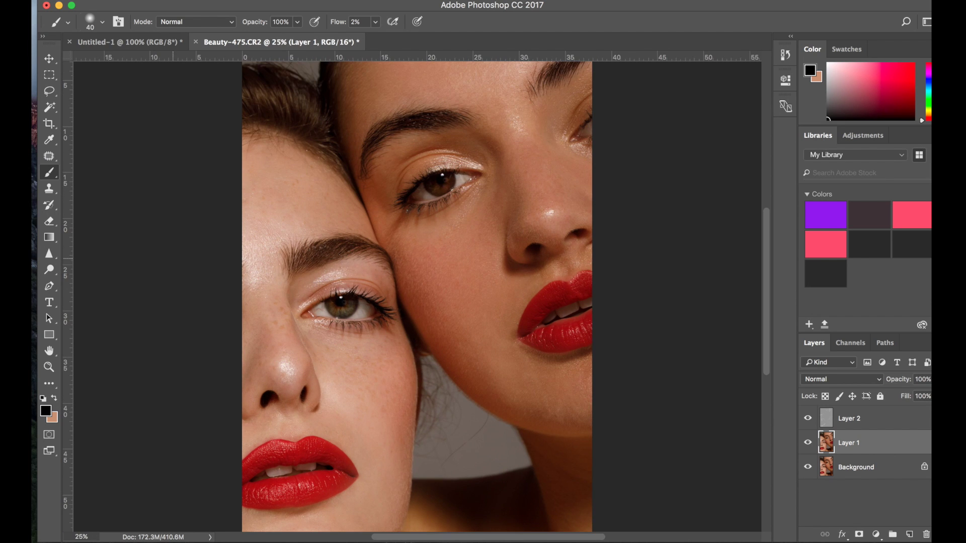
pyautogui.press('super+minus')
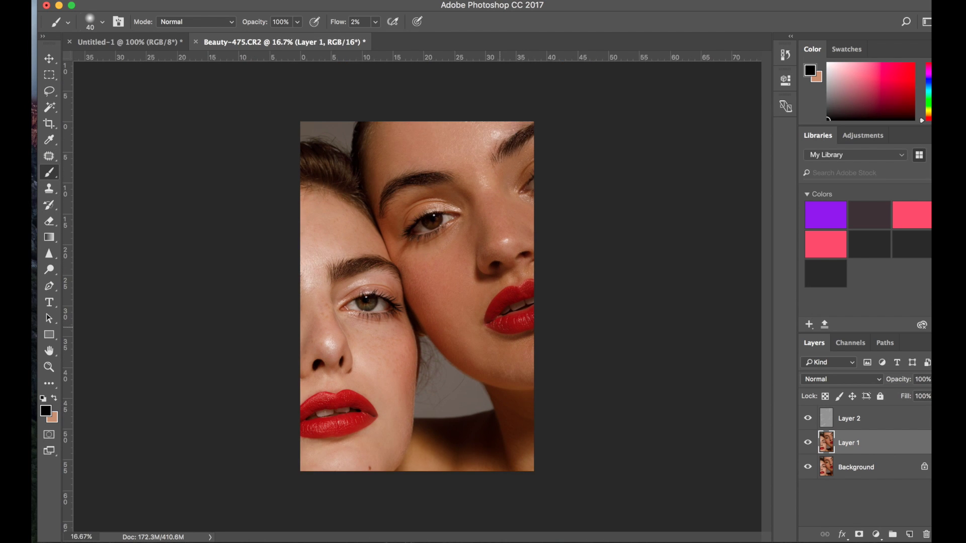
pyautogui.click(869, 416)
pyautogui.click(875, 534)
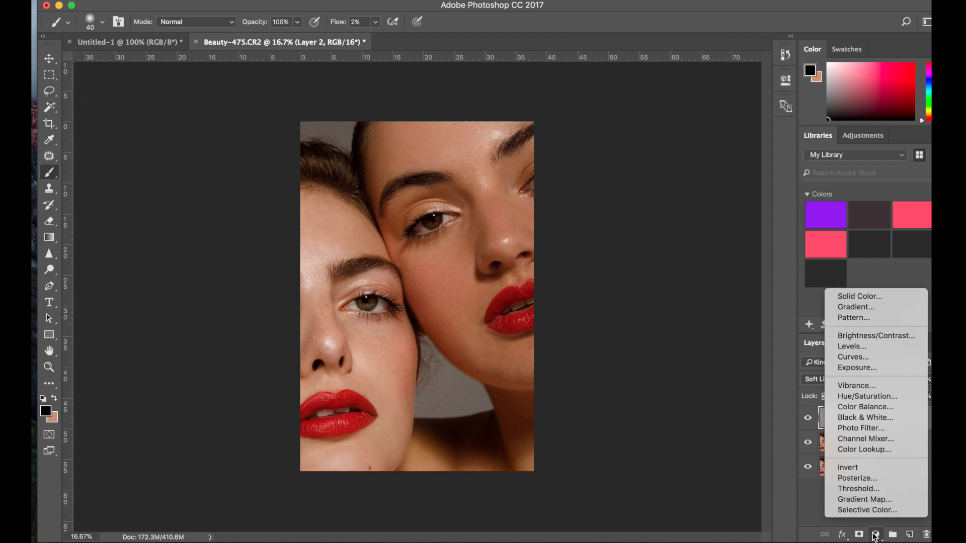
pyautogui.click(864, 357)
pyautogui.moveTo(749, 144)
pyautogui.mouseDown()
pyautogui.moveTo(739, 144)
pyautogui.moveTo(743, 134)
pyautogui.mouseUp()
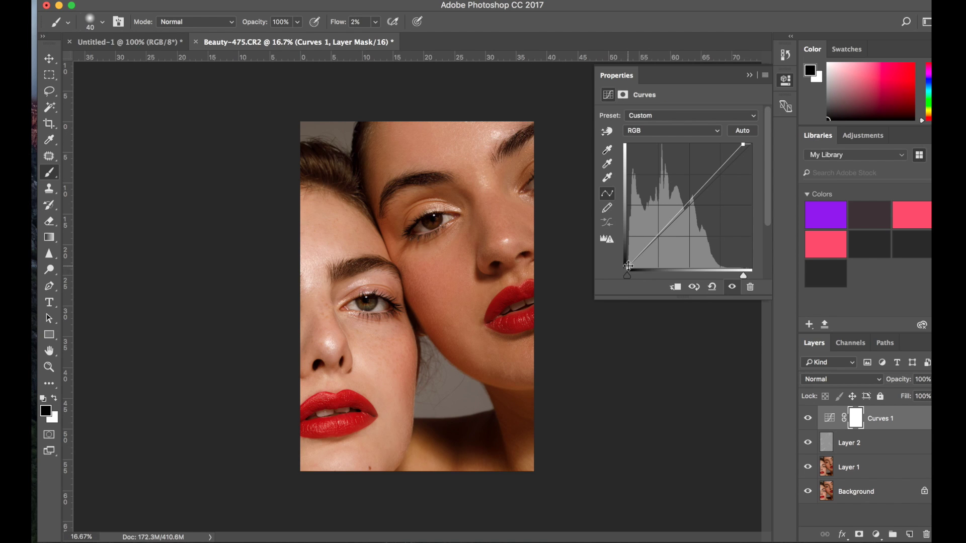
pyautogui.moveTo(629, 266); pyautogui.dragTo(633, 274)
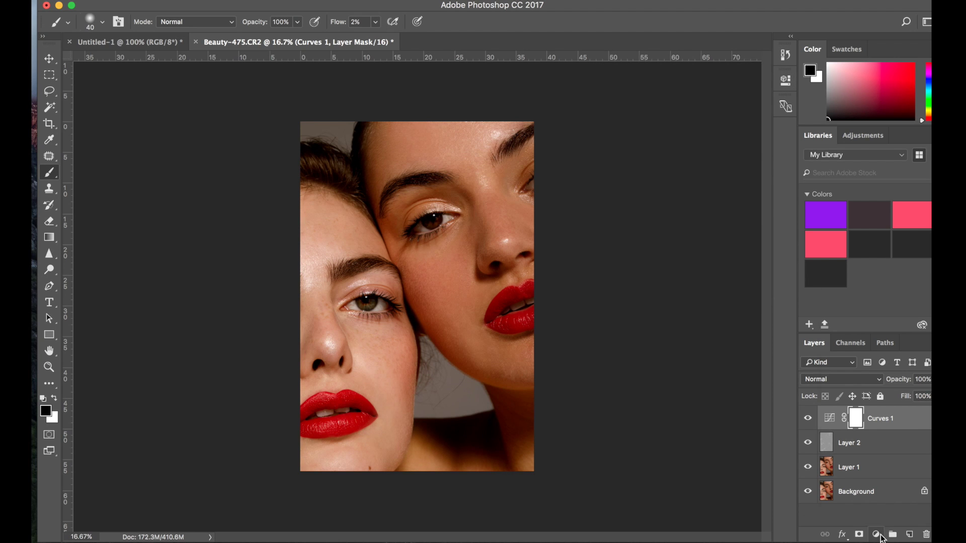
# - Add a second Curves adjustment above Curves 1 and raise its midtones slightly to brighten the portrait
pyautogui.click(876, 534)
pyautogui.moveTo(689, 205); pyautogui.dragTo(687, 197)
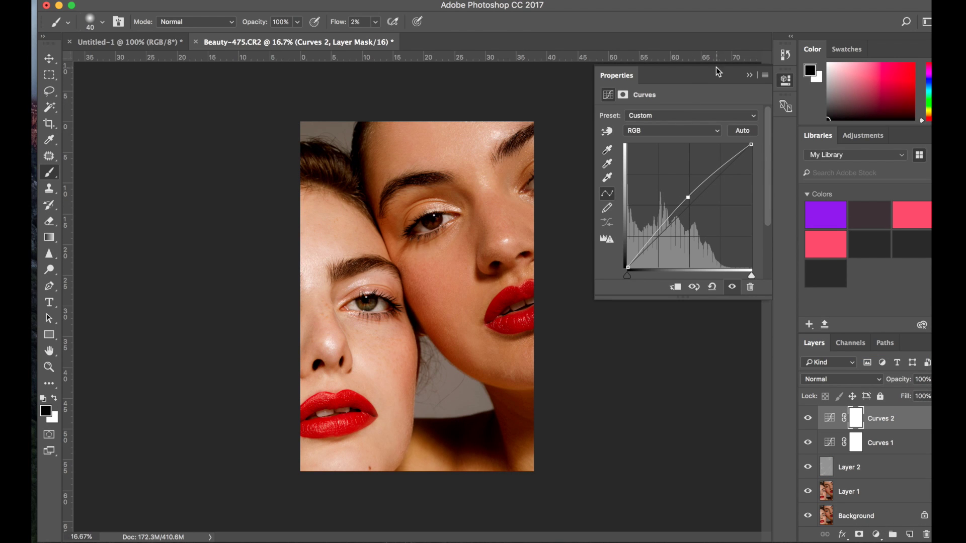
pyautogui.click(749, 75)
# - Add a Hue/Saturation adjustment above Curves 2 and lower the master saturation to about -12
pyautogui.click(875, 534)
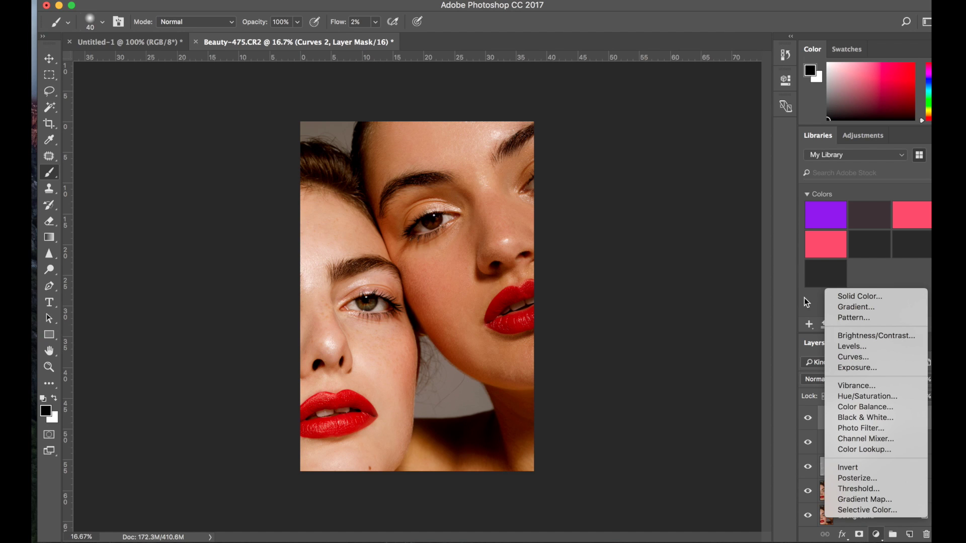
pyautogui.click(857, 397)
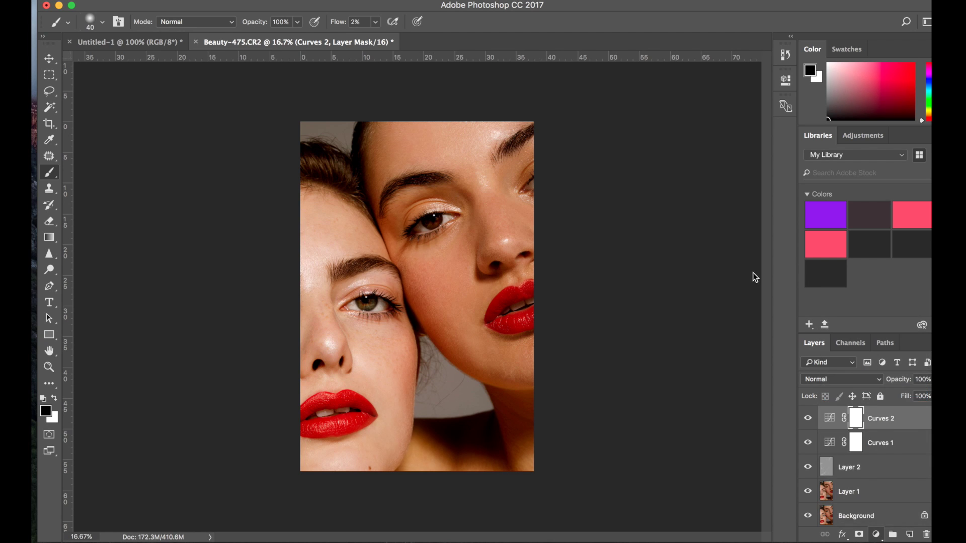
pyautogui.moveTo(678, 181); pyautogui.dragTo(673, 182)
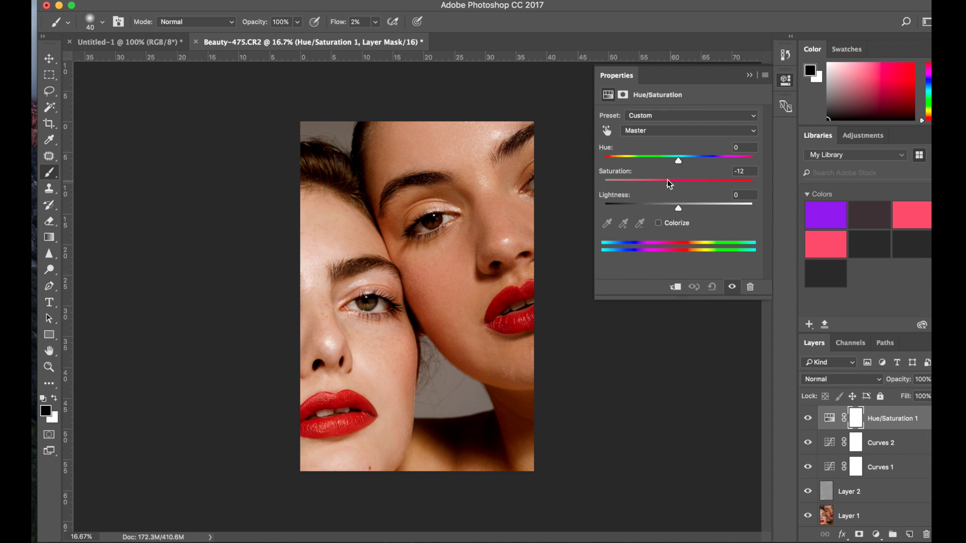
pyautogui.moveTo(665, 178); pyautogui.dragTo(669, 178)
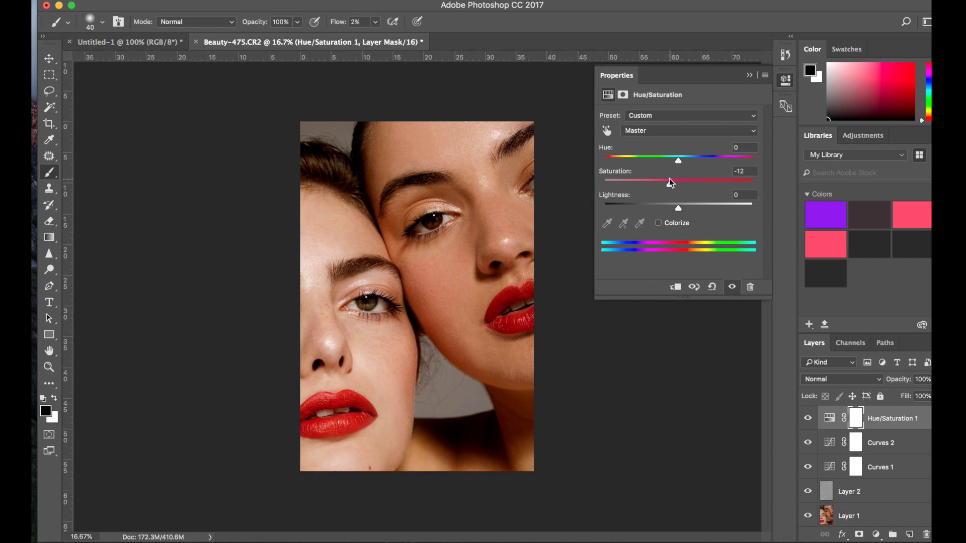
pyautogui.click(749, 75)
# - Mask both models' lips out of the Hue/Saturation adjustment with an enlarged black brush at 29% flow
pyautogui.hotkey('shift', '9')
pyautogui.press(']')
pyautogui.press(']')
pyautogui.press(']')
pyautogui.press(']')
pyautogui.press(']')
pyautogui.press(']')
pyautogui.press(']')
pyautogui.press(']')
pyautogui.press(']')
pyautogui.press(']')
pyautogui.press(']')
pyautogui.press(']')
pyautogui.press(']')
pyautogui.press(']')
pyautogui.press(']')
pyautogui.press(']')
pyautogui.moveTo(356, 414)
pyautogui.mouseDown()
pyautogui.moveTo(329, 417)
pyautogui.moveTo(346, 402)
pyautogui.moveTo(362, 413)
pyautogui.moveTo(308, 417)
pyautogui.mouseUp()
pyautogui.moveTo(530, 297); pyautogui.dragTo(519, 309)
# - Mask both models' eyes out of the Hue/Saturation adjustment with a smaller black brush of size 250
pyautogui.press('[')
pyautogui.press('[')
pyautogui.press('[')
pyautogui.press('[')
pyautogui.press('[')
pyautogui.moveTo(389, 301); pyautogui.dragTo(365, 303)
pyautogui.click(435, 219)
pyautogui.click(531, 185)
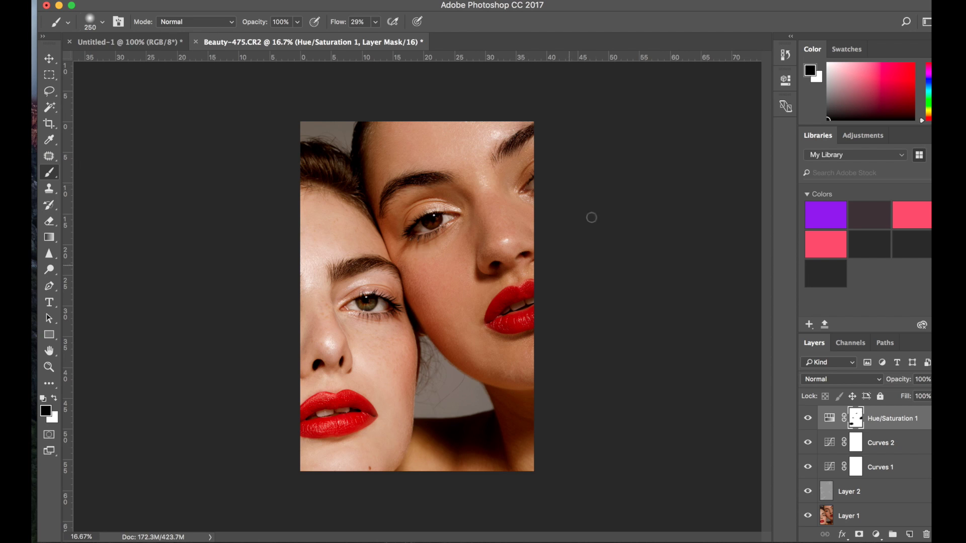
# - Add a third Curves adjustment at the top and shape a gentle S-curve with raised upper midtones and lowered shadows
pyautogui.click(875, 534)
pyautogui.click(860, 359)
pyautogui.moveTo(697, 199); pyautogui.dragTo(694, 197)
pyautogui.moveTo(668, 226); pyautogui.dragTo(667, 231)
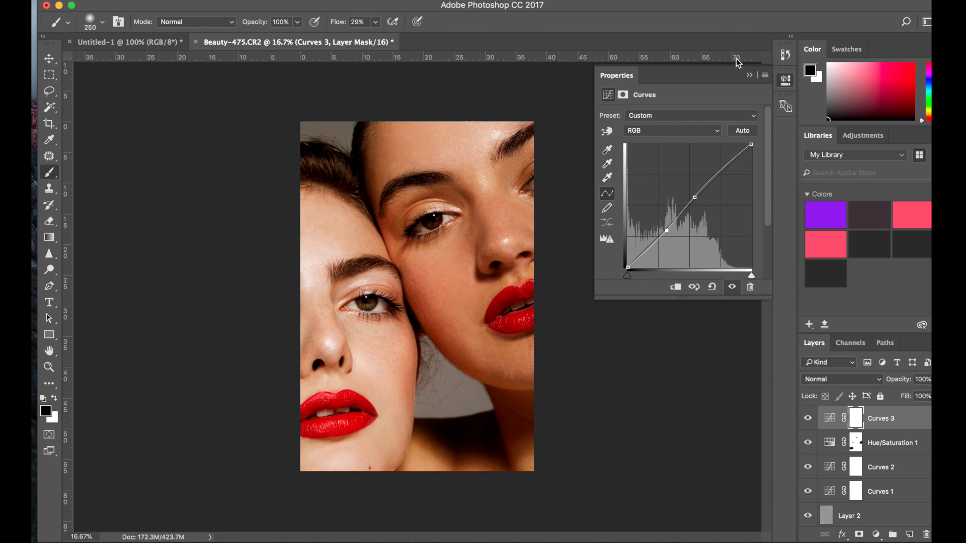
pyautogui.click(749, 75)
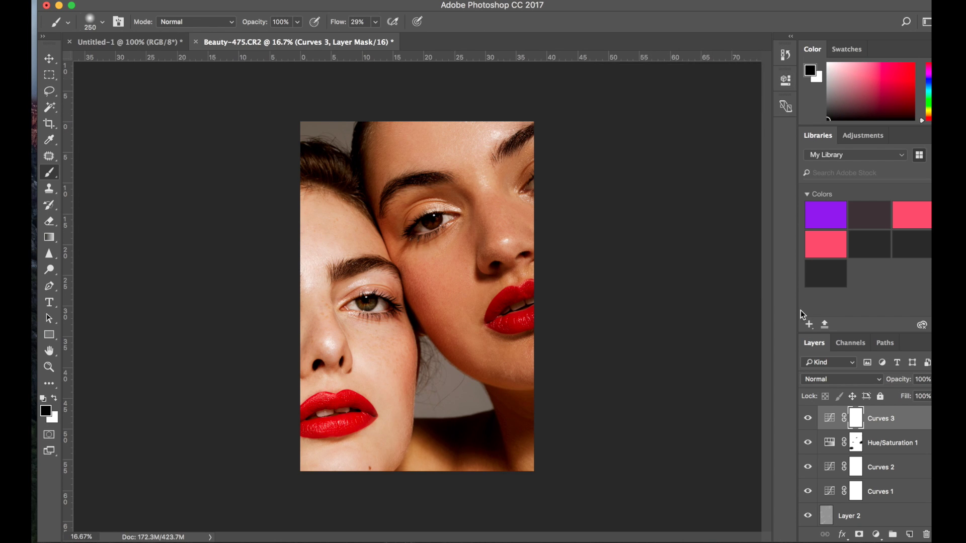
# - Set the master saturation of the Hue/Saturation 1 adjustment to -18
pyautogui.doubleClick(829, 443)
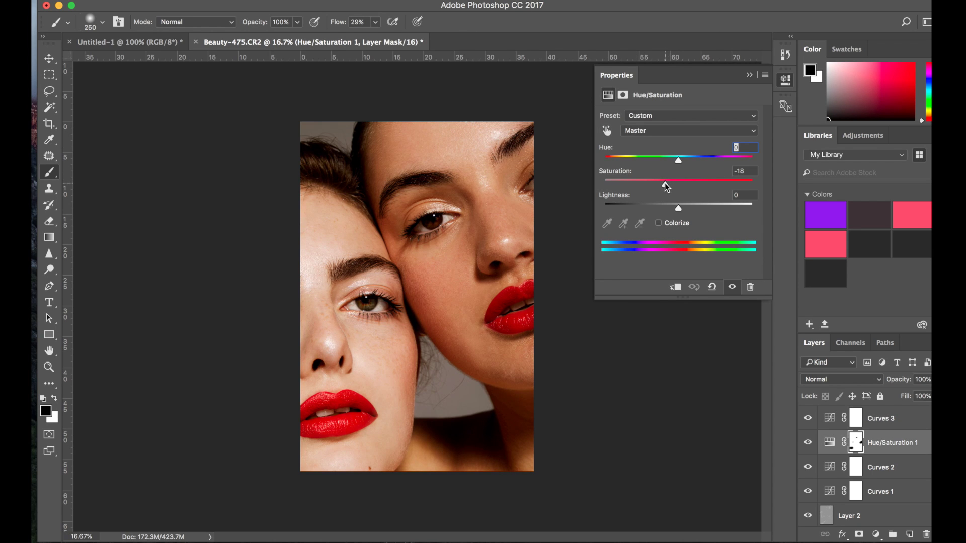
pyautogui.click(665, 183)
# - Add a Selective Color adjustment above Hue/Saturation 1, adjust the yellow and magenta of the Blacks, and set the layer opacity to 66%
pyautogui.click(875, 535)
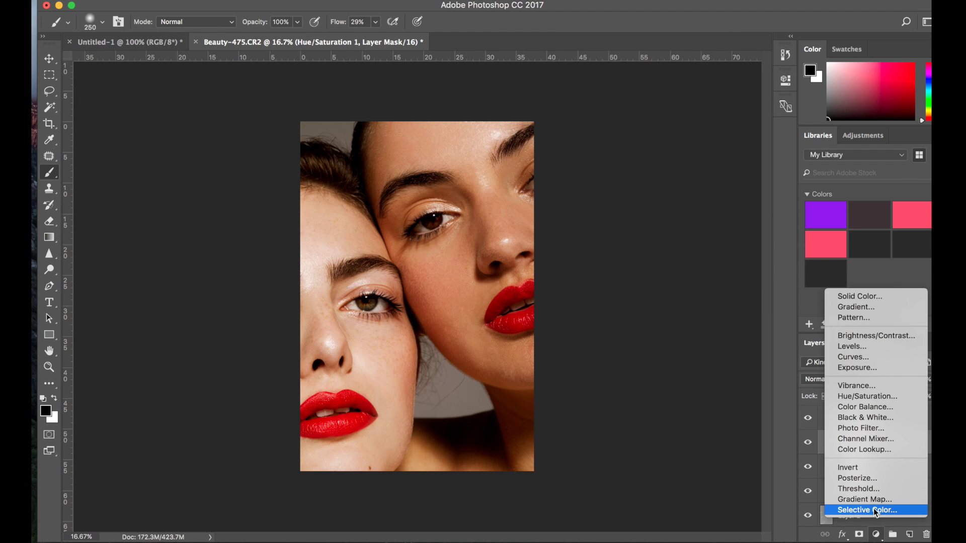
pyautogui.click(873, 505)
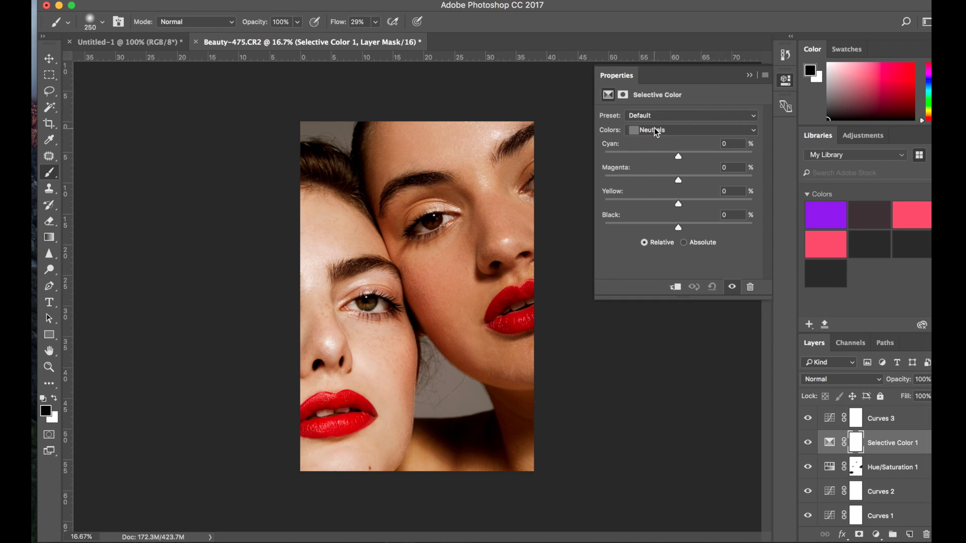
pyautogui.click(653, 131)
pyautogui.click(657, 139)
pyautogui.moveTo(671, 202); pyautogui.dragTo(677, 180)
pyautogui.click(750, 76)
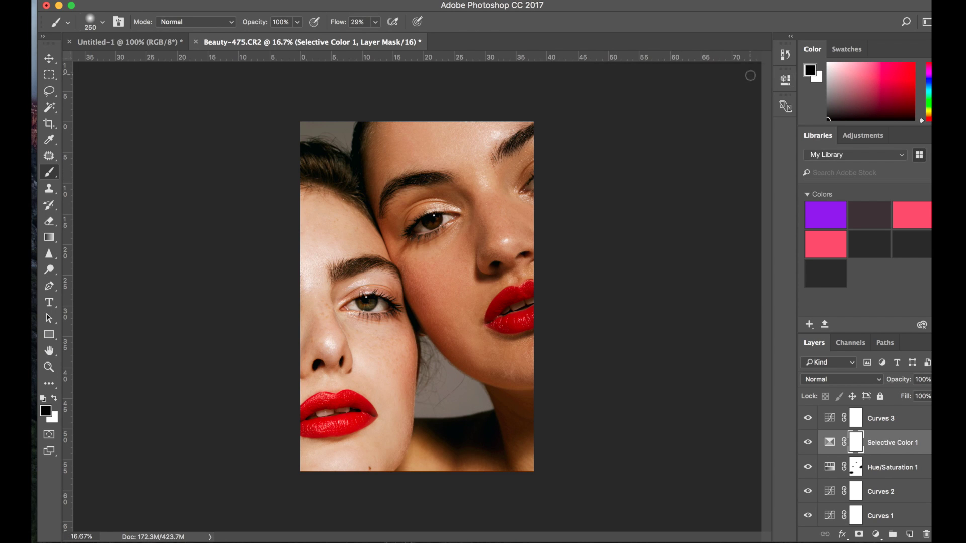
pyautogui.moveTo(900, 380); pyautogui.dragTo(882, 381)
# - Select the gray background above the first model's hair and between the two faces with the Magic Wand at tolerance 17
pyautogui.click(876, 534)
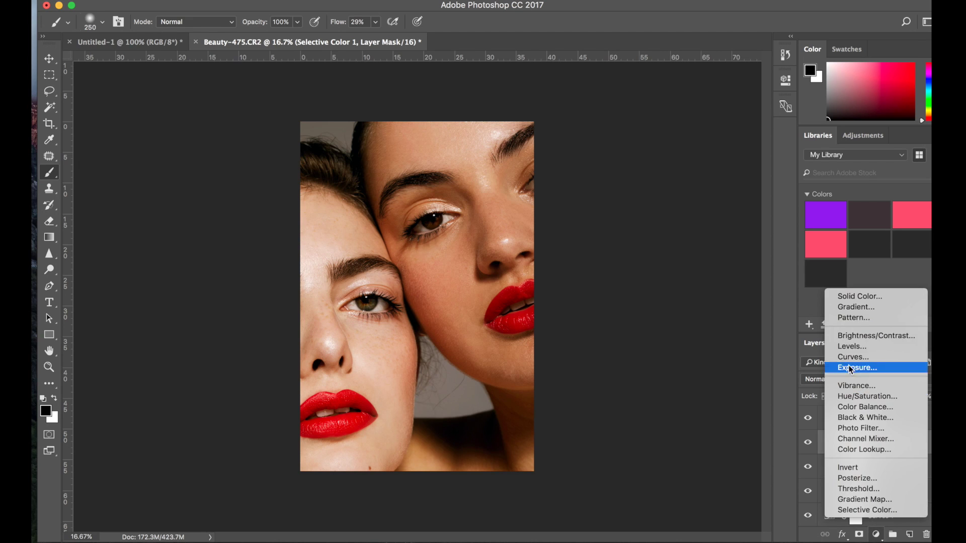
pyautogui.click(575, 185)
pyautogui.click(49, 108)
pyautogui.click(342, 131)
pyautogui.click(449, 401)
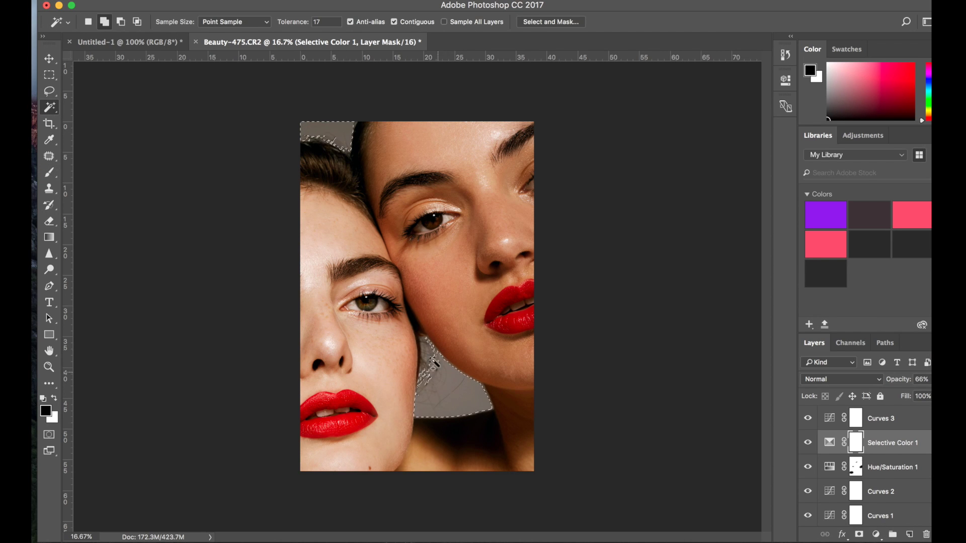
# - Add a Curves adjustment masked to the background selection and pull the curve down to darken the gray background
pyautogui.click(875, 534)
pyautogui.click(863, 356)
pyautogui.moveTo(672, 200); pyautogui.dragTo(699, 230)
pyautogui.click(749, 74)
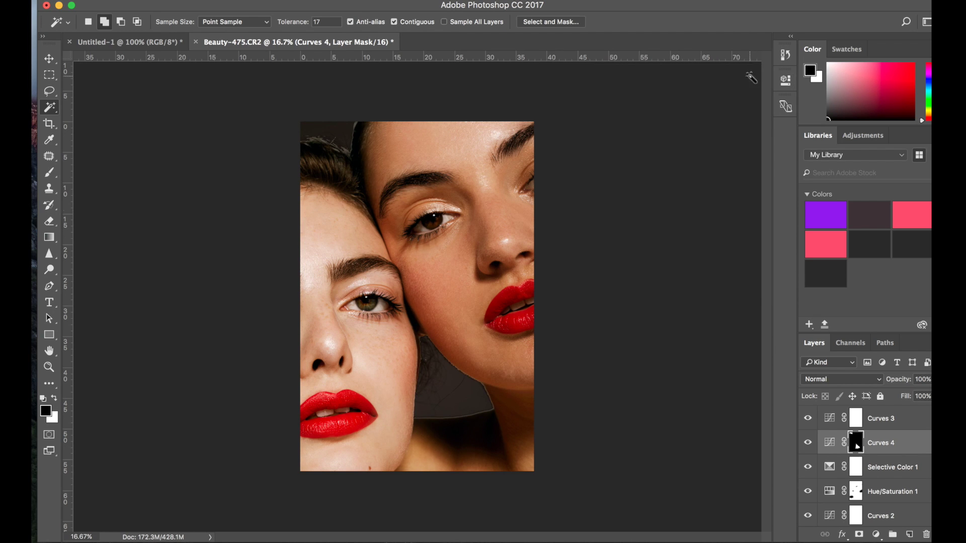
# - Paint white on the Curves 4 mask along the background edges between the two faces using the 250 brush
pyautogui.click(52, 174)
pyautogui.click(54, 398)
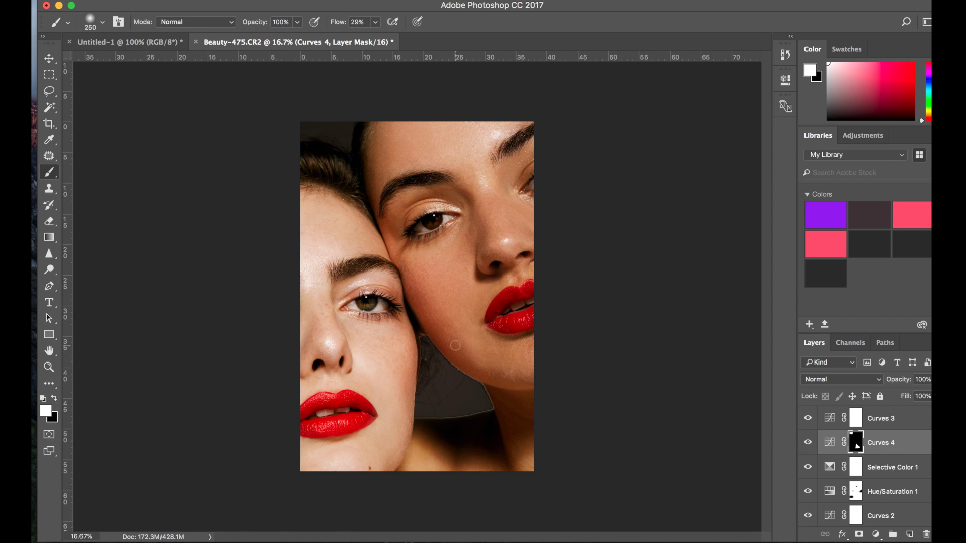
pyautogui.press('super+plus')
pyautogui.moveTo(422, 400)
pyautogui.mouseDown()
pyautogui.moveTo(504, 403)
pyautogui.moveTo(512, 366)
pyautogui.moveTo(515, 382)
pyautogui.moveTo(462, 333)
pyautogui.moveTo(512, 370)
pyautogui.mouseUp()
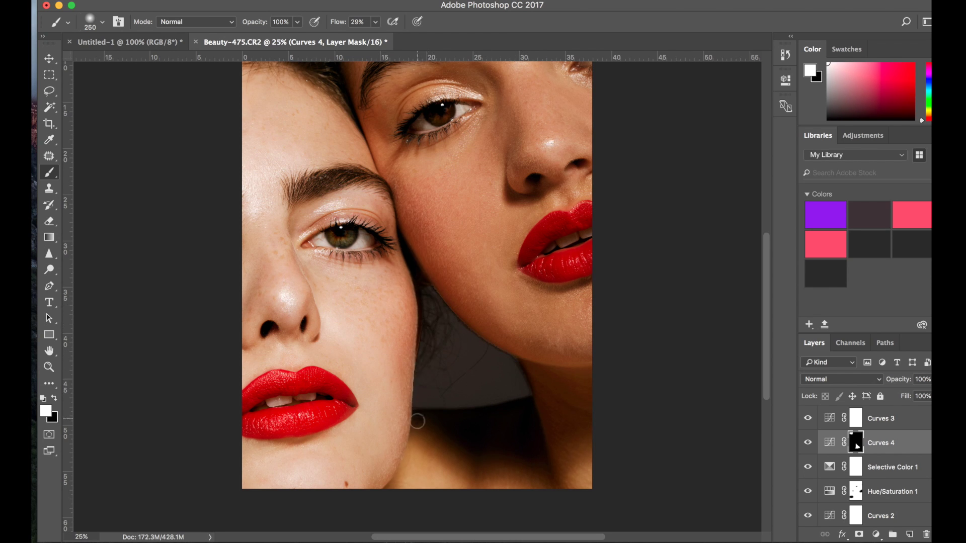
pyautogui.press('super+minus')
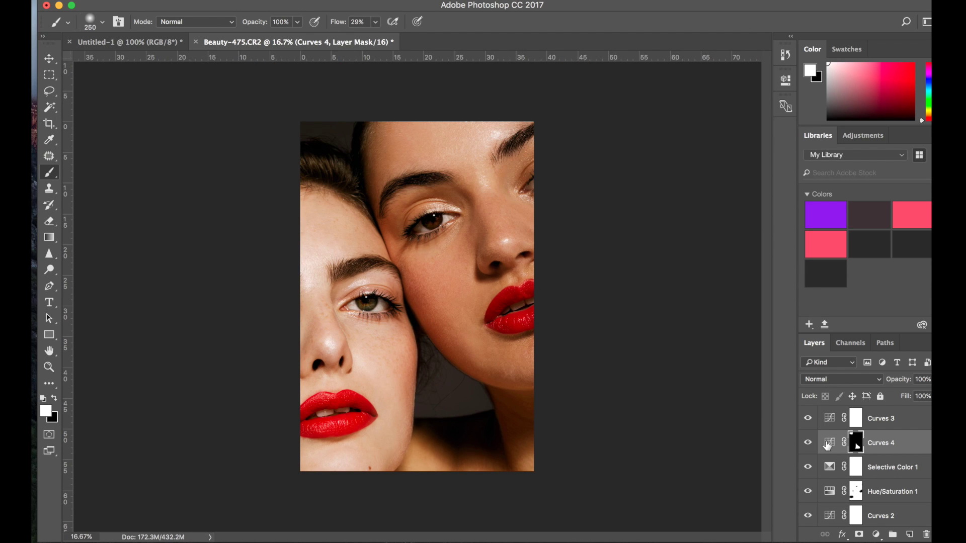
# - Readjust the midtone point of the Curves 4 adjustment that darkens the background
pyautogui.doubleClick(827, 445)
pyautogui.moveTo(694, 222); pyautogui.dragTo(699, 227)
pyautogui.click(748, 75)
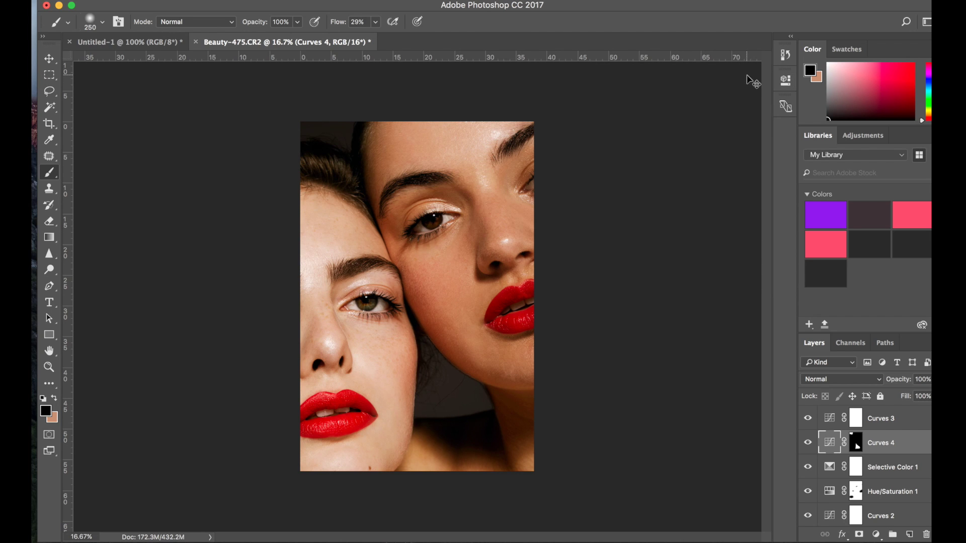
# - Duplicate the Curves 4 adjustment and set the copy's opacity to 70%
pyautogui.hotkey('ctrl', 'j')
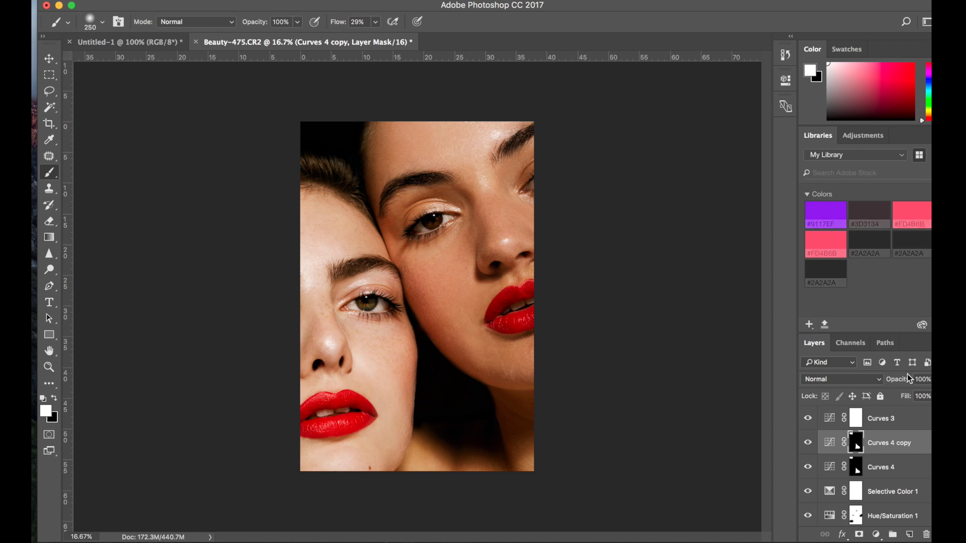
pyautogui.moveTo(905, 382); pyautogui.dragTo(887, 383)
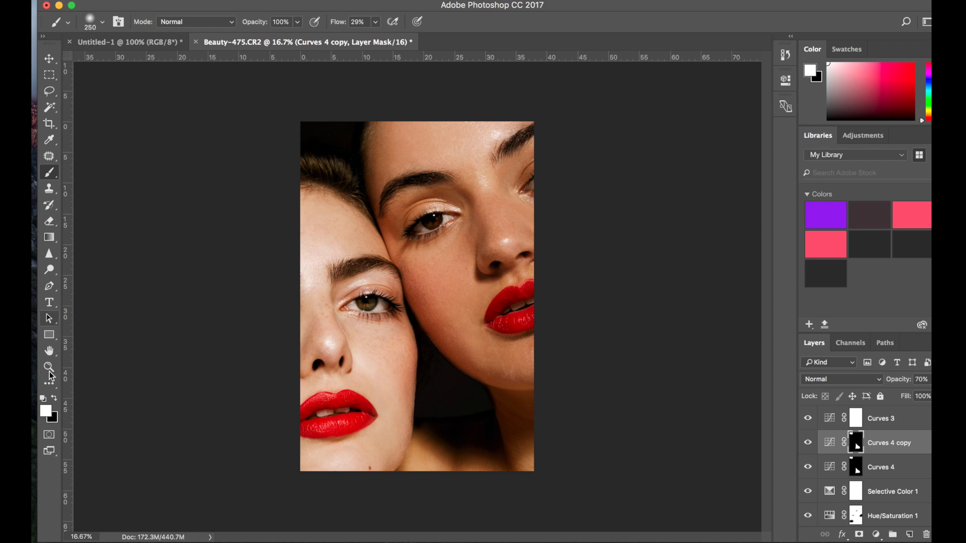
# - Soften the Curves 4 copy mask over the background above the first model's hair with a black 1200 brush, and fine-tune the layer's opacity
pyautogui.click(56, 399)
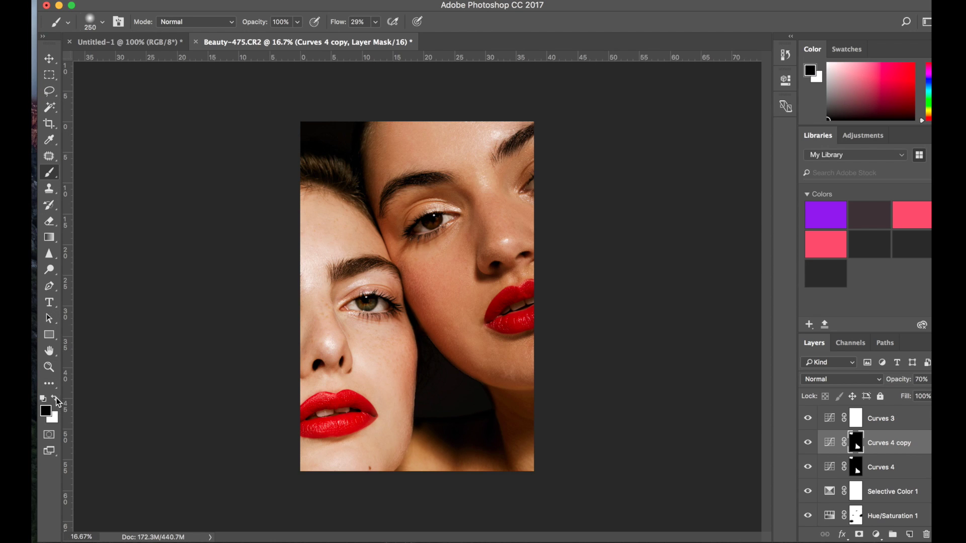
pyautogui.press(']')
pyautogui.press(']')
pyautogui.press(']')
pyautogui.press(']')
pyautogui.press(']')
pyautogui.press(']')
pyautogui.press(']')
pyautogui.press(']')
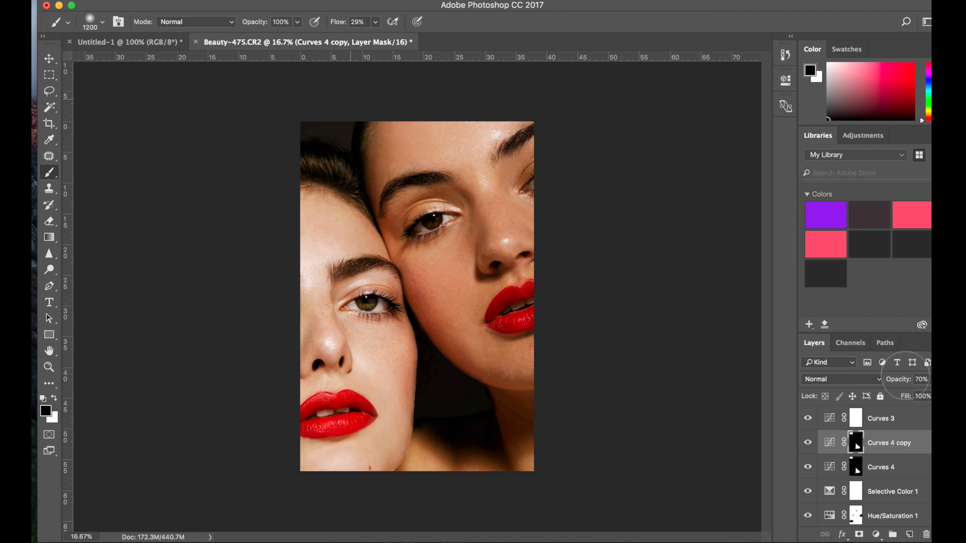
pyautogui.moveTo(904, 385); pyautogui.dragTo(900, 385)
pyautogui.press('Return')
# - Group Curves 4 with its copy and compare the image with and without the background darkening
pyautogui.keyDown('shift'); pyautogui.click(906, 475); pyautogui.keyUp('shift')
pyautogui.press('super+g')
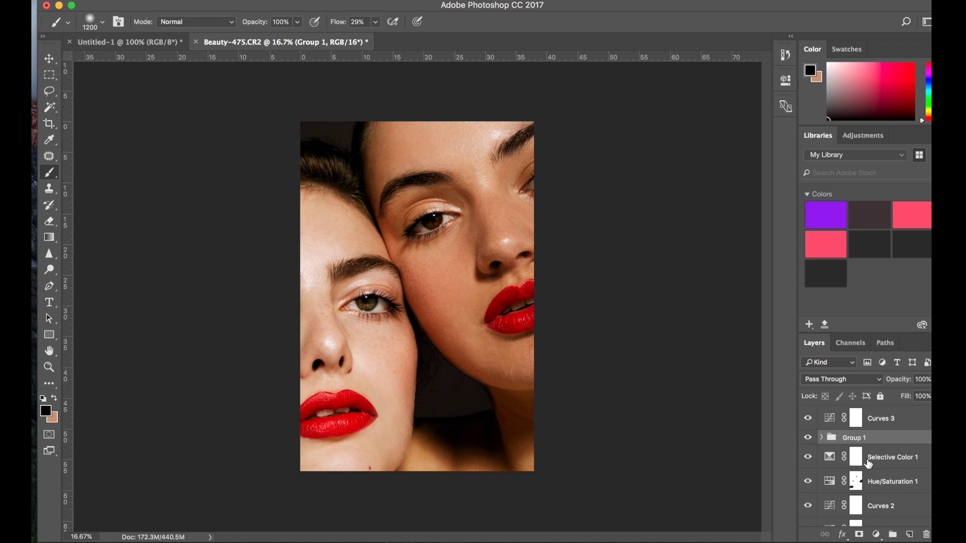
pyautogui.click(806, 441)
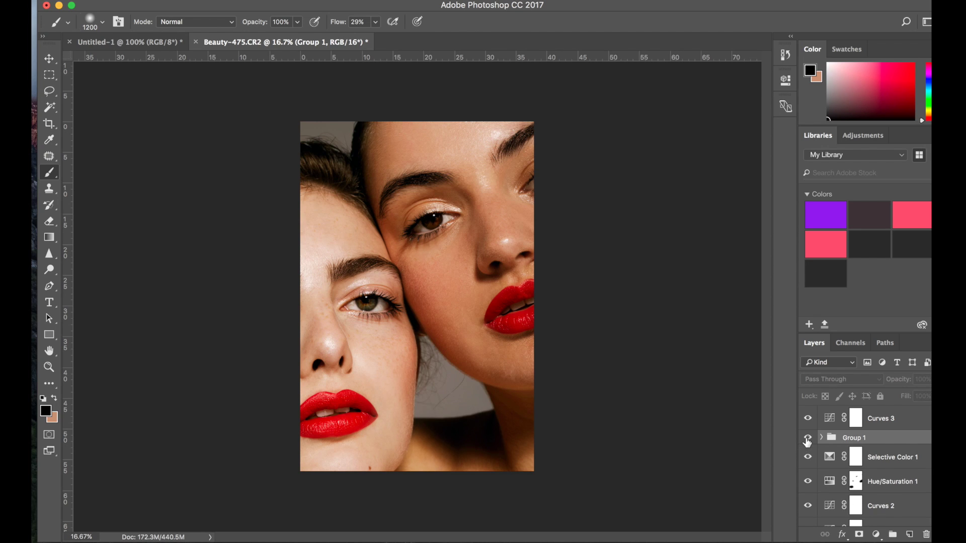
pyautogui.click(807, 441)
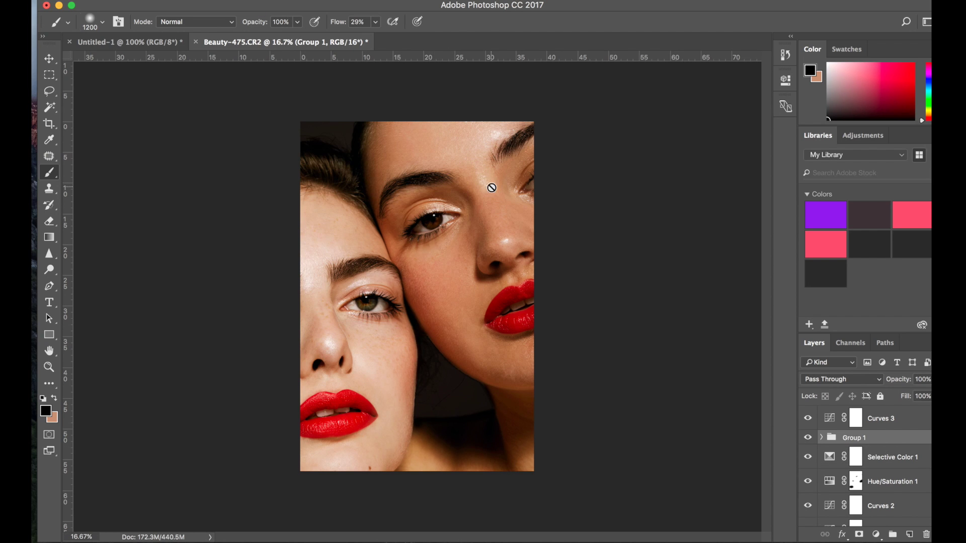
# - Try a Selective Color adjustment above Curves 3, shifting Yellow in the Neutrals to about -1%
pyautogui.press('j')
pyautogui.click(856, 418)
pyautogui.click(875, 534)
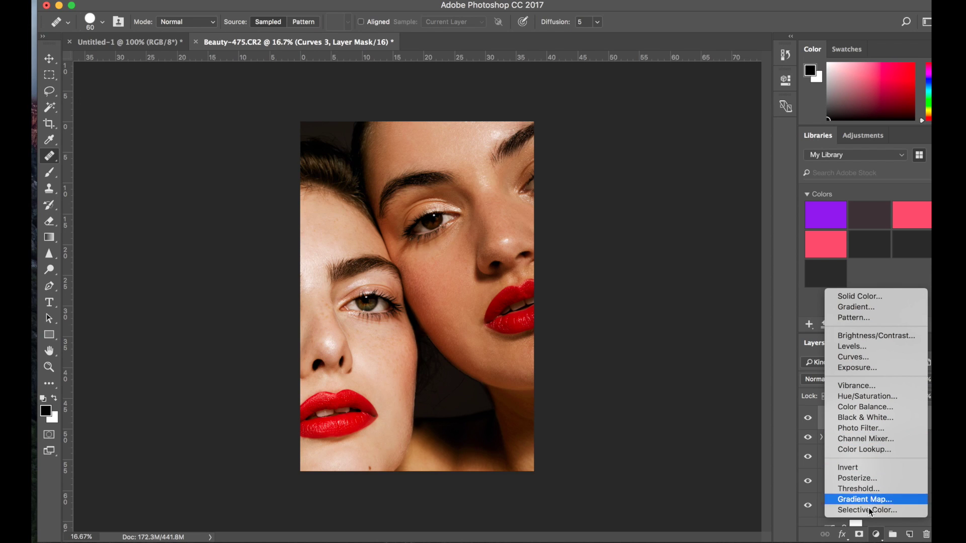
pyautogui.click(868, 510)
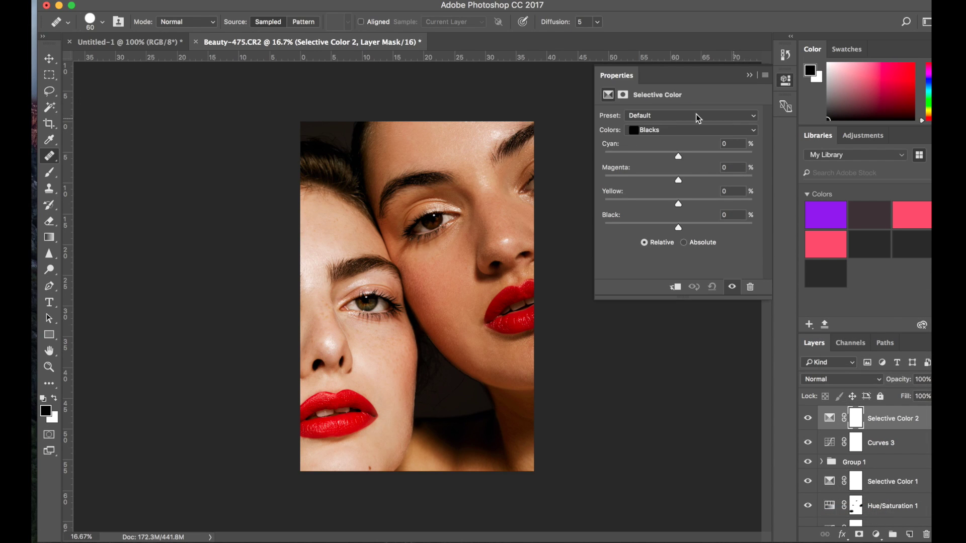
pyautogui.click(689, 131)
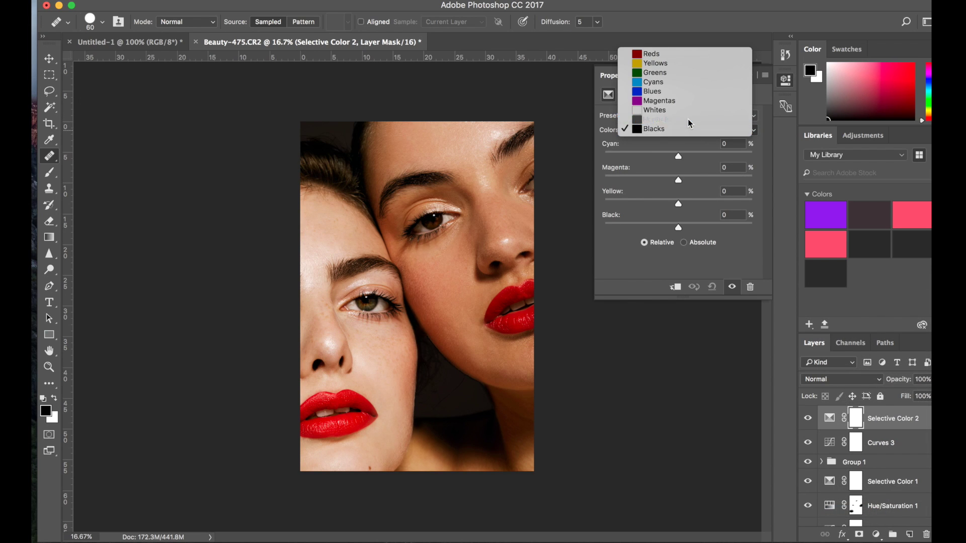
pyautogui.click(687, 119)
pyautogui.moveTo(677, 201)
pyautogui.mouseDown()
pyautogui.moveTo(689, 203)
pyautogui.moveTo(675, 199)
pyautogui.mouseUp()
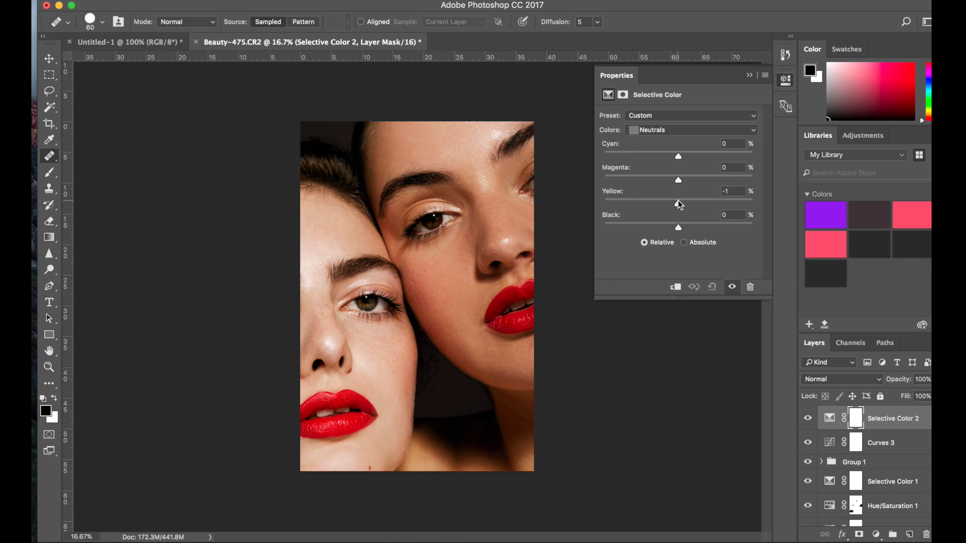
pyautogui.moveTo(679, 201); pyautogui.dragTo(678, 201)
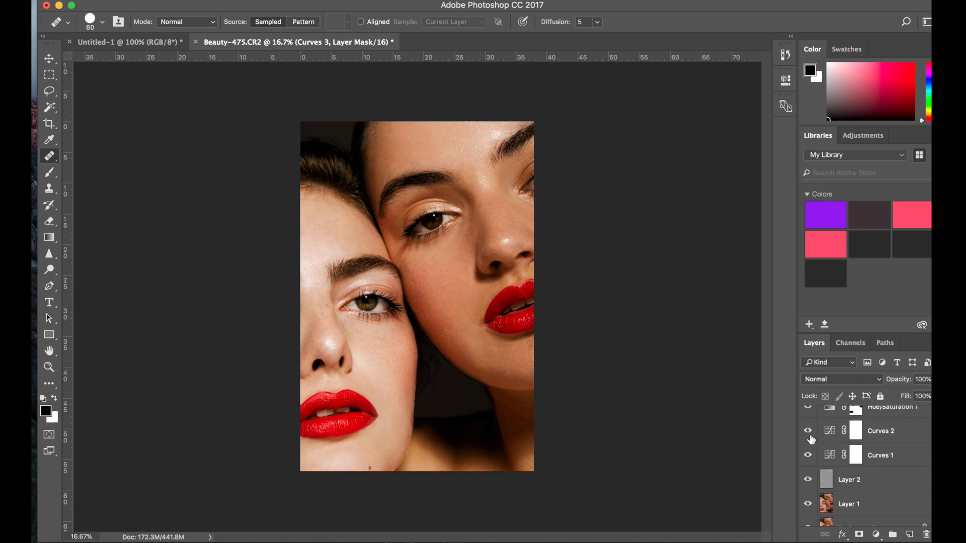
# - Mask Curves 2 over the first model's face with a black 1700 brush at 29% flow, and fine-tune the layer's opacity
pyautogui.click(807, 431)
pyautogui.click(807, 430)
pyautogui.click(821, 432)
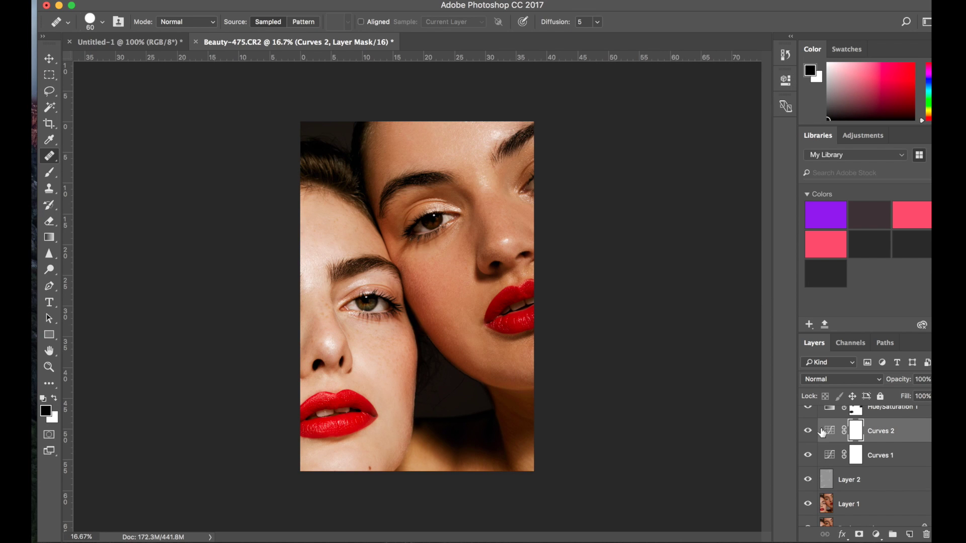
pyautogui.click(49, 172)
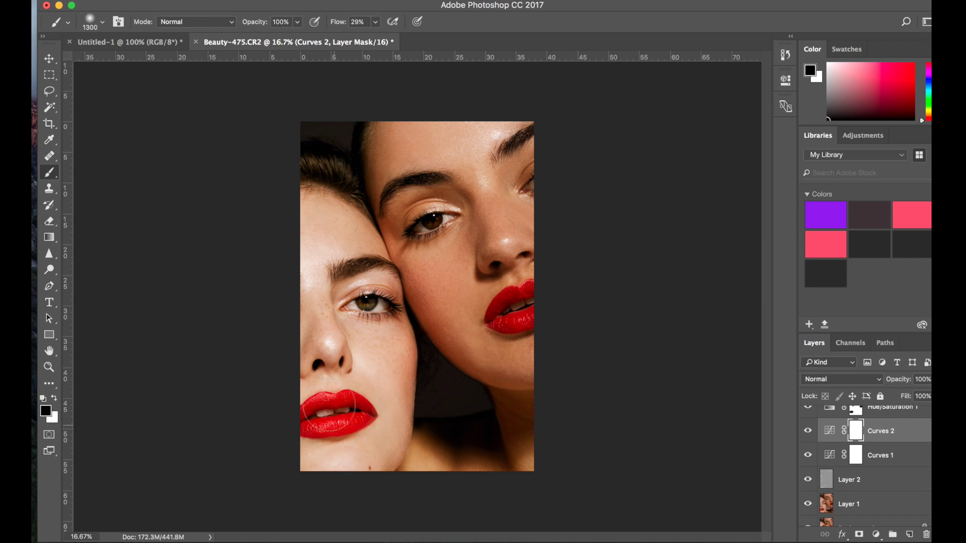
pyautogui.press(']')
pyautogui.press(']')
pyautogui.press(']')
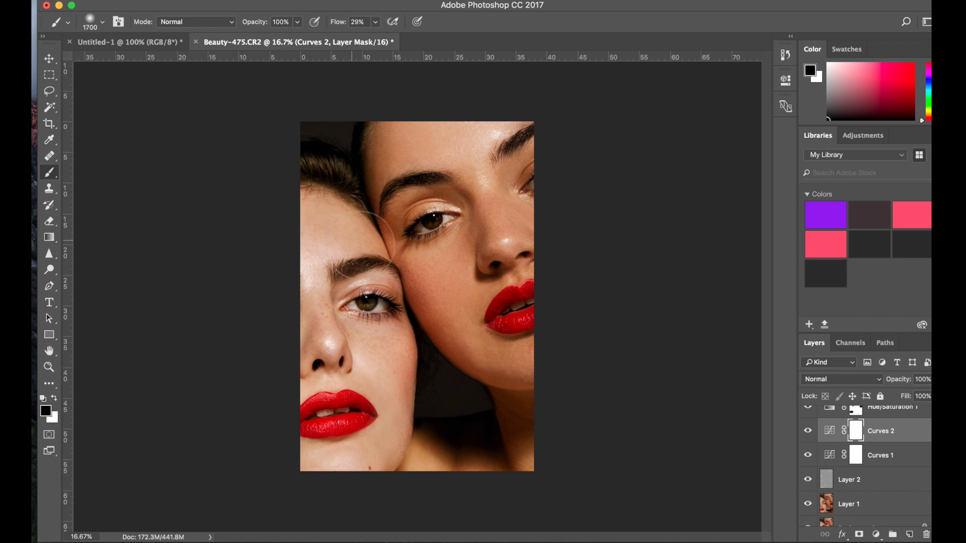
pyautogui.moveTo(293, 482)
pyautogui.mouseDown()
pyautogui.moveTo(351, 457)
pyautogui.moveTo(318, 318)
pyautogui.moveTo(311, 229)
pyautogui.mouseUp()
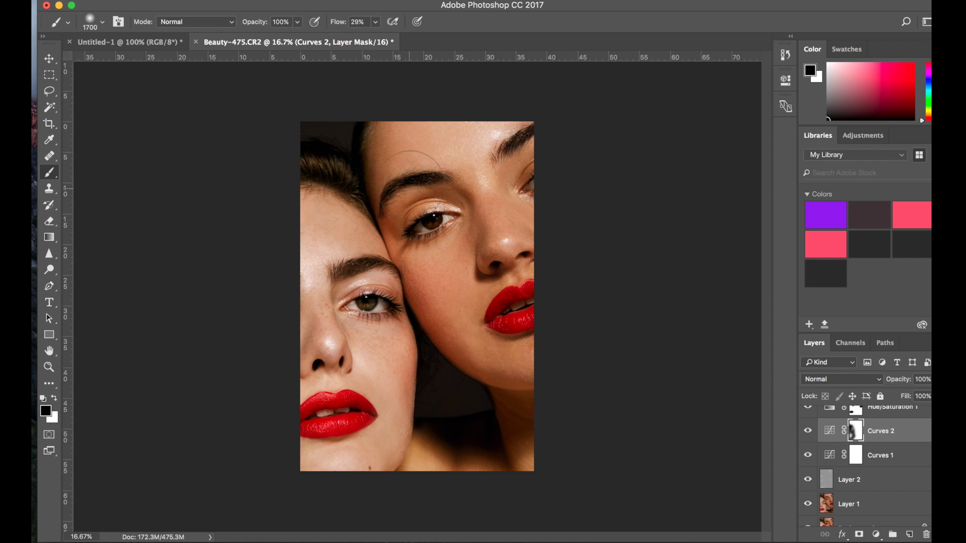
pyautogui.moveTo(906, 383); pyautogui.dragTo(891, 382)
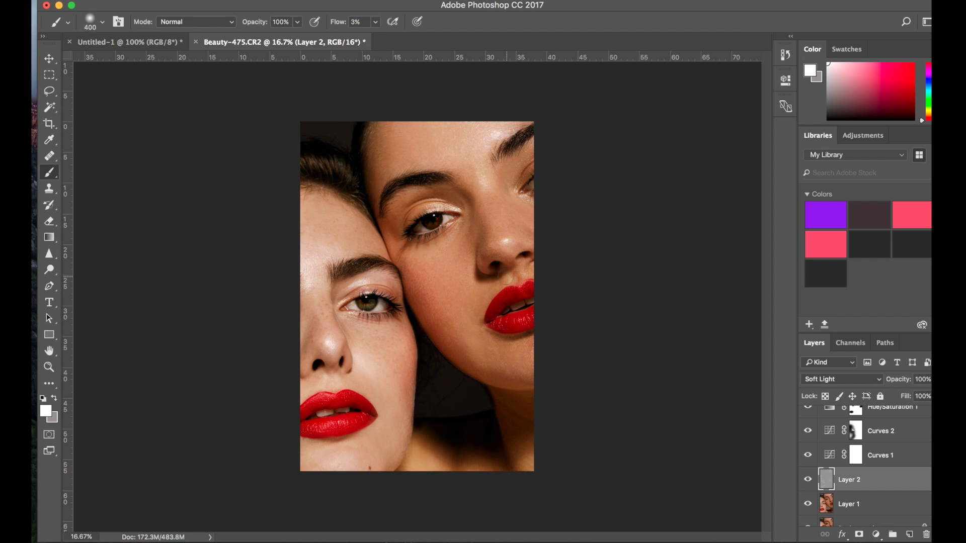
# - Brighten areas of the second model's face on the Soft Light Layer 2 with a white soft brush at 3% flow
pyautogui.moveTo(523, 259); pyautogui.dragTo(477, 163)
pyautogui.press(']')
pyautogui.press(']')
pyautogui.press(']')
pyautogui.press(']')
pyautogui.press(']')
pyautogui.press(']')
pyautogui.press(']')
pyautogui.press(']')
pyautogui.press(']')
pyautogui.click(436, 210)
pyautogui.press('[')
pyautogui.press('[')
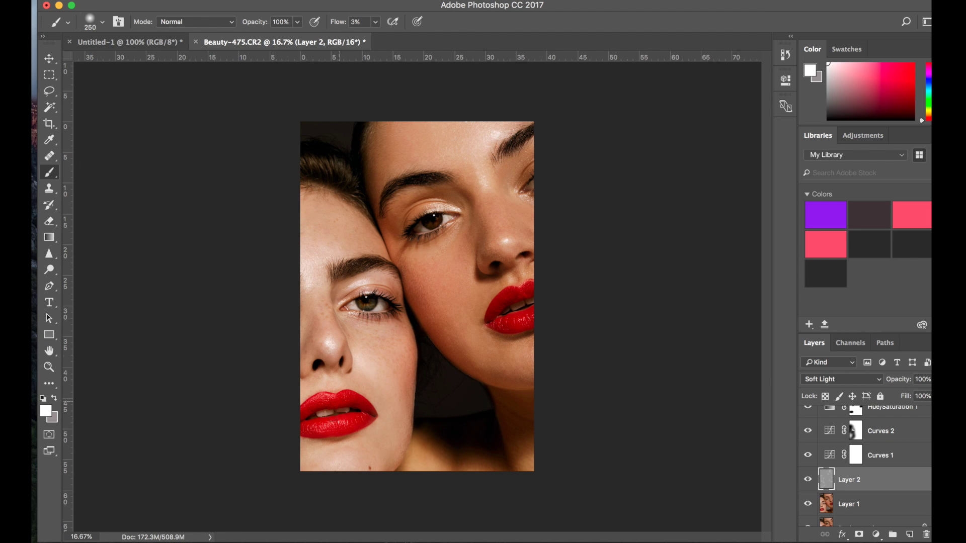
# - Repair the uneven lower edge of the first model's front tooth on Layer 1 with the Clone Stamp at size 150
pyautogui.scroll(2, 355, 415)
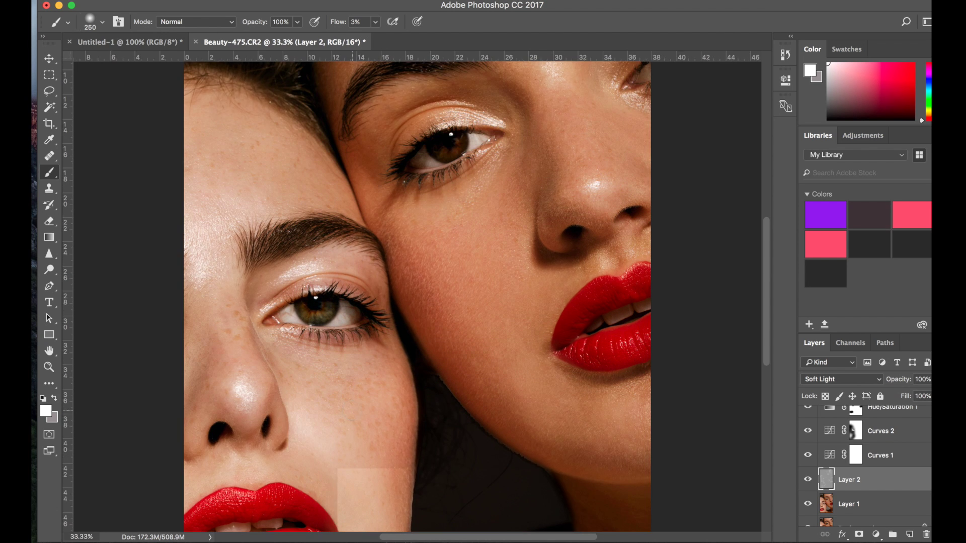
pyautogui.scroll(2, 352, 410)
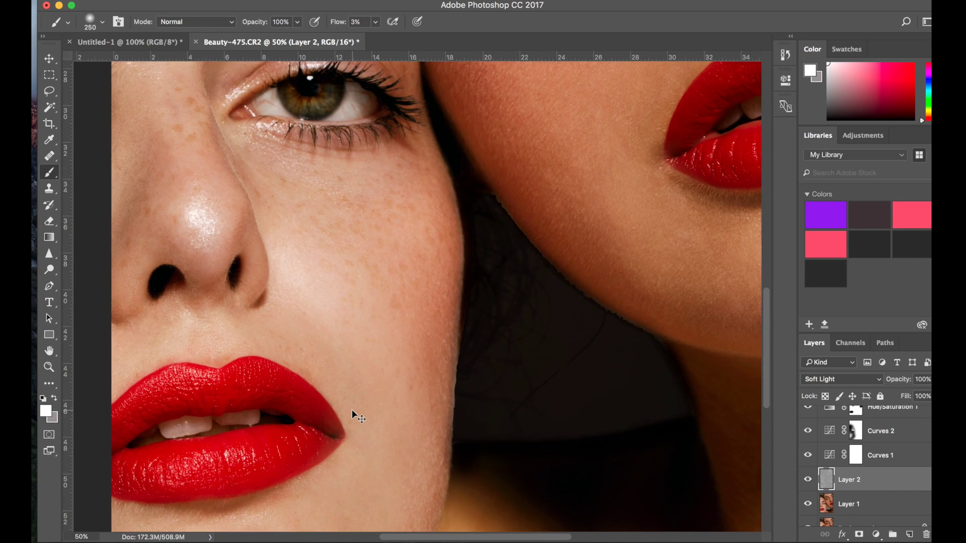
pyautogui.scroll(1, 351, 409)
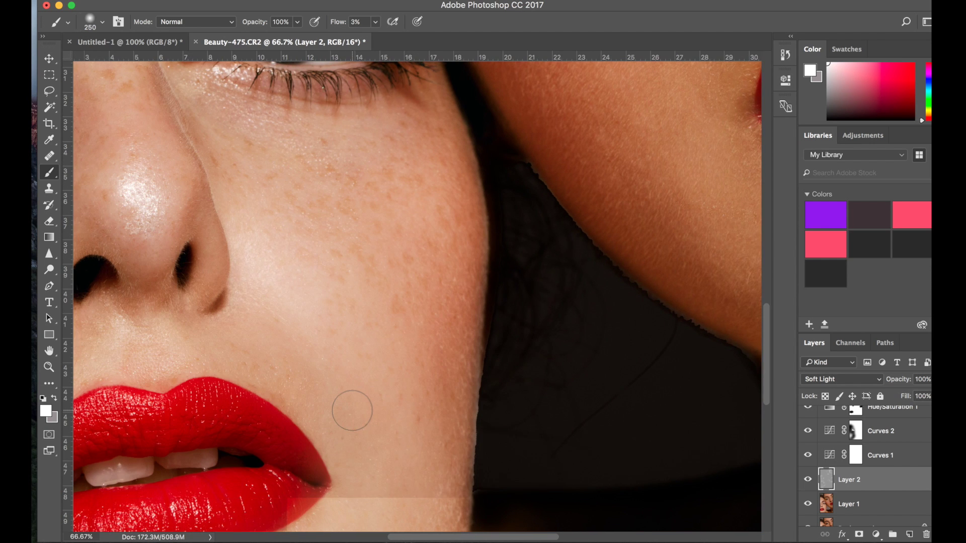
pyautogui.scroll(-4, 352, 410)
pyautogui.hscroll(-4, 352, 410)
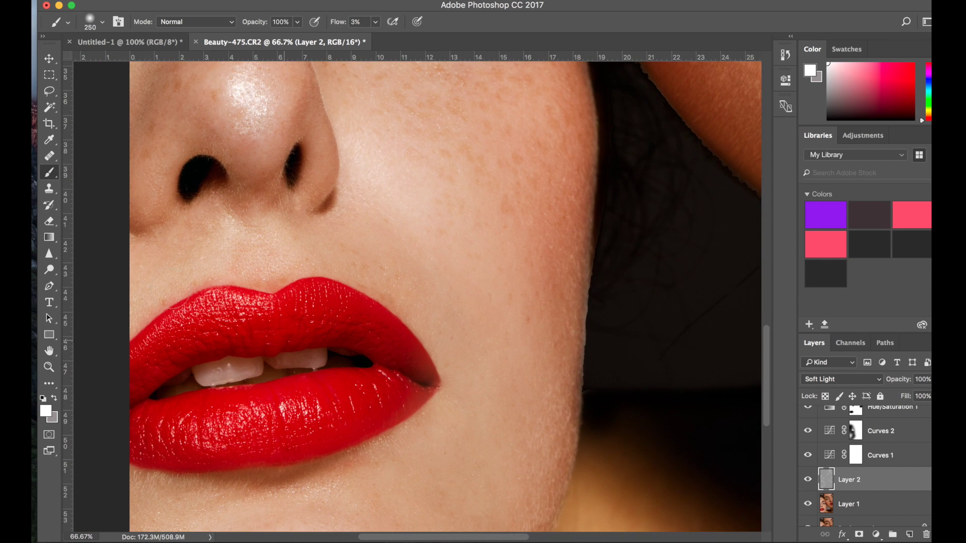
pyautogui.click(845, 506)
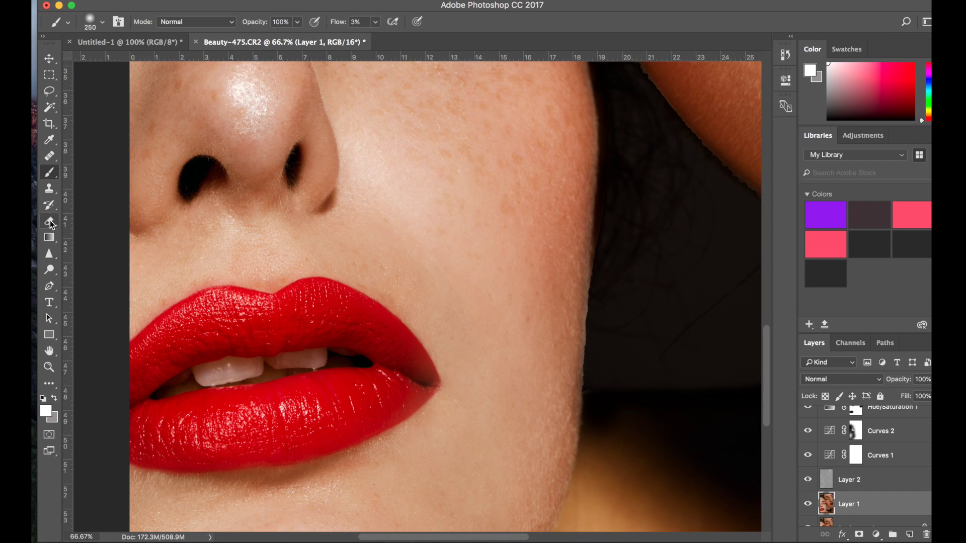
pyautogui.click(55, 191)
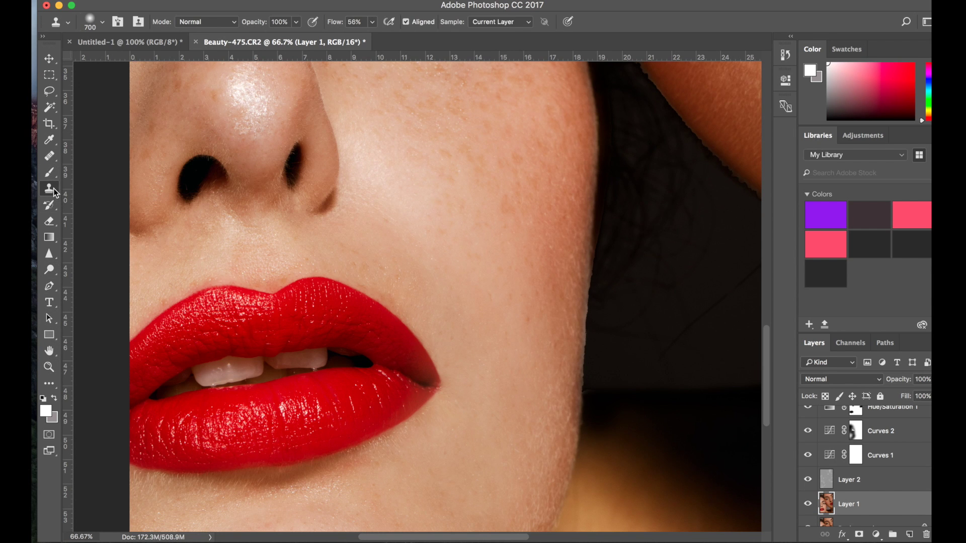
pyautogui.press('[')
pyautogui.press('[')
pyautogui.press('[')
pyautogui.press('[')
pyautogui.press('[')
pyautogui.press('[')
pyautogui.press('[')
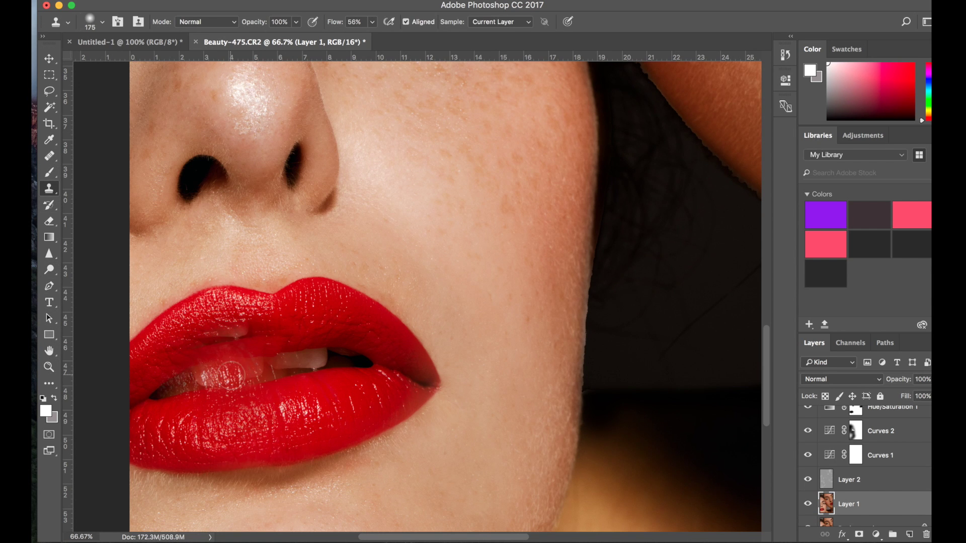
pyautogui.keyDown('alt'); pyautogui.click(208, 380); pyautogui.keyUp('alt')
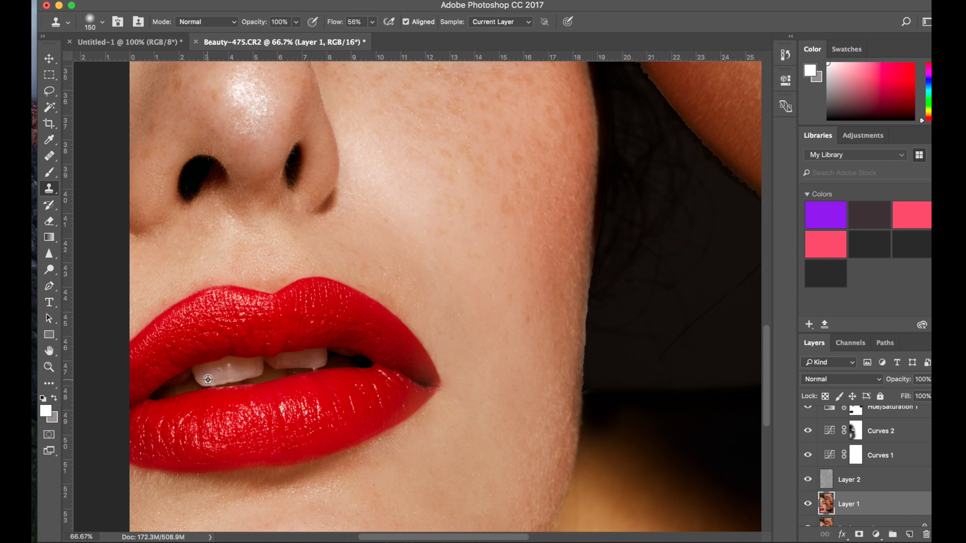
pyautogui.click(273, 369)
pyautogui.click(279, 368)
pyautogui.moveTo(278, 368)
pyautogui.mouseDown()
pyautogui.moveTo(313, 361)
pyautogui.moveTo(274, 366)
pyautogui.moveTo(313, 359)
pyautogui.moveTo(291, 362)
pyautogui.mouseUp()
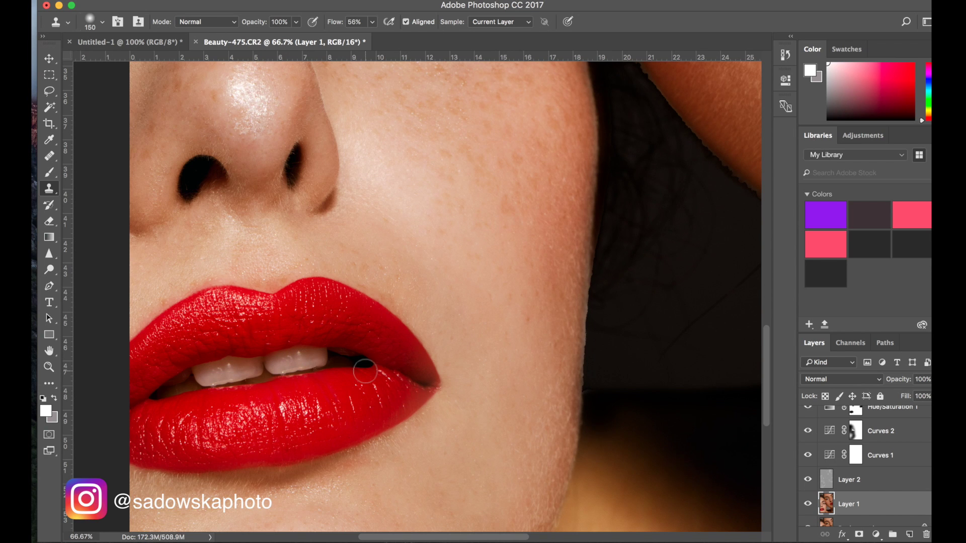
# - Set the Brush to size 35 with red sampled from the second model's upper lip
pyautogui.press('super+0')
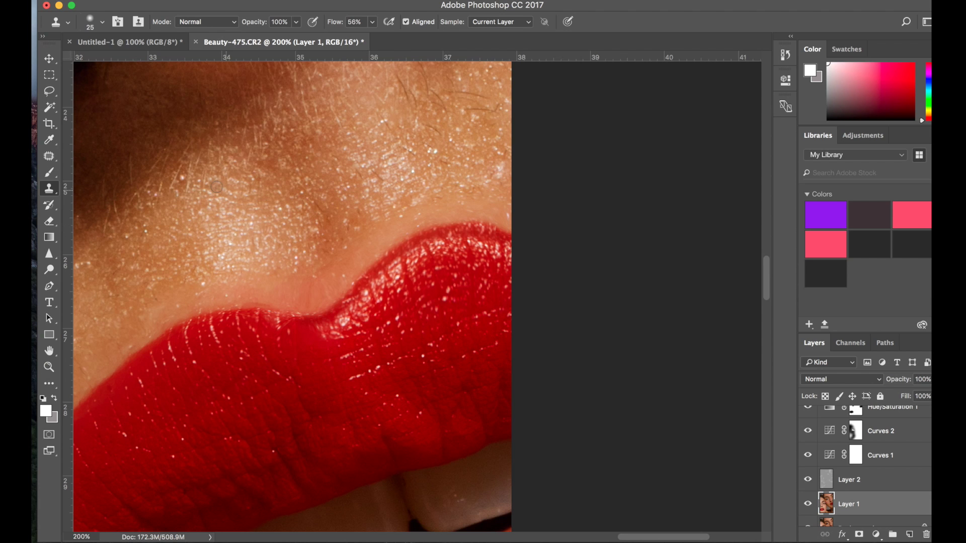
pyautogui.click(49, 156)
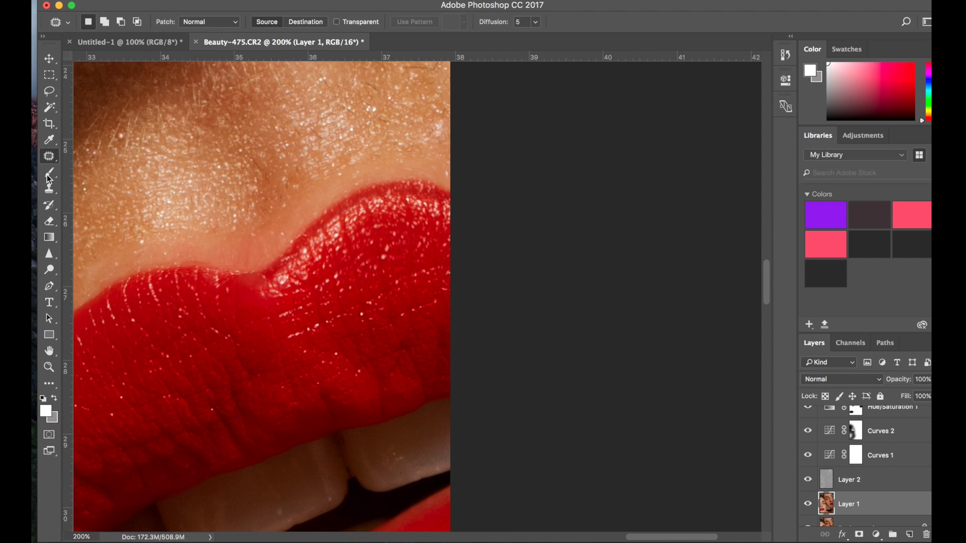
pyautogui.click(49, 172)
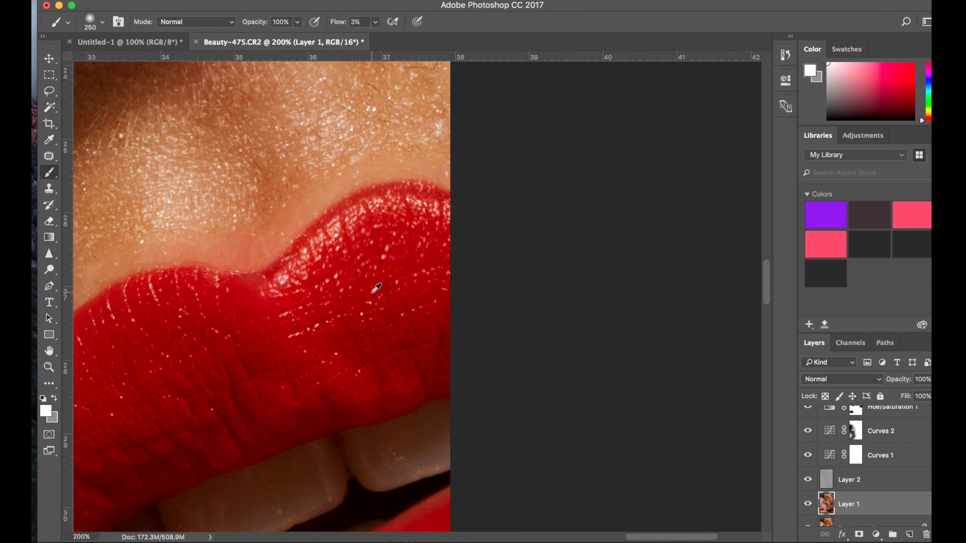
pyautogui.keyDown('alt'); pyautogui.click(371, 279); pyautogui.keyUp('alt')
pyautogui.press('[')
pyautogui.press('[')
pyautogui.press('[')
pyautogui.press('[')
pyautogui.press('[')
pyautogui.press('[')
pyautogui.press('[')
pyautogui.press('[')
pyautogui.press('[')
pyautogui.press('[')
pyautogui.press('[')
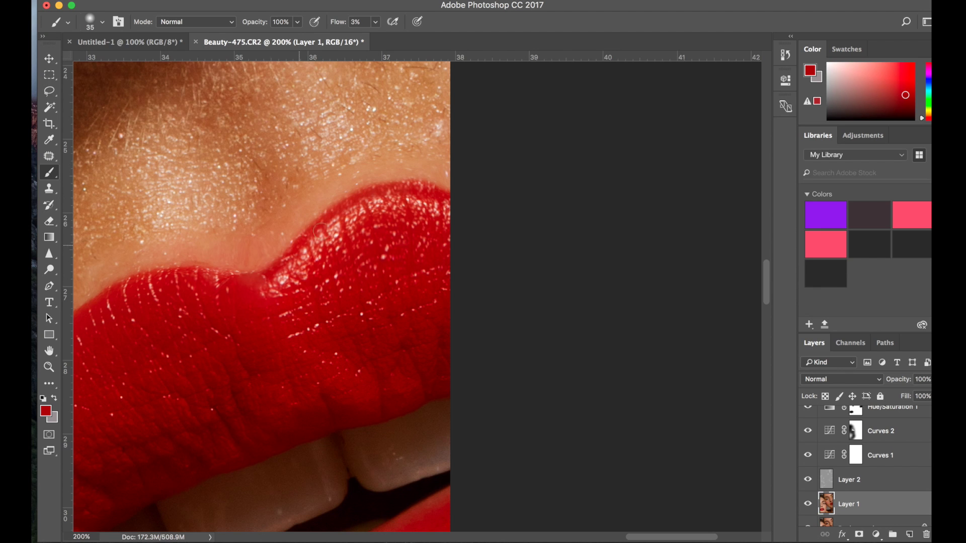
# - Smooth the outline of the second model's upper lip down to the mouth corner on Layer 1 with the Clone Stamp at size 25
pyautogui.press('super+0')
pyautogui.press('super+plus')
pyautogui.press('super+plus')
pyautogui.press('super+plus')
pyautogui.press('super+plus')
pyautogui.press('super+plus')
pyautogui.press('super+plus')
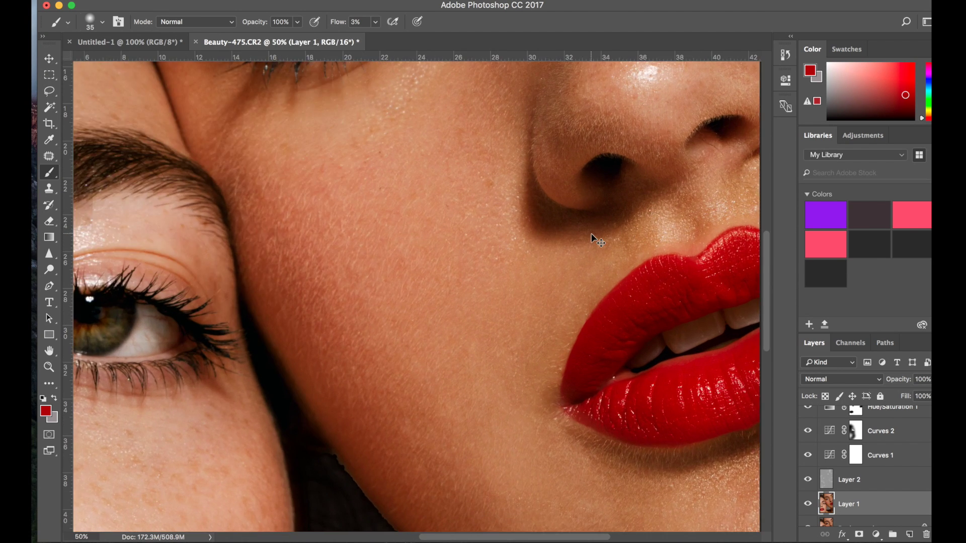
pyautogui.press('super+plus')
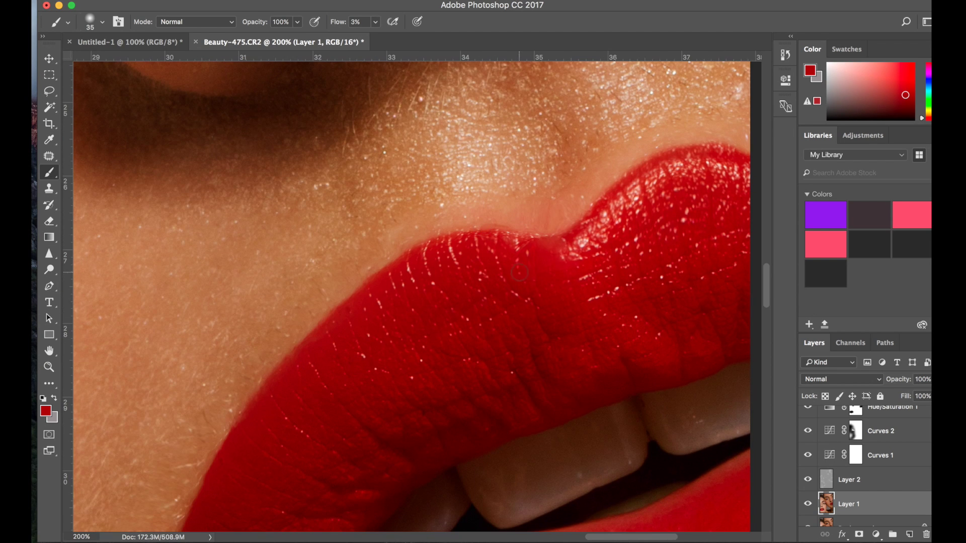
pyautogui.click(51, 190)
pyautogui.moveTo(529, 244)
pyautogui.mouseDown()
pyautogui.moveTo(477, 233)
pyautogui.moveTo(428, 243)
pyautogui.moveTo(360, 293)
pyautogui.moveTo(270, 382)
pyautogui.moveTo(199, 500)
pyautogui.mouseUp()
pyautogui.scroll(-5, 196, 506)
pyautogui.rightClick(195, 506)
pyautogui.press('Escape')
pyautogui.keyDown('alt'); pyautogui.click(237, 373); pyautogui.keyUp('alt')
pyautogui.moveTo(243, 339); pyautogui.dragTo(218, 415)
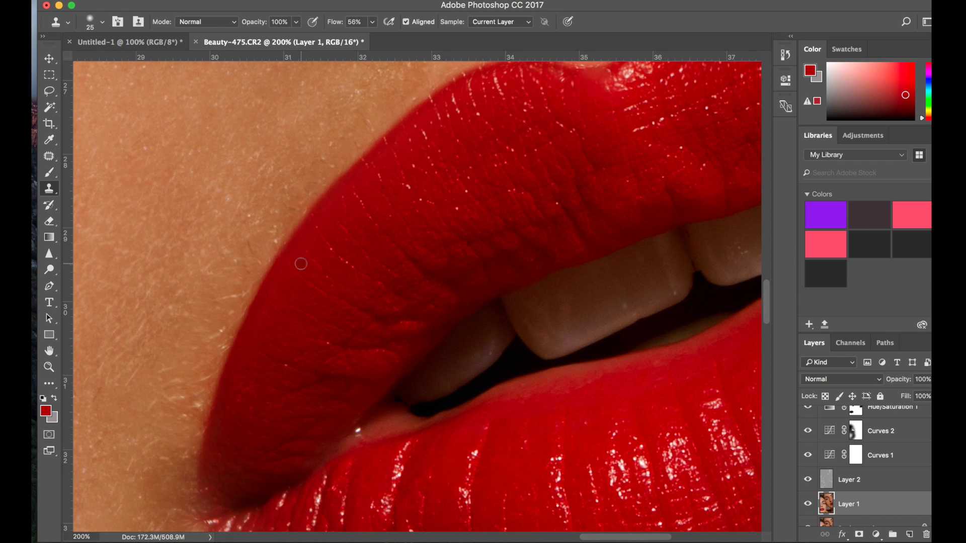
pyautogui.scroll(-2, 300, 263)
pyautogui.scroll(5, 301, 263)
pyautogui.hscroll(3, 301, 264)
pyautogui.press('b')
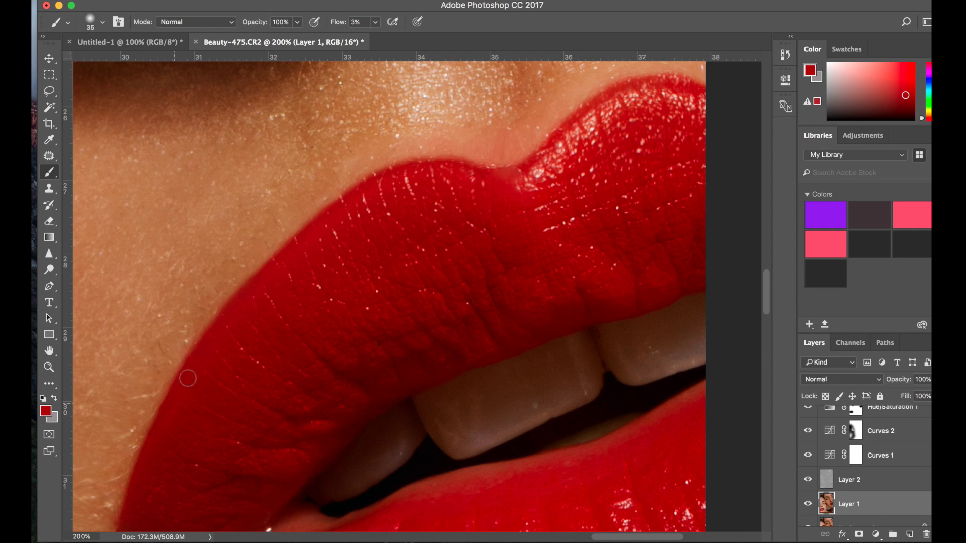
# - Compare the portrait with and without the Layer 1 retouching
pyautogui.press('super+0')
pyautogui.press('super+plus')
pyautogui.hscroll(5, 246, 294)
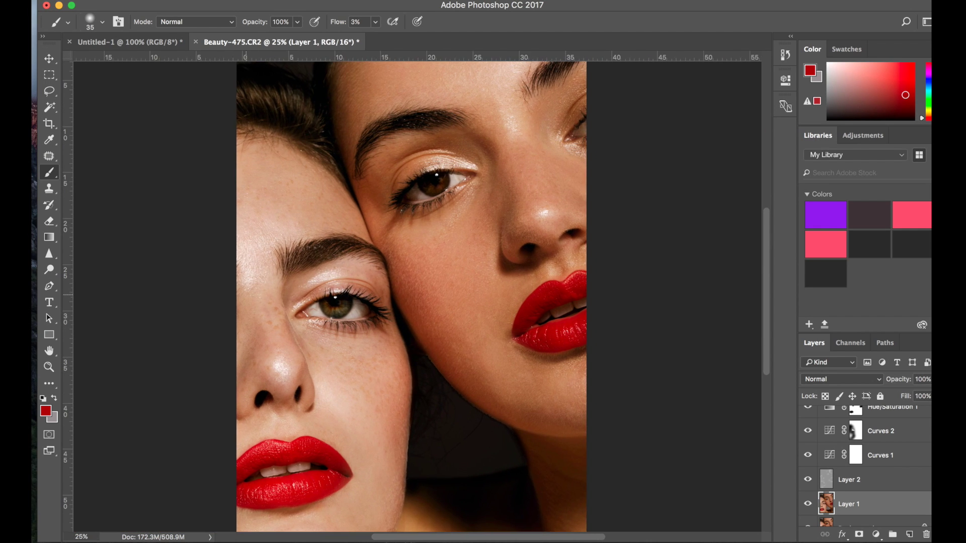
pyautogui.click(805, 504)
pyautogui.click(807, 505)
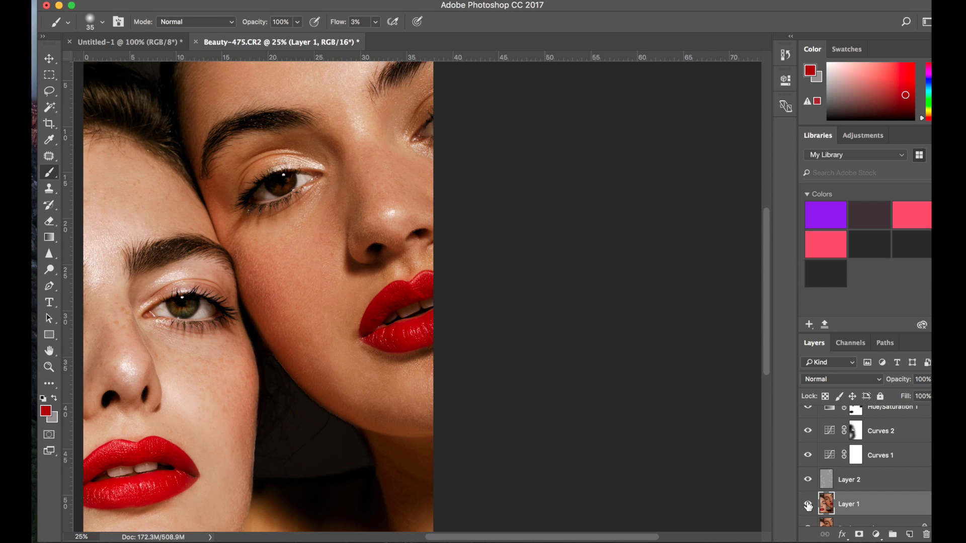
pyautogui.click(807, 505)
pyautogui.click(808, 504)
pyautogui.press('super+0')
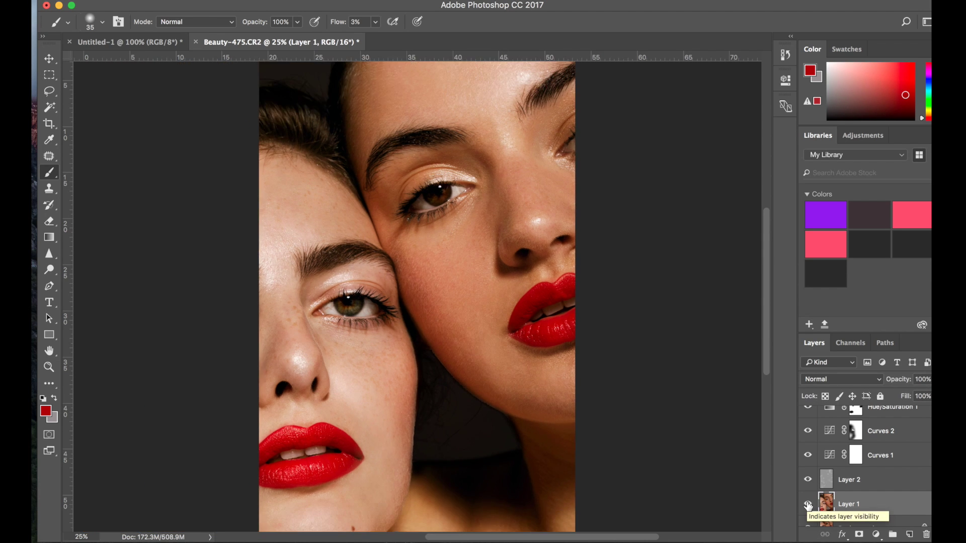
pyautogui.press('super+minus')
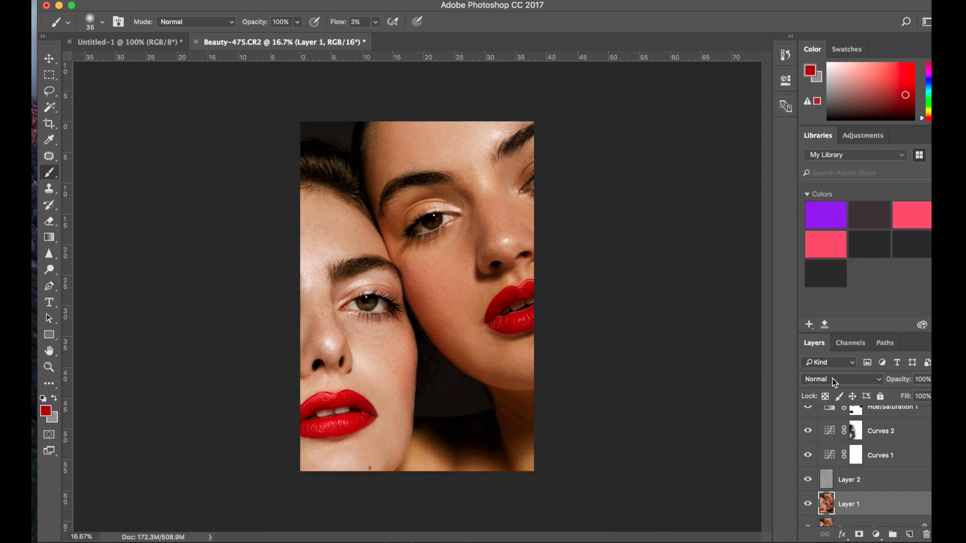
# - Add a Curves adjustment above Curves 3 and move its RGB black point slightly inward to deepen the shadows
pyautogui.click(875, 534)
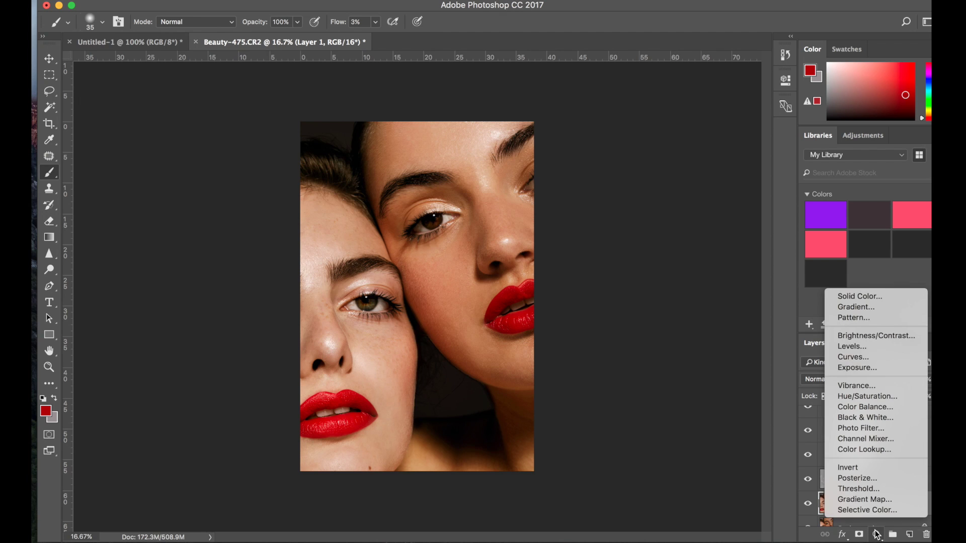
pyautogui.click(855, 357)
pyautogui.moveTo(874, 503); pyautogui.dragTo(879, 408)
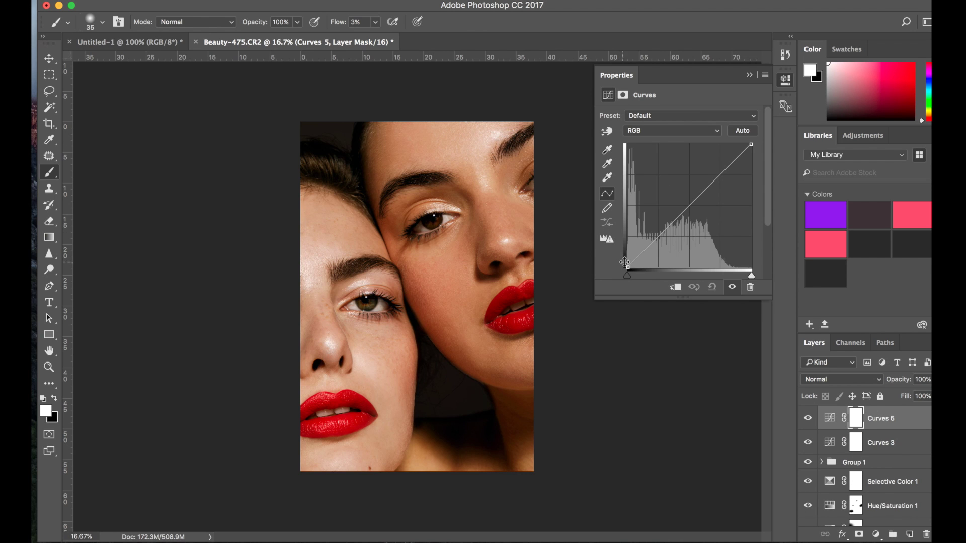
pyautogui.moveTo(628, 269); pyautogui.dragTo(630, 272)
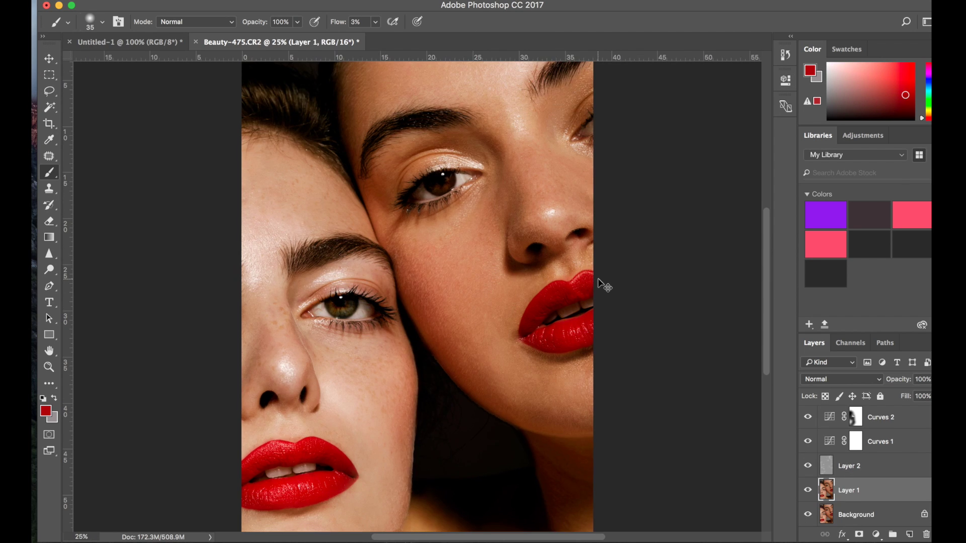
pyautogui.press('super+equal')
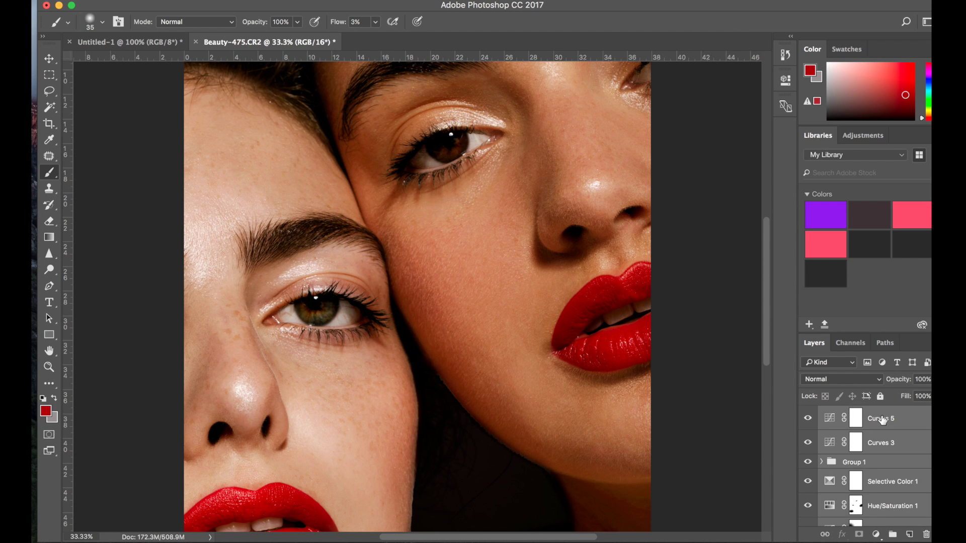
# - Group the selected adjustment layers above Layer 2 and compare the portrait with and without their color grading
pyautogui.press('super+g')
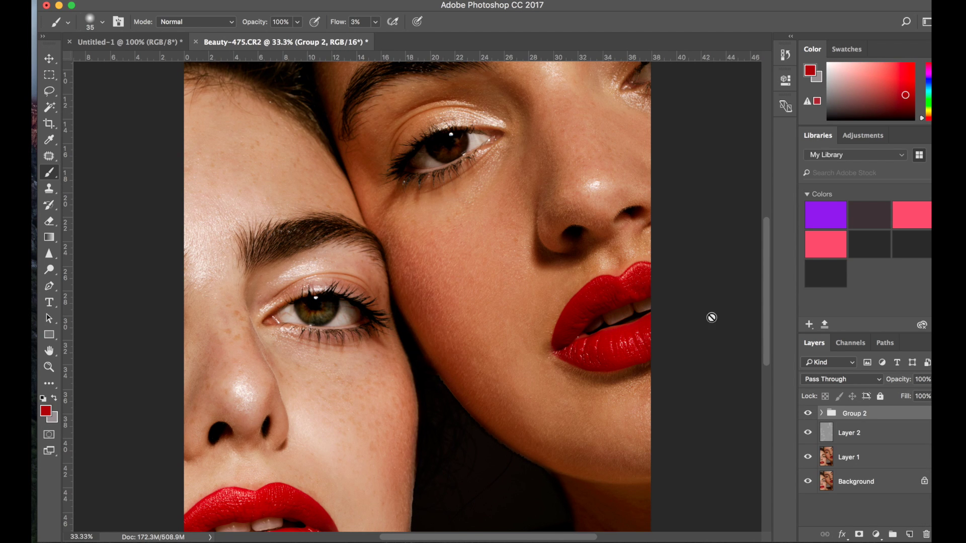
pyautogui.click(808, 415)
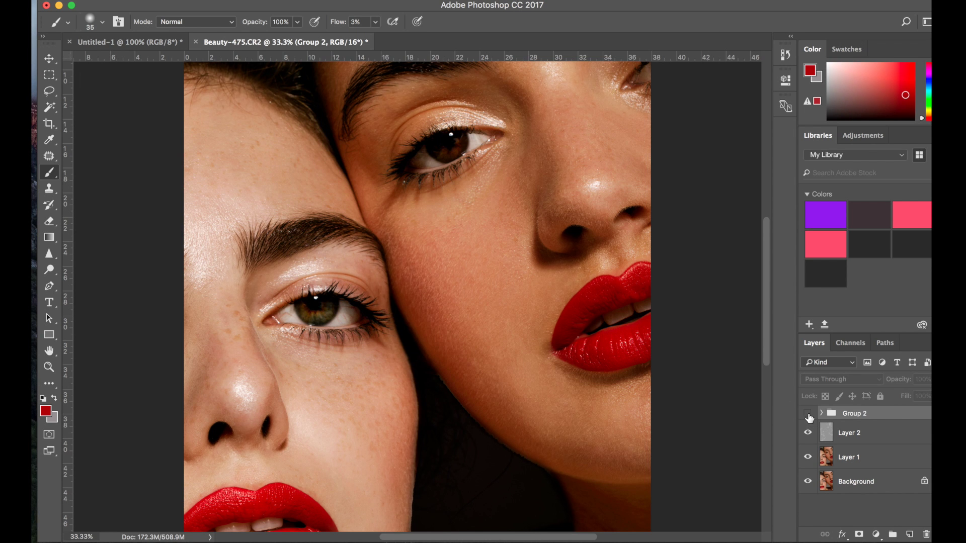
pyautogui.click(807, 415)
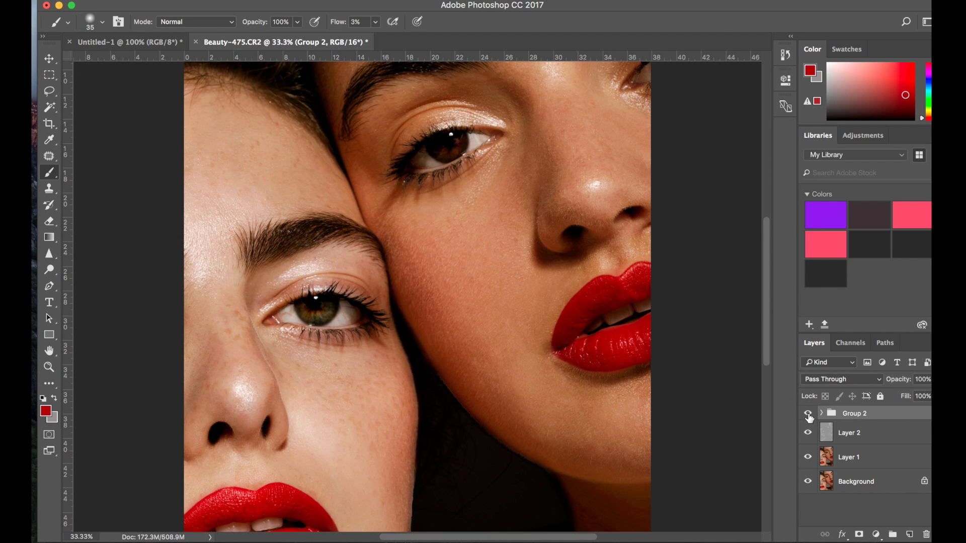
pyautogui.click(807, 414)
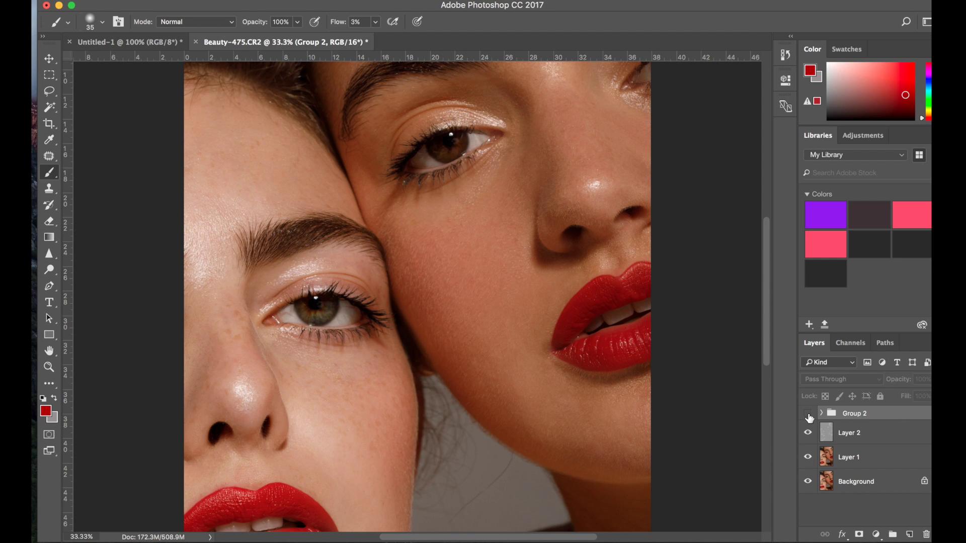
pyautogui.click(808, 415)
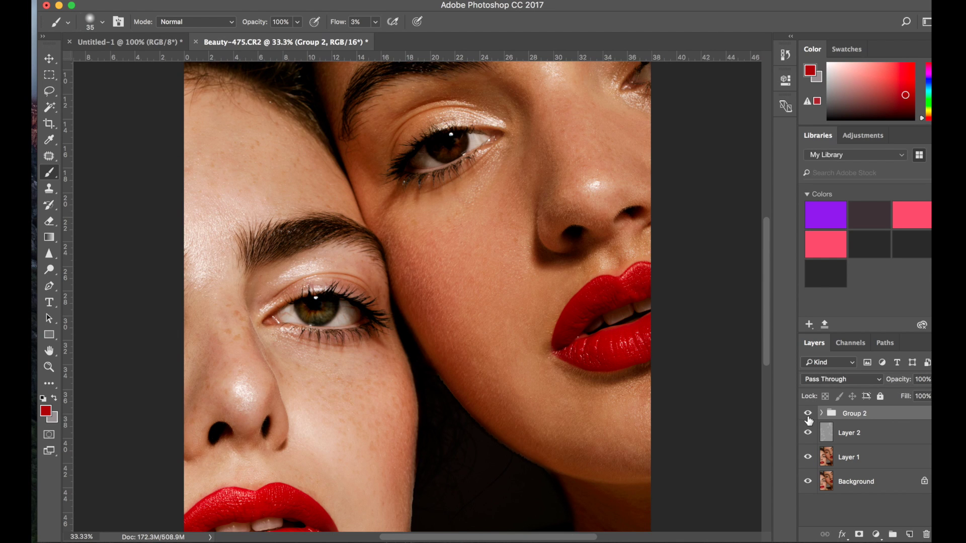
# - Hide Group 2 and compare the portrait with and without the retouching on Layer 2 and Layer 1
pyautogui.click(808, 415)
pyautogui.click(807, 433)
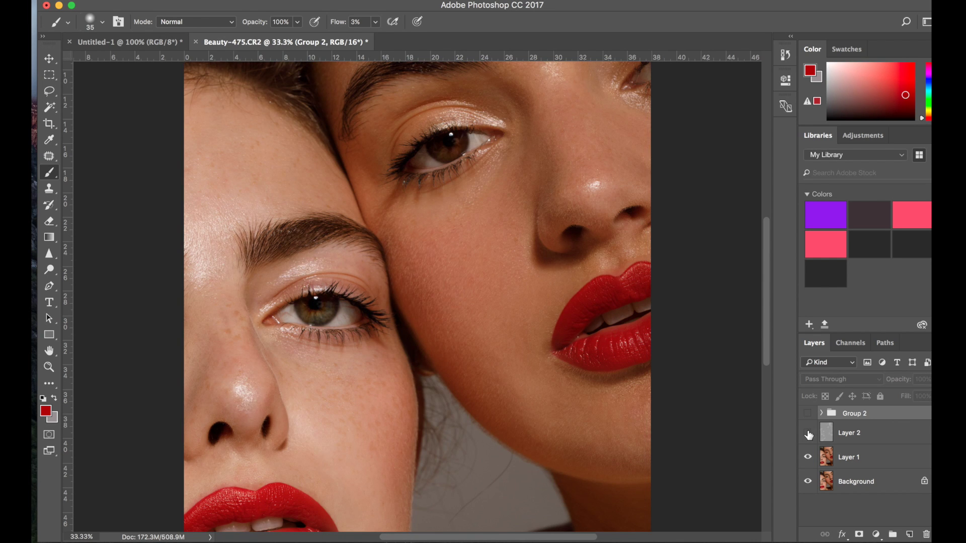
pyautogui.click(807, 433)
pyautogui.scroll(5, 640, 246)
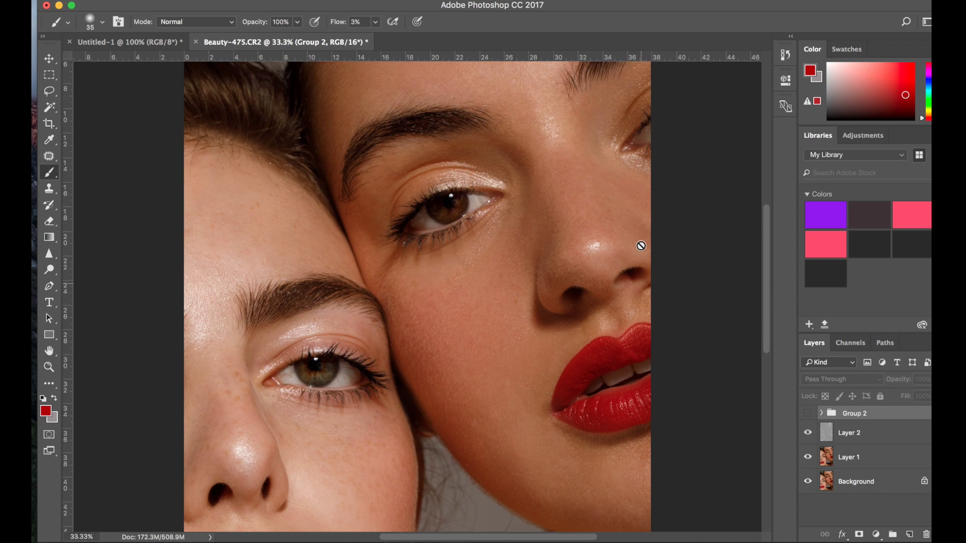
pyautogui.scroll(1, 640, 245)
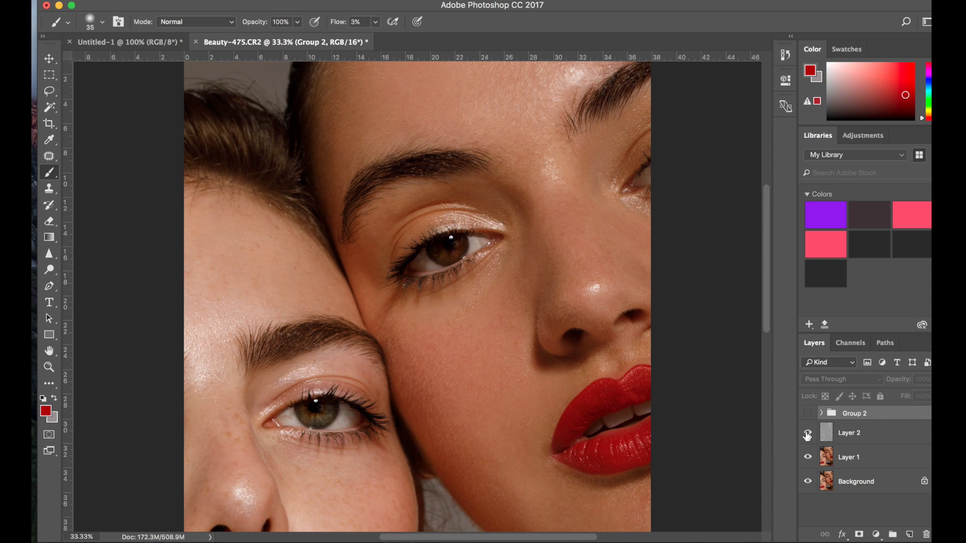
pyautogui.click(807, 458)
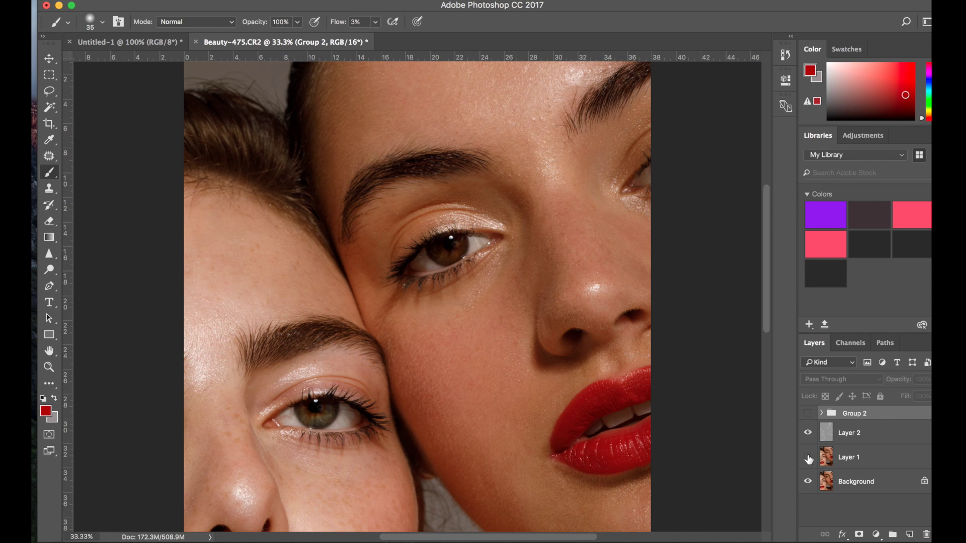
pyautogui.click(808, 458)
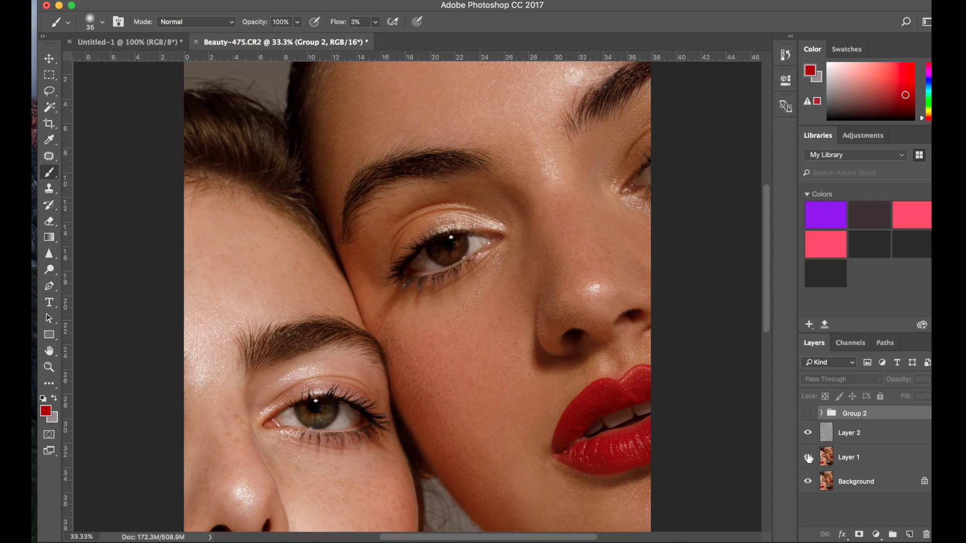
pyautogui.scroll(-5, 633, 322)
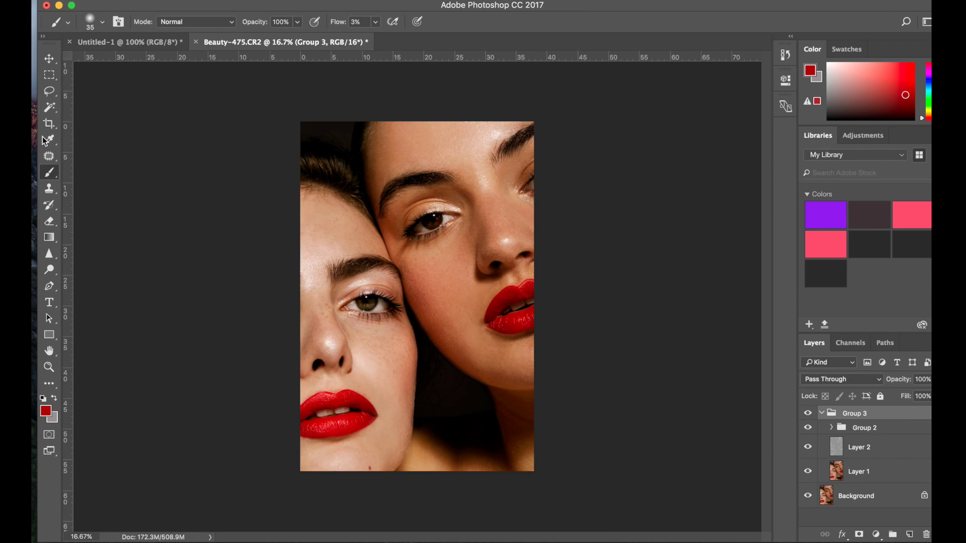
# - Crop thin strips off the upper and lower edges of the portrait
pyautogui.click(48, 124)
pyautogui.moveTo(414, 122); pyautogui.dragTo(418, 127)
pyautogui.moveTo(418, 465); pyautogui.dragTo(418, 460)
pyautogui.press('Return')
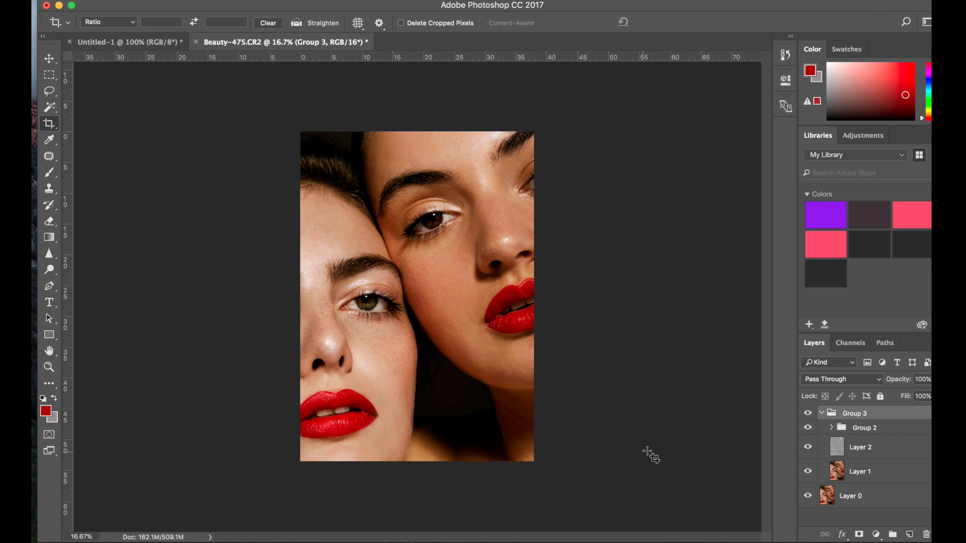
# - Compare the whole cropped portrait with and without all edits in Group 3
pyautogui.click(808, 412)
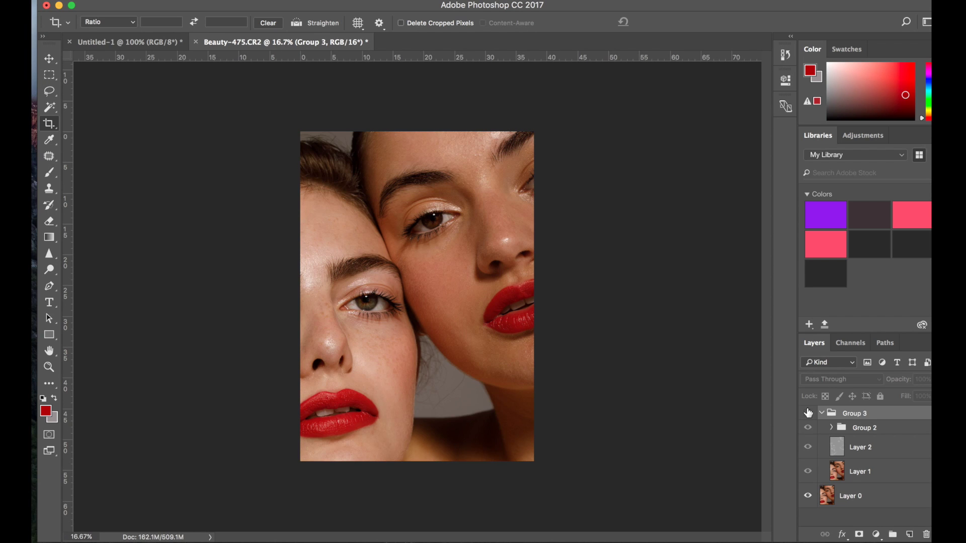
pyautogui.click(807, 412)
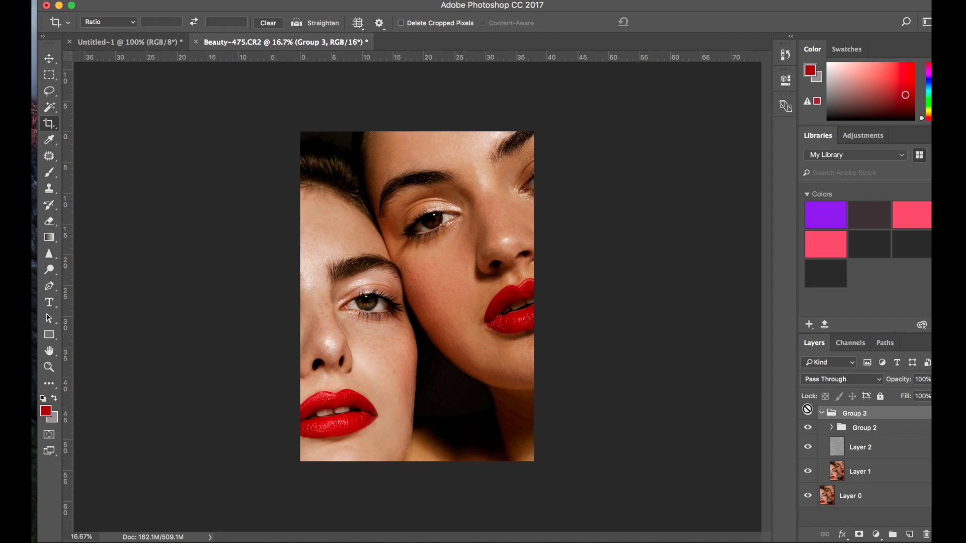
pyautogui.click(807, 411)
pyautogui.press('super+plus')
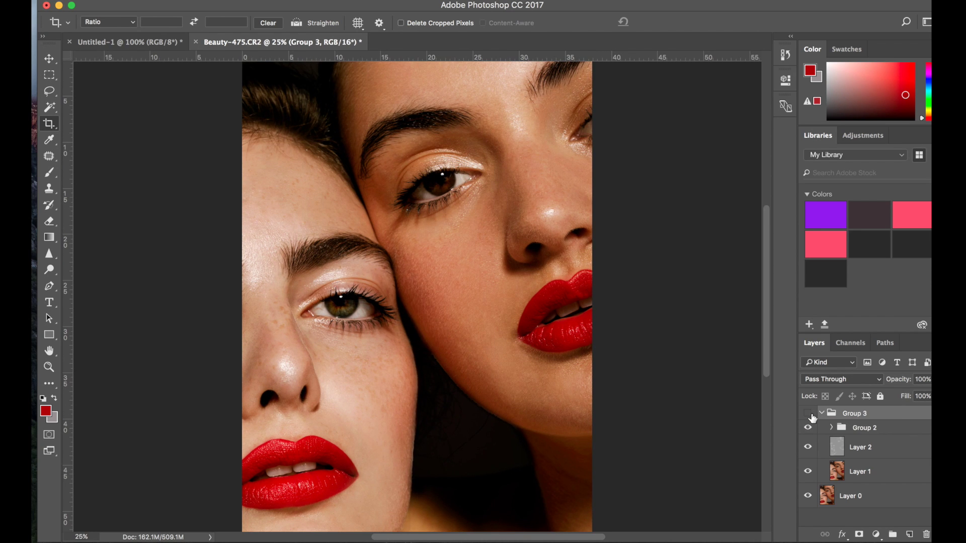
pyautogui.click(808, 413)
pyautogui.click(808, 413)
pyautogui.click(807, 413)
pyautogui.click(808, 413)
pyautogui.click(807, 413)
pyautogui.click(808, 413)
# - Examine the finished portrait from the models' foreheads down to their chins and as a whole
pyautogui.scroll(5, 611, 219)
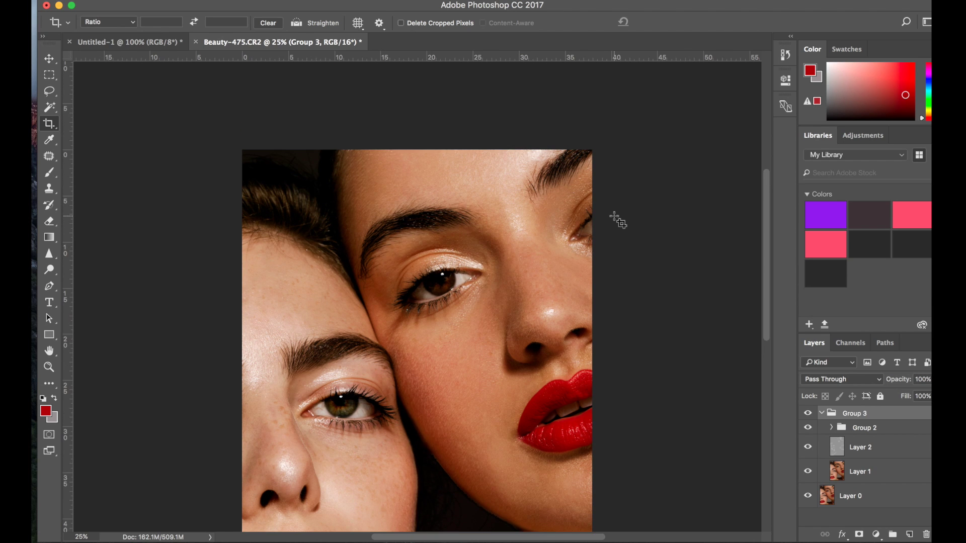
pyautogui.scroll(-2, 615, 218)
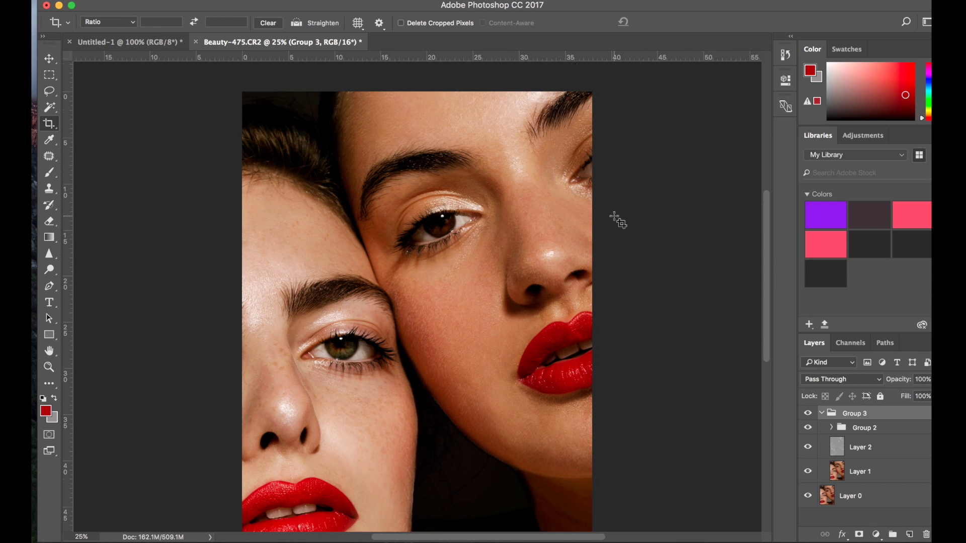
pyautogui.scroll(-6, 614, 219)
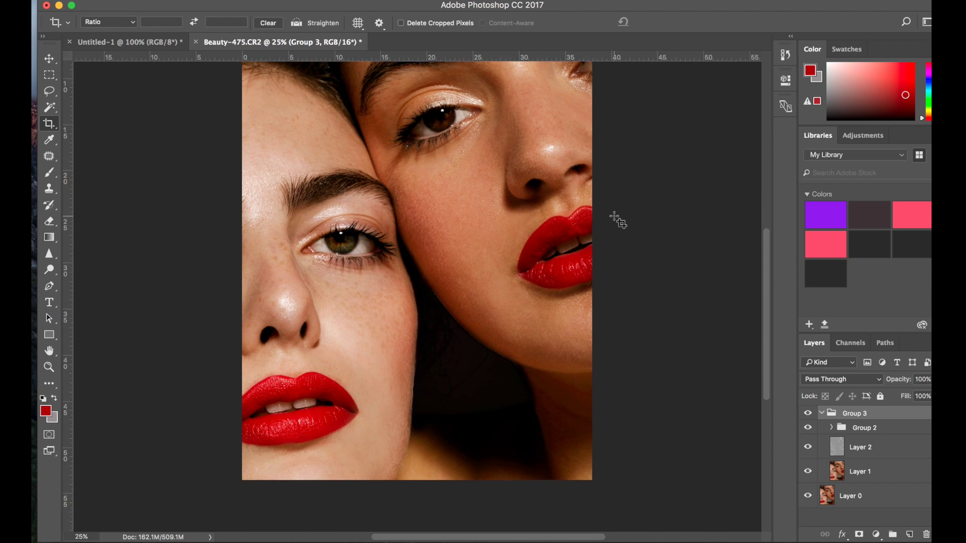
pyautogui.scroll(2, 618, 220)
pyautogui.scroll(4, 618, 221)
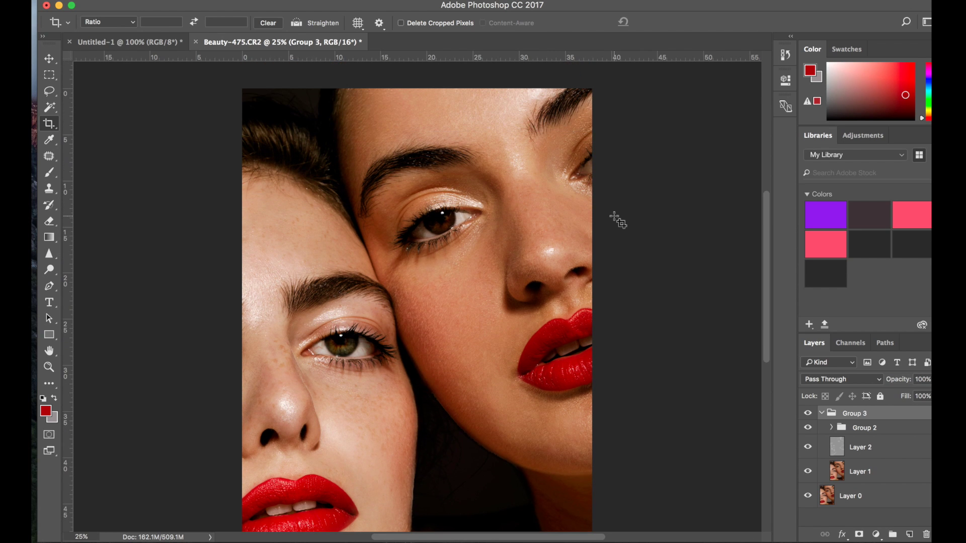
pyautogui.scroll(-2, 618, 220)
pyautogui.scroll(-1, 618, 220)
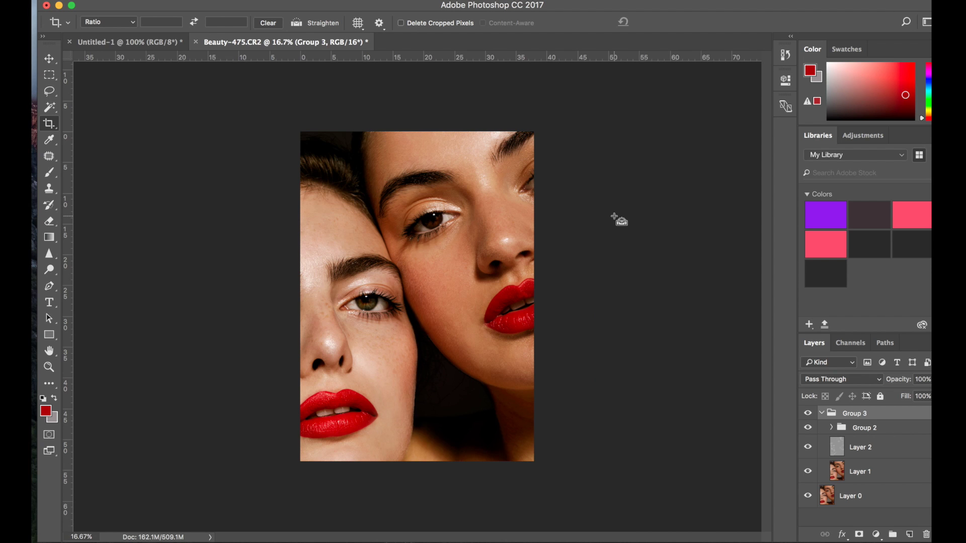
# - Compare the models' eyes and foreheads at 33.3% zoom with and without the Group 3 edits
pyautogui.press('super+plus')
pyautogui.press('super+plus')
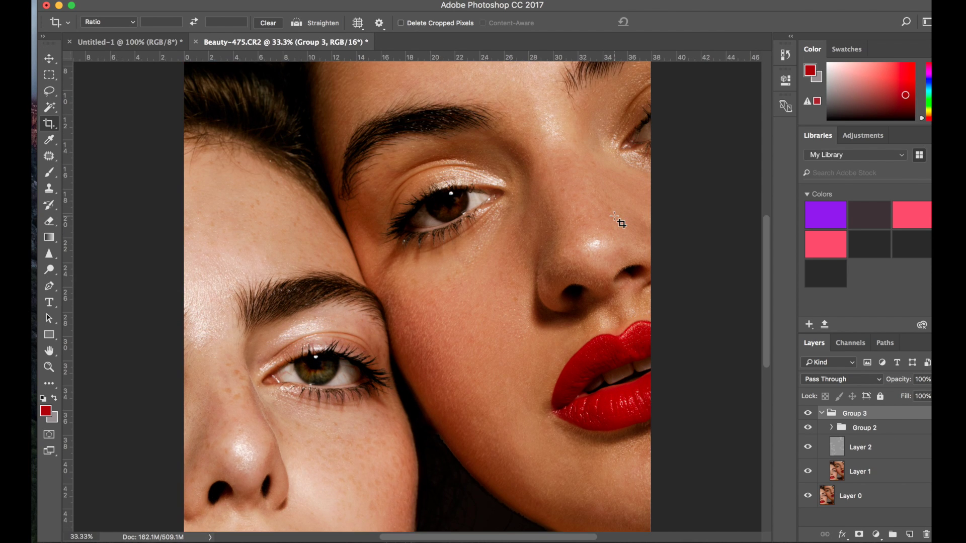
pyautogui.scroll(5, 620, 222)
pyautogui.click(808, 427)
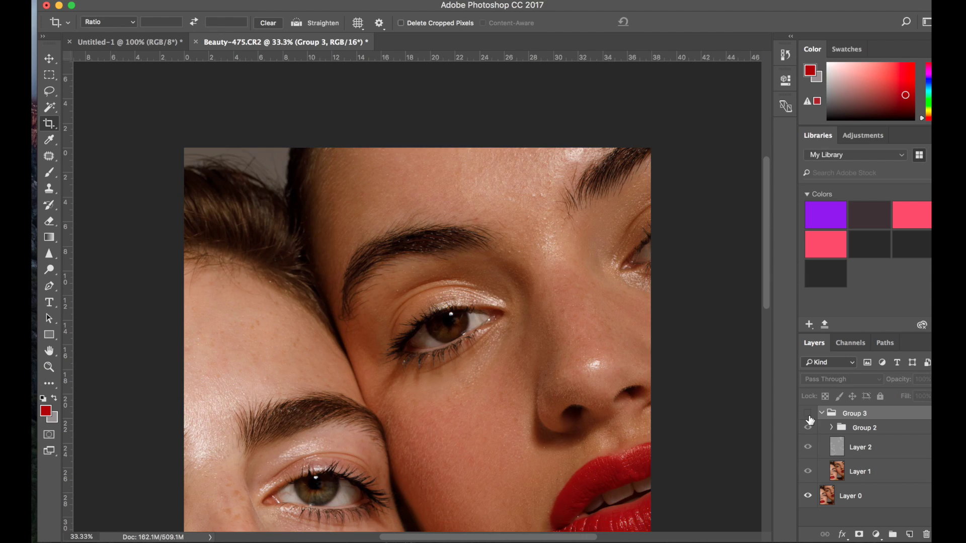
pyautogui.click(808, 422)
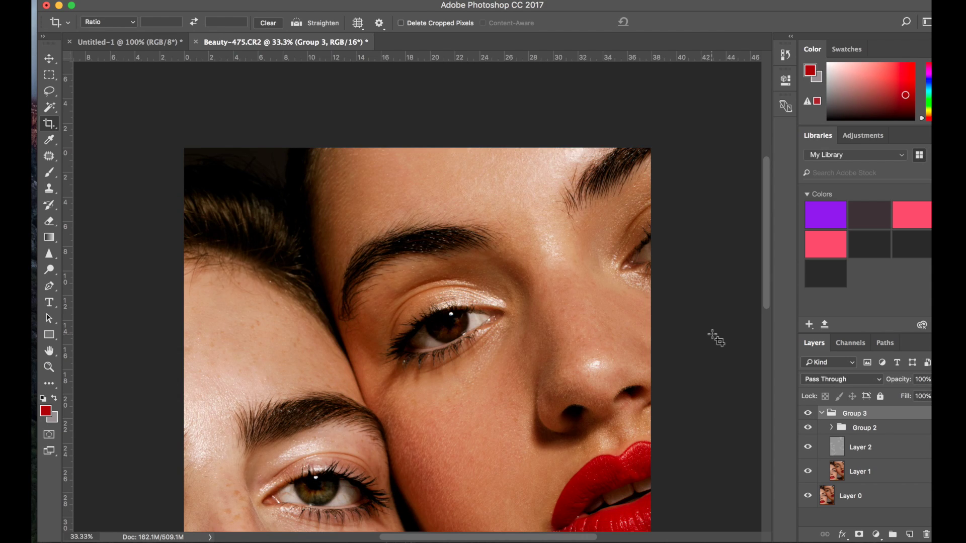
pyautogui.scroll(-2, 712, 334)
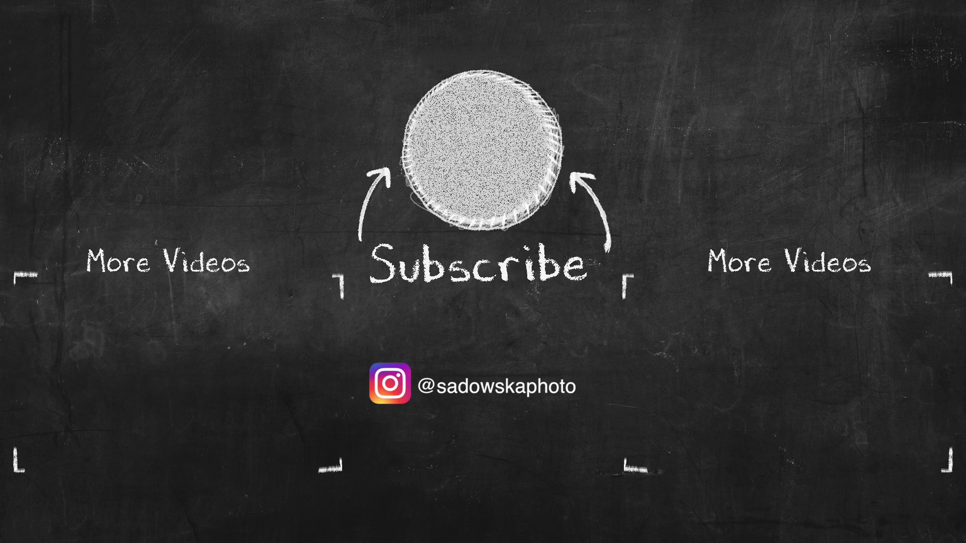